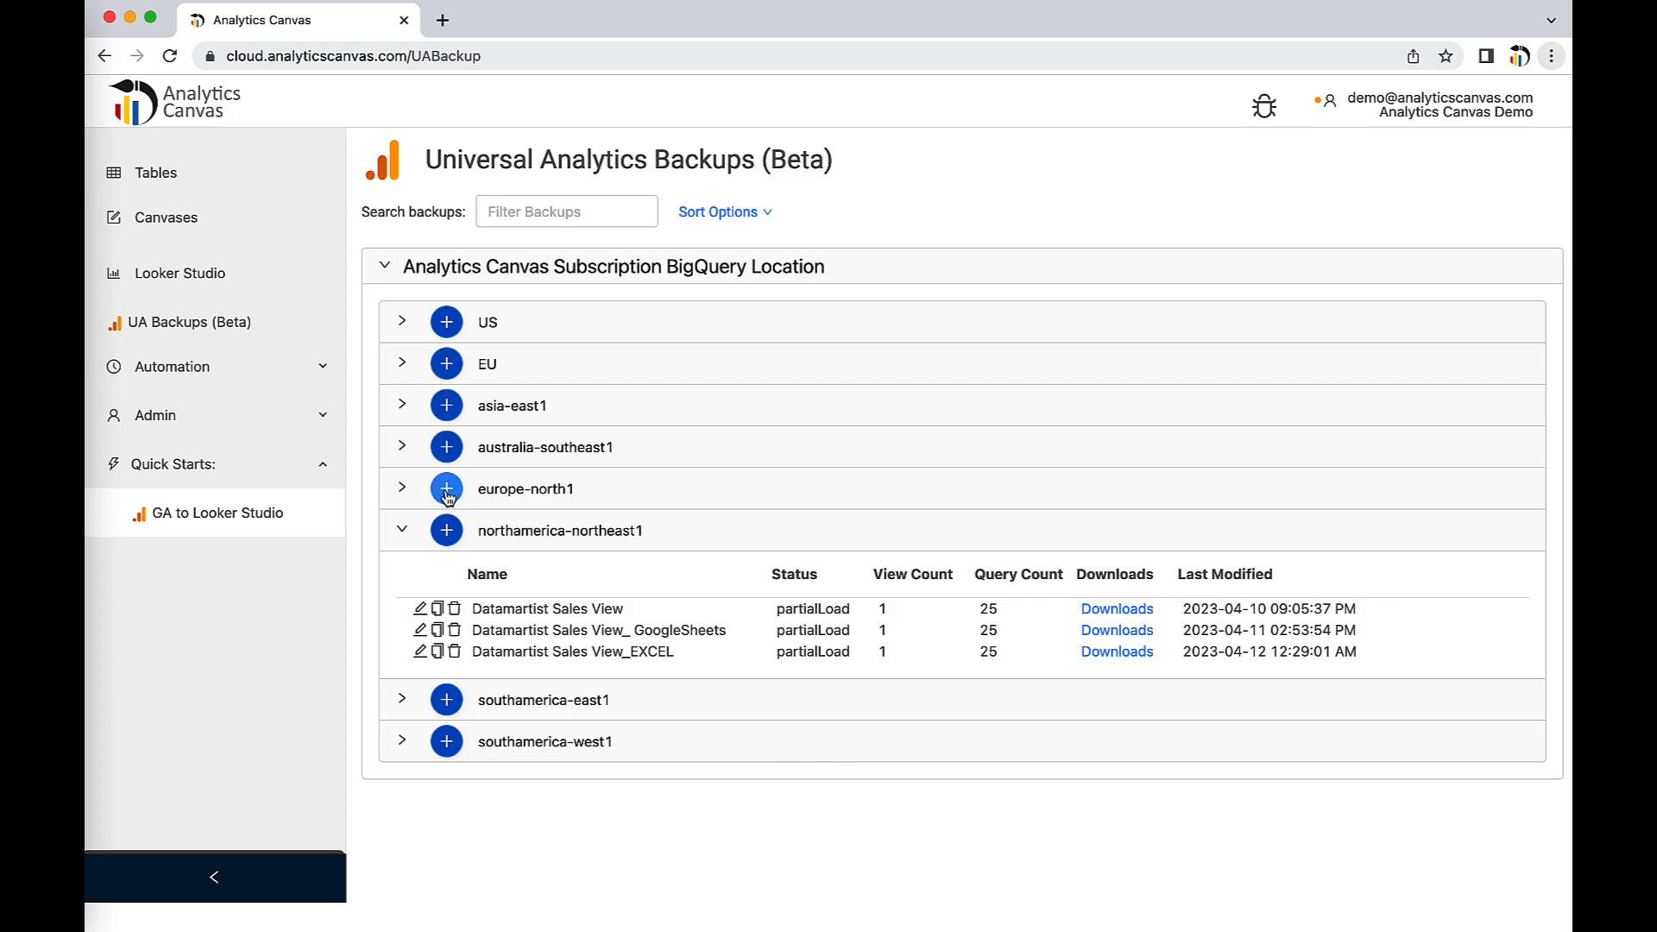
Create a new backup in the US location named "Datamartist backup 001" and continue to the data categories
left_click(447, 324)
left_click(667, 395)
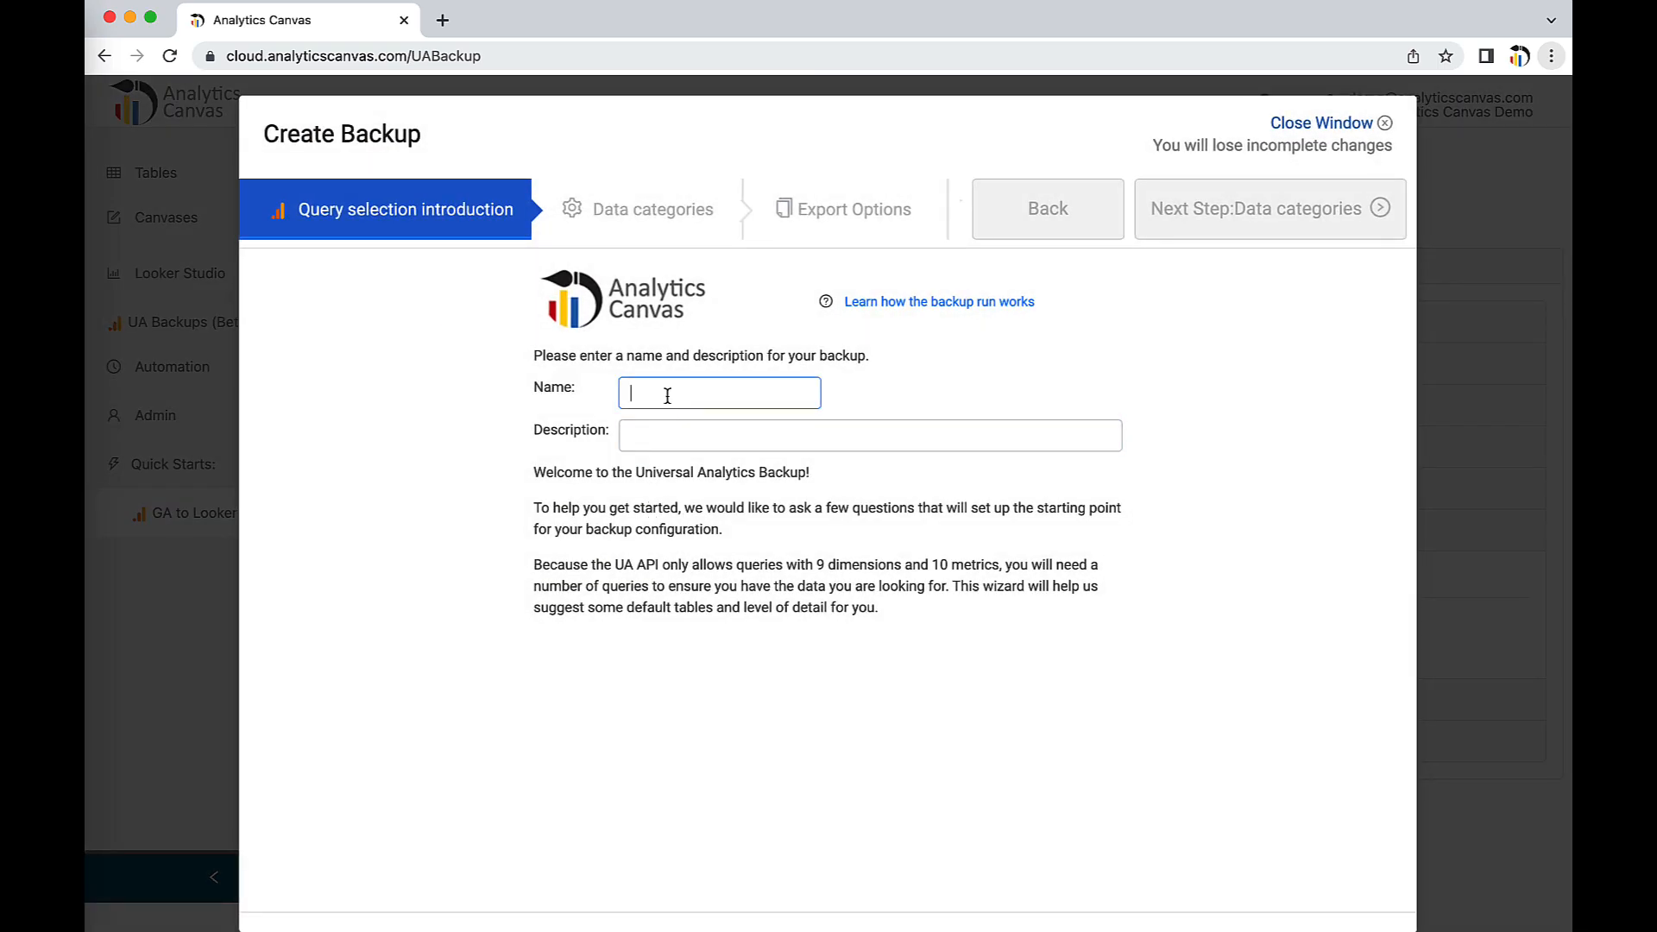
type("Dat")
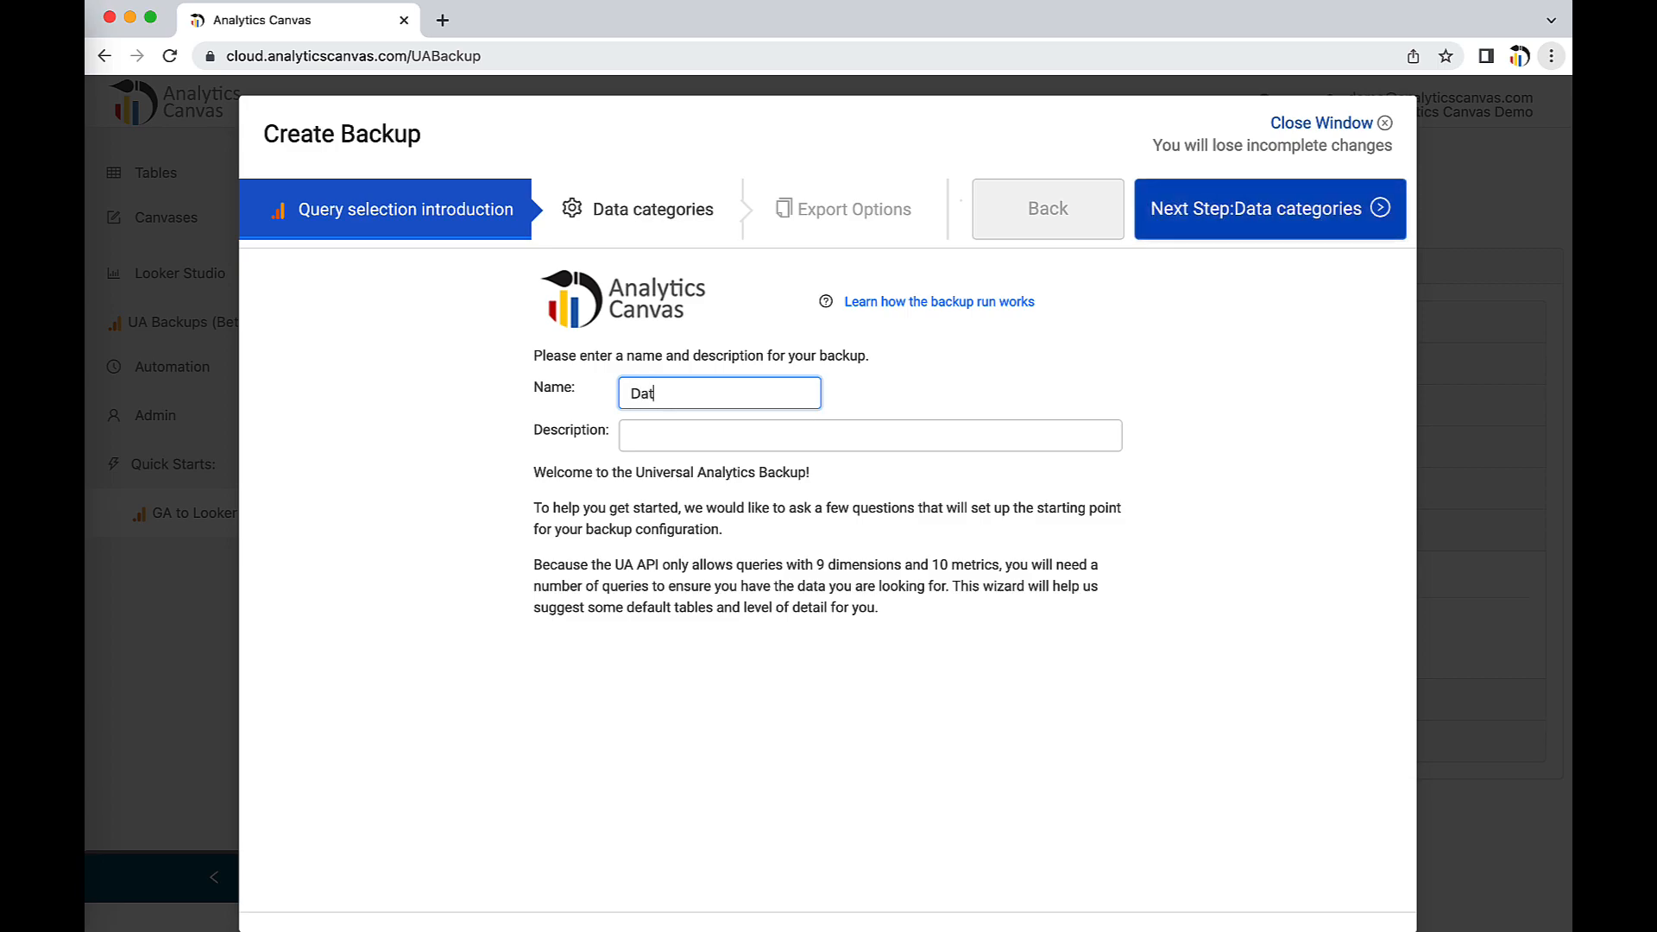
type("amartist backup 001")
left_click(1311, 233)
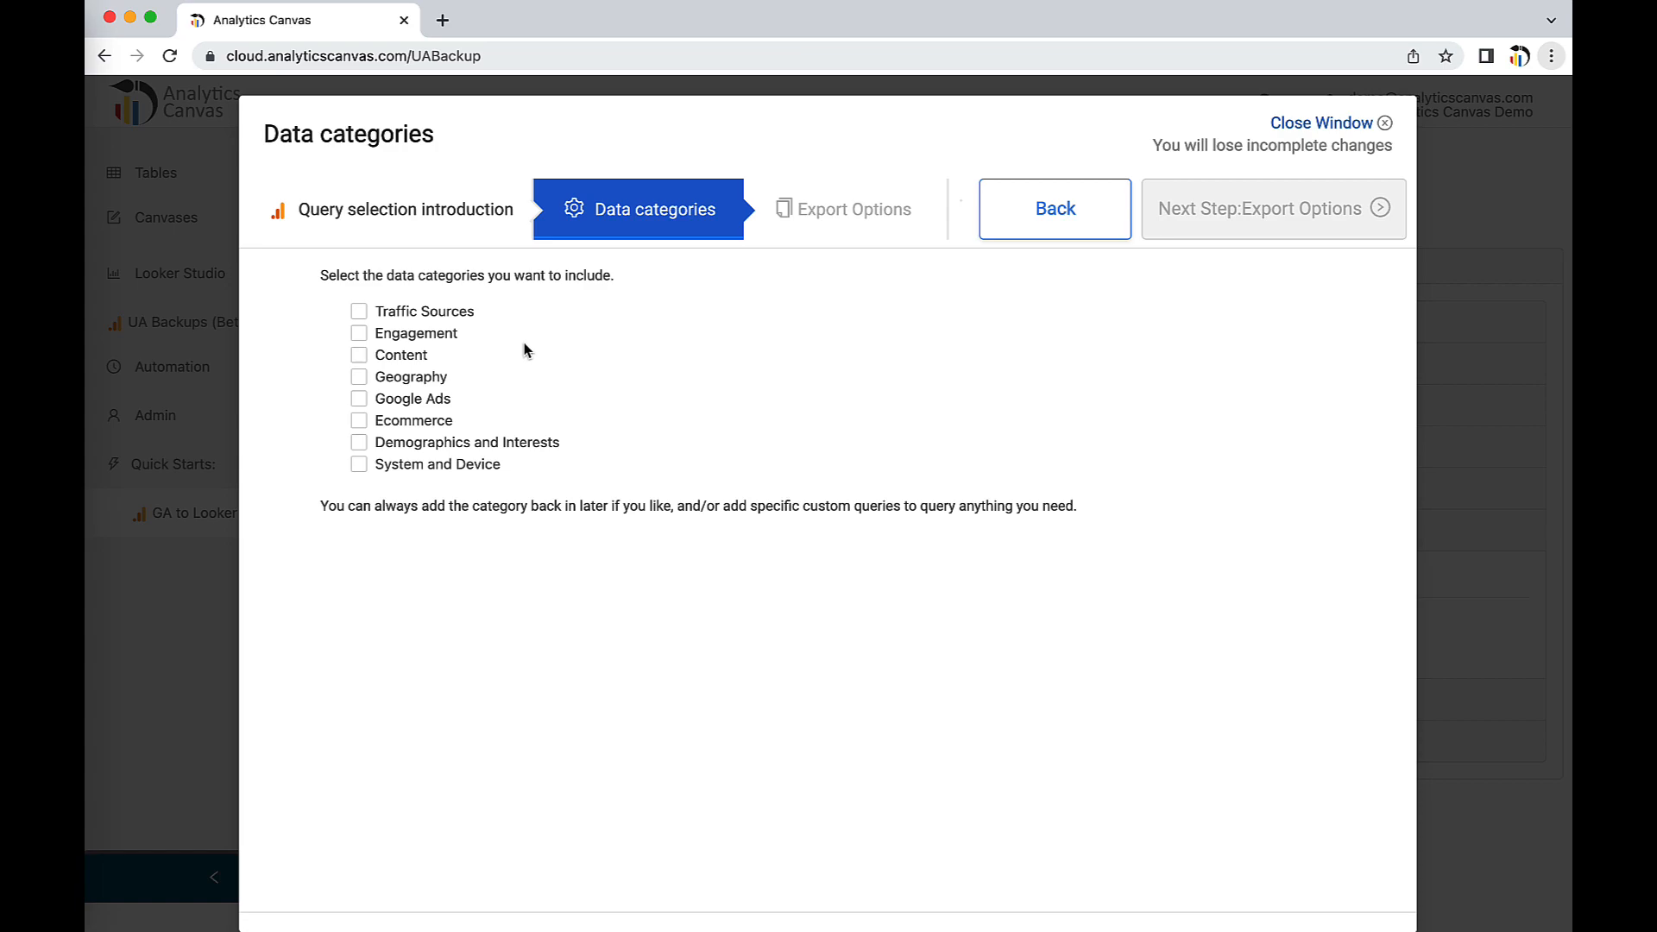
Include the Traffic Sources, Engagement, Content, Geography, and System and Device data categories, and continue to the export options
left_click(359, 311)
left_click(359, 333)
left_click(359, 355)
left_click(359, 376)
left_click(359, 441)
left_click(359, 441)
left_click(359, 464)
left_click(1266, 223)
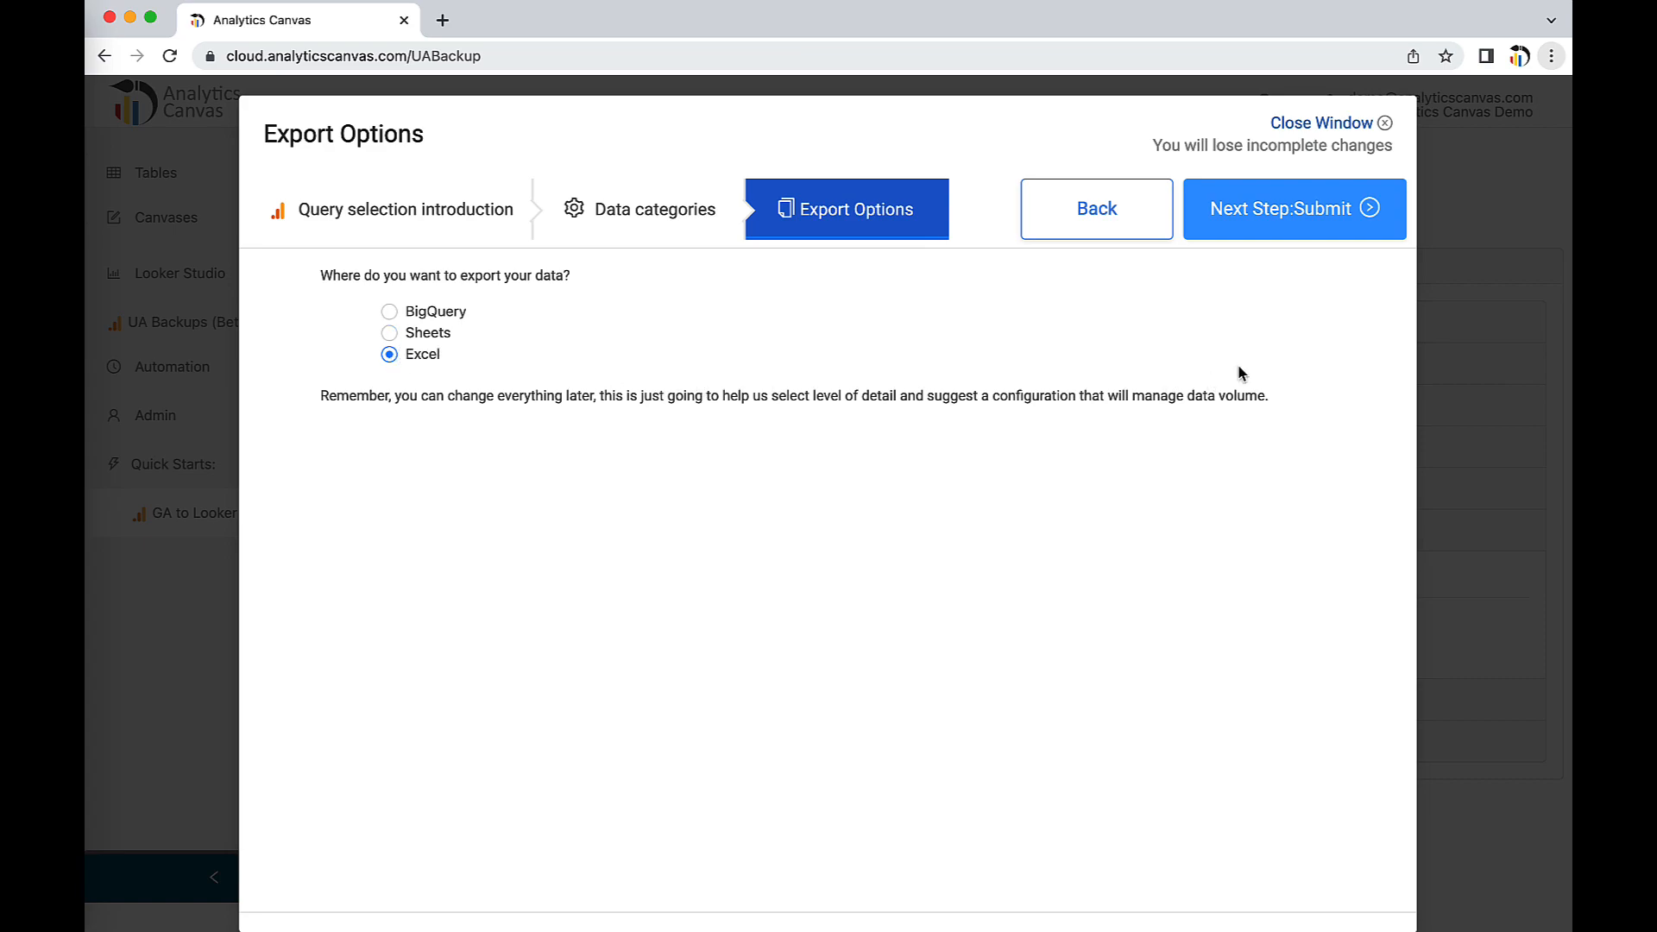
Submit the wizard with Excel as the export destination and select the Datamartist Sales Analysis view for backup
left_click(1295, 229)
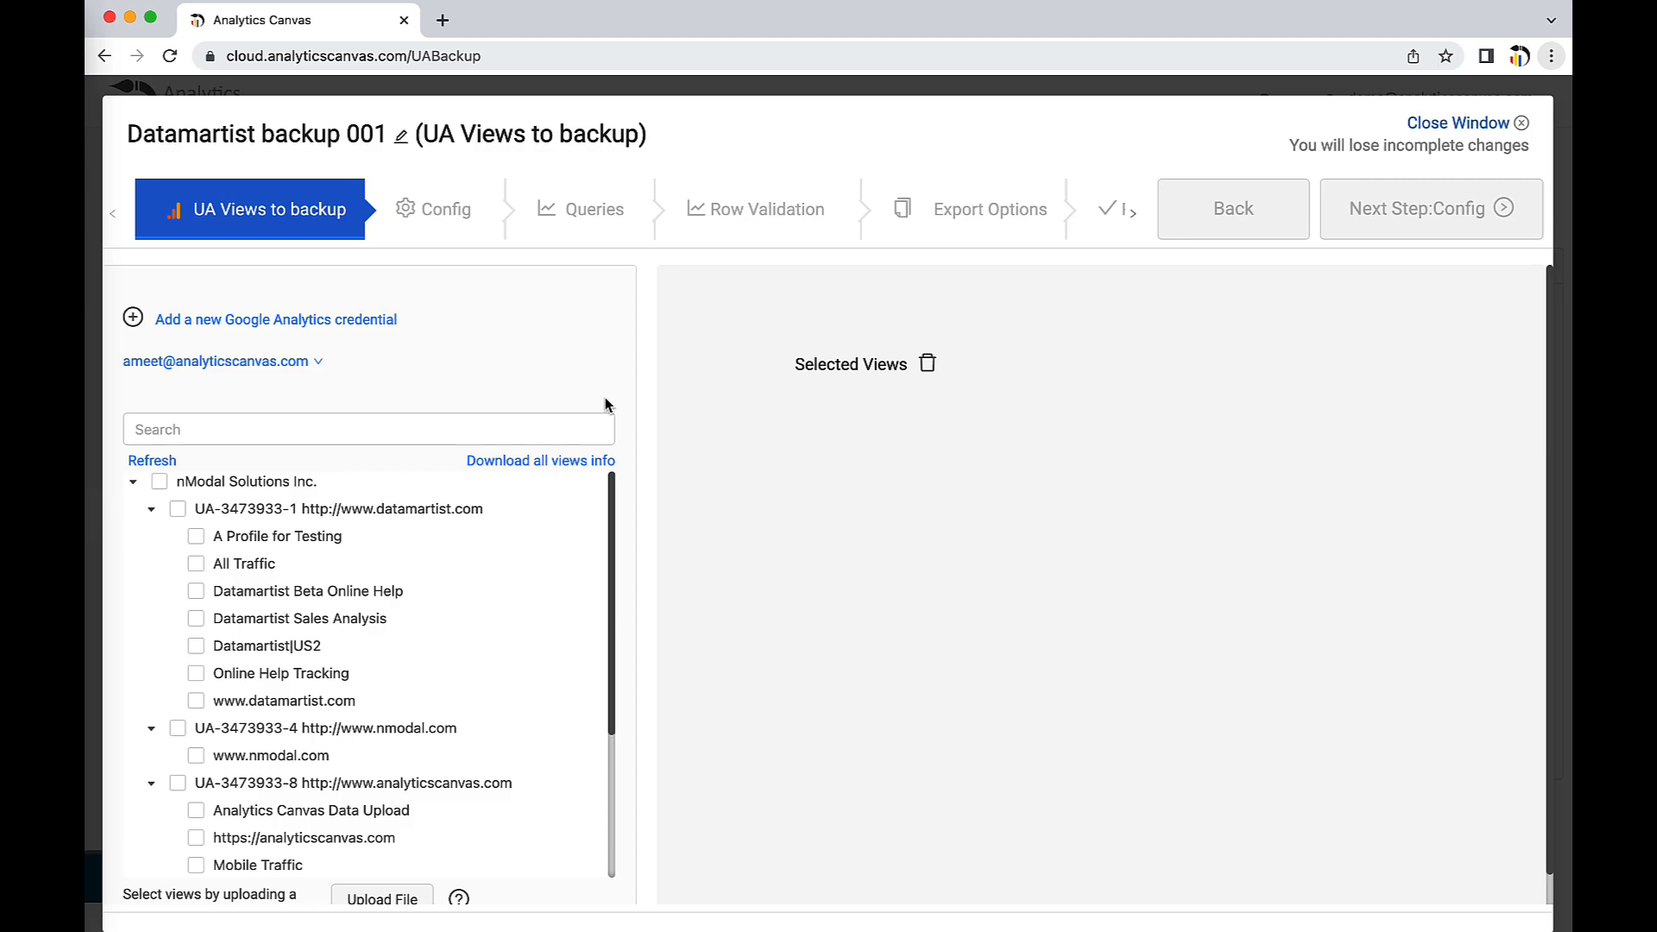
left_click(196, 619)
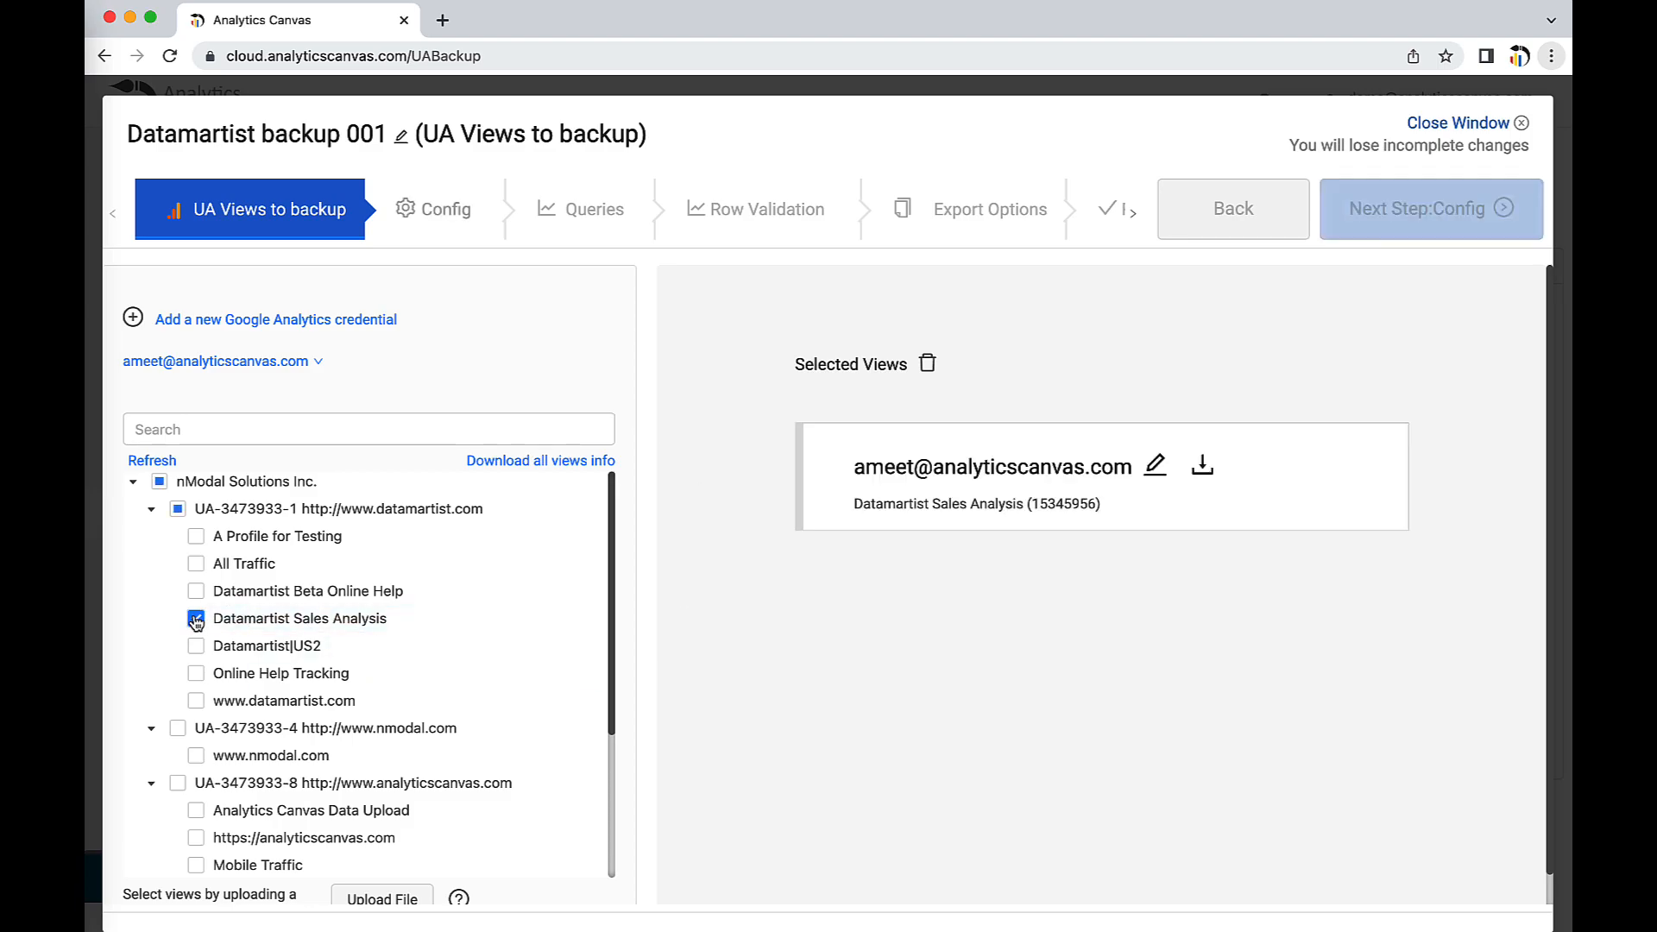
left_click(1356, 231)
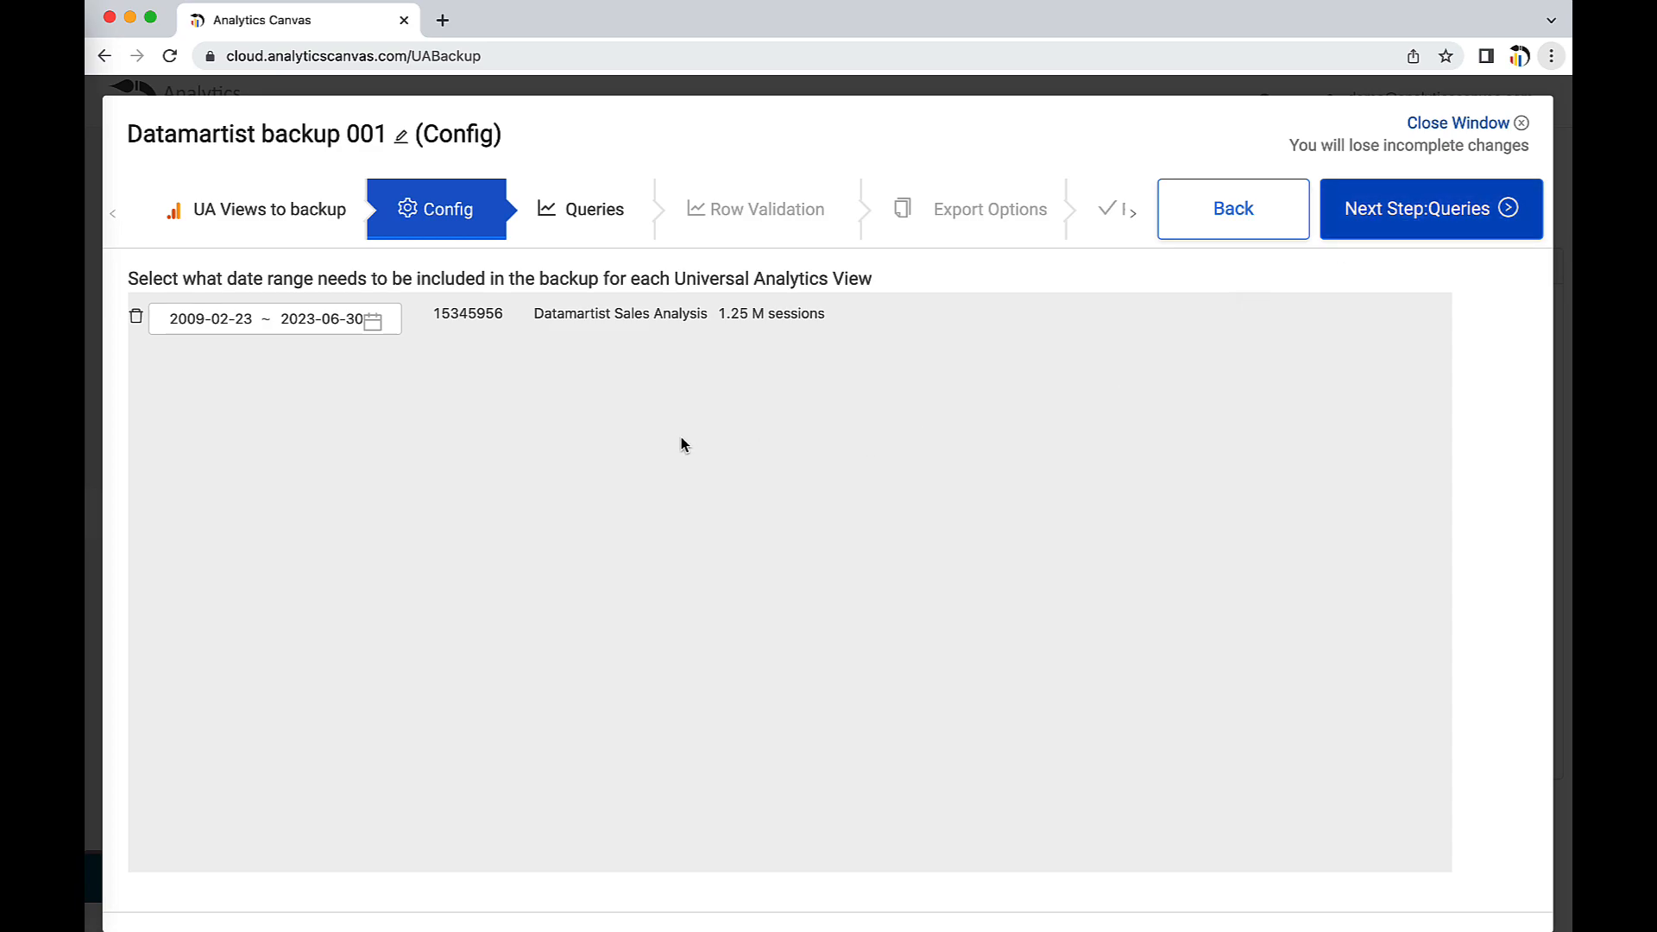
Set the view's backup date range to 2015-01-01 through 2023-06-30 and continue to the queries
left_click_drag(721, 313, 764, 316)
left_click(175, 326)
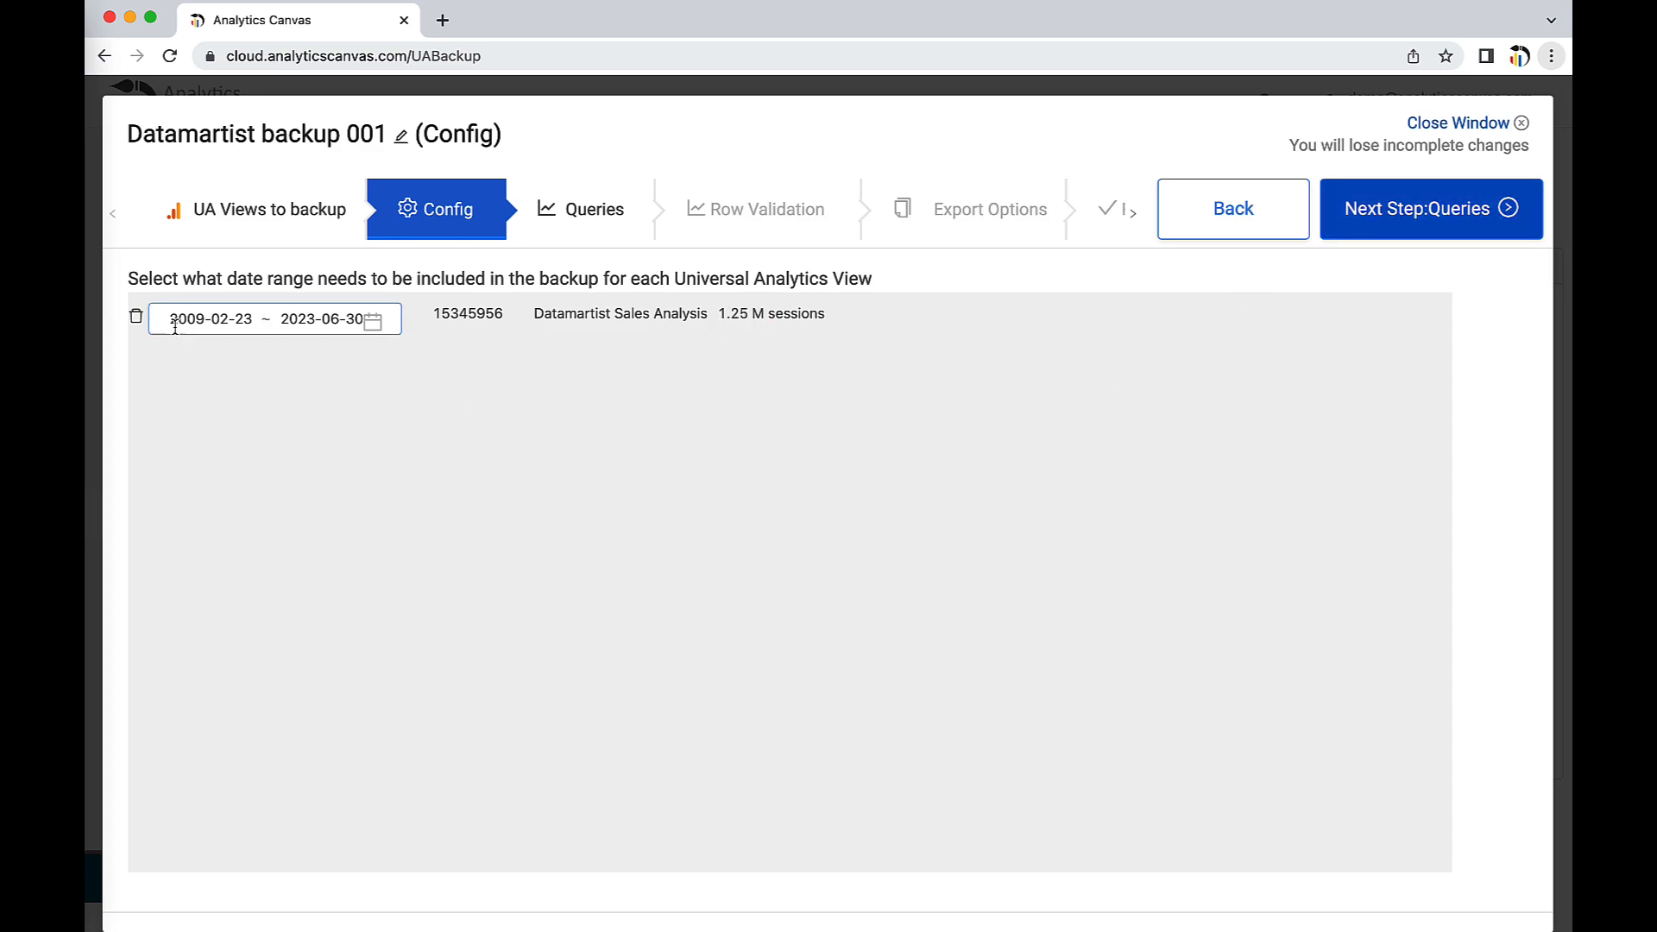
left_click(249, 328)
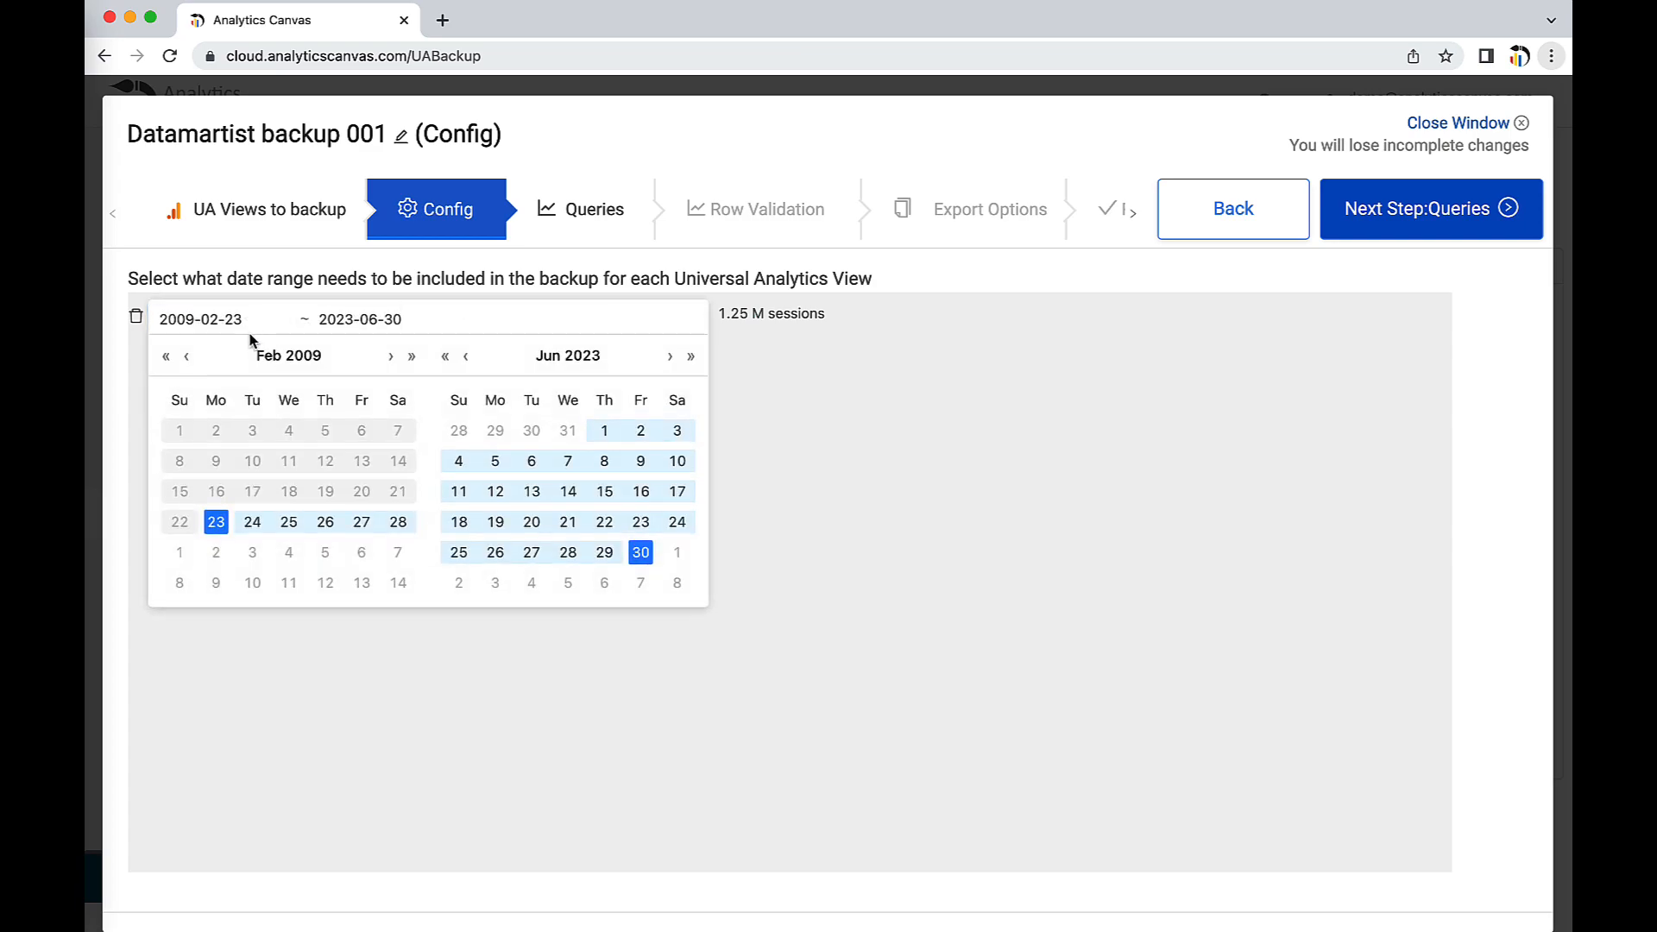
left_click(304, 356)
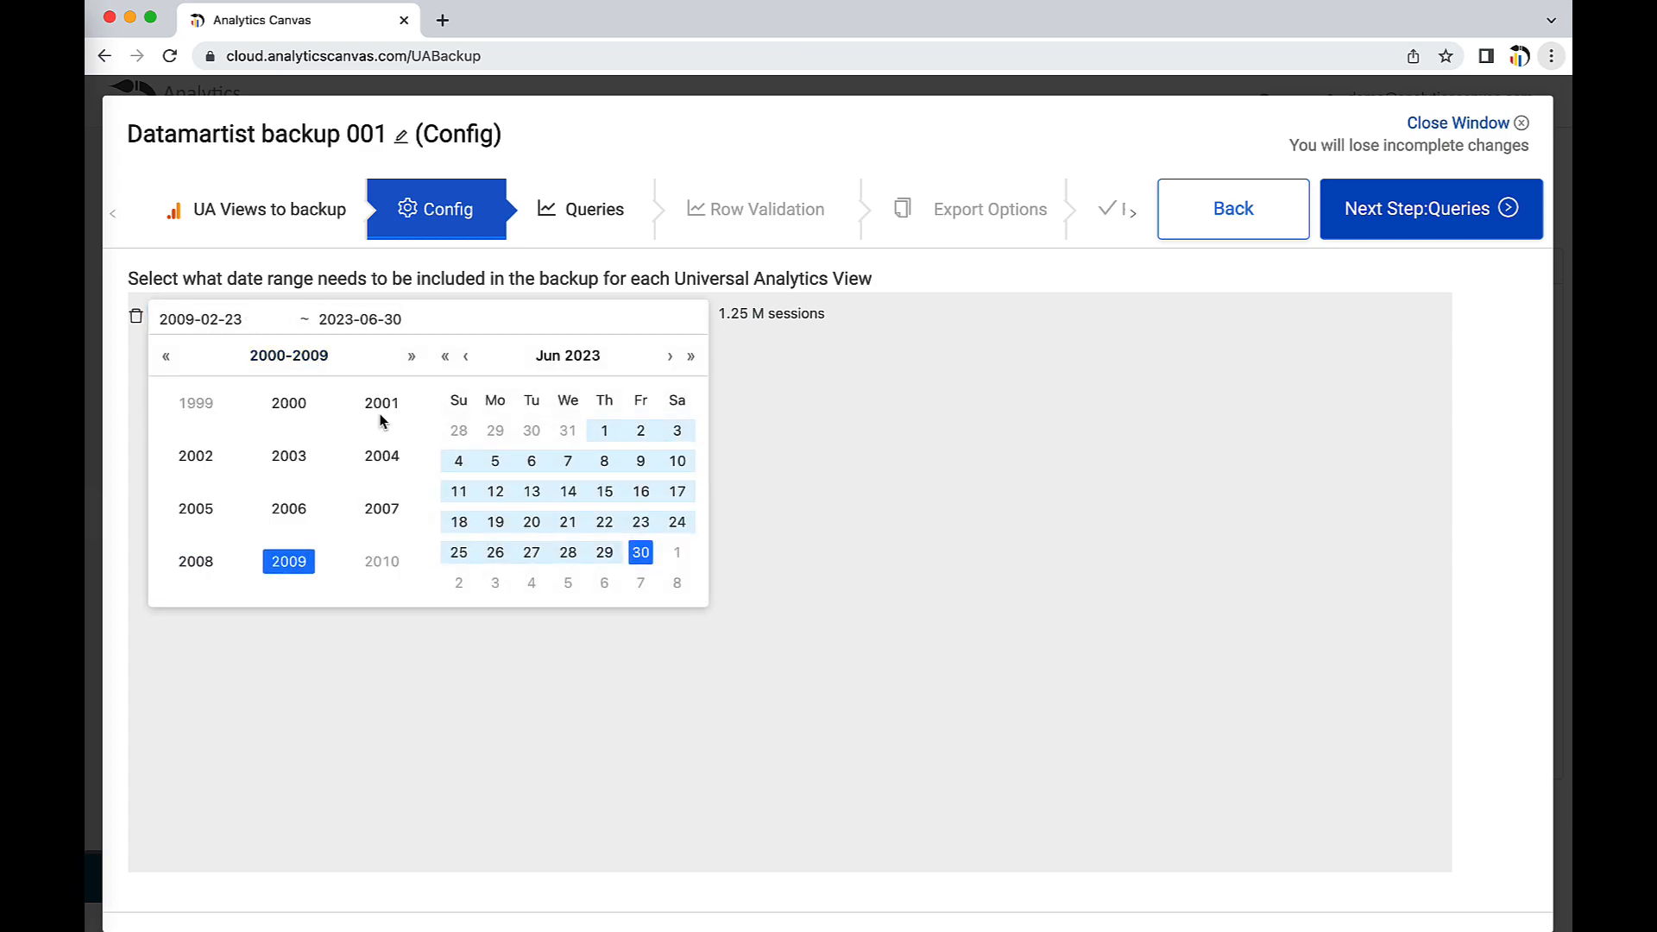
left_click(411, 356)
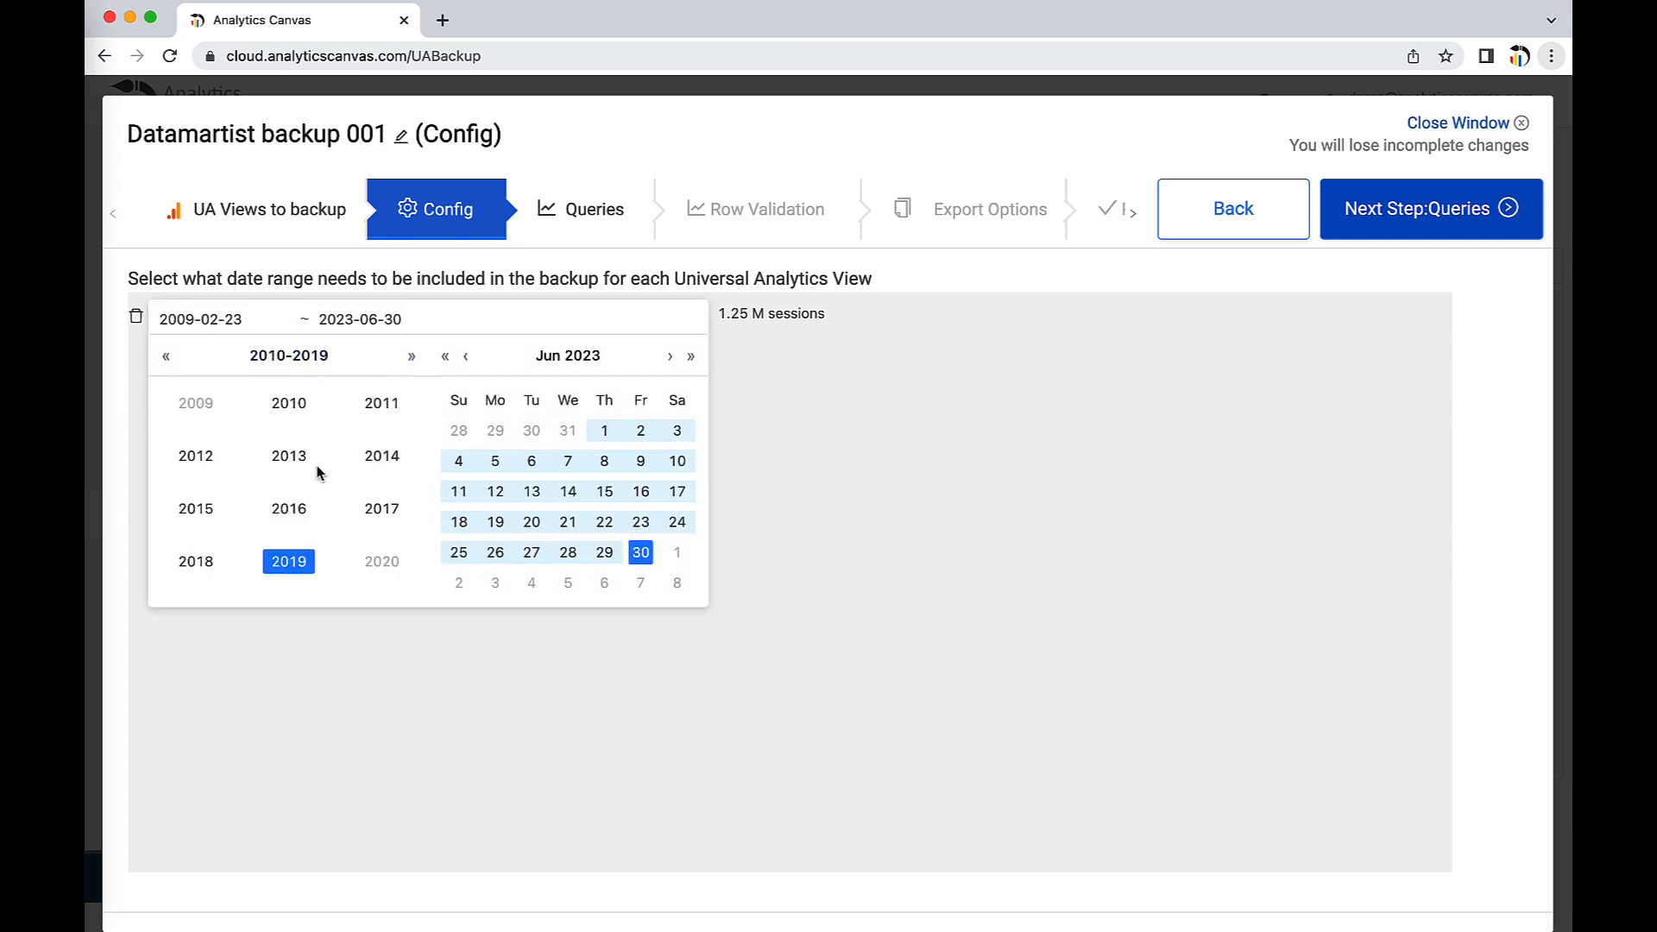
left_click(205, 505)
left_click(259, 357)
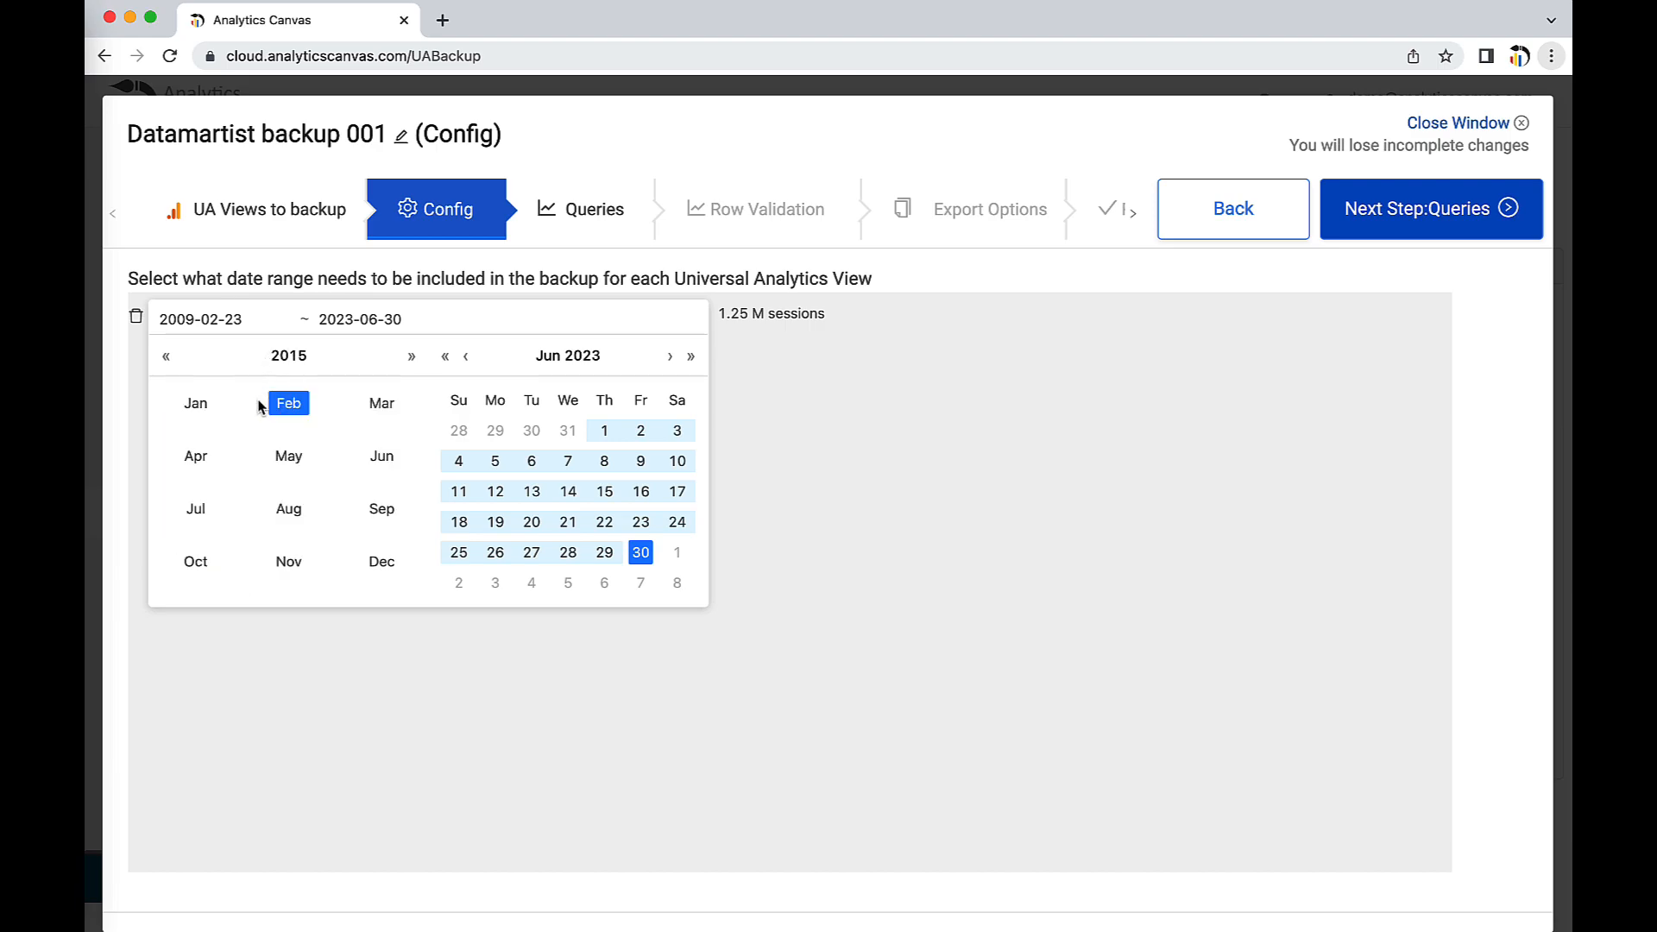
left_click(196, 403)
left_click(325, 431)
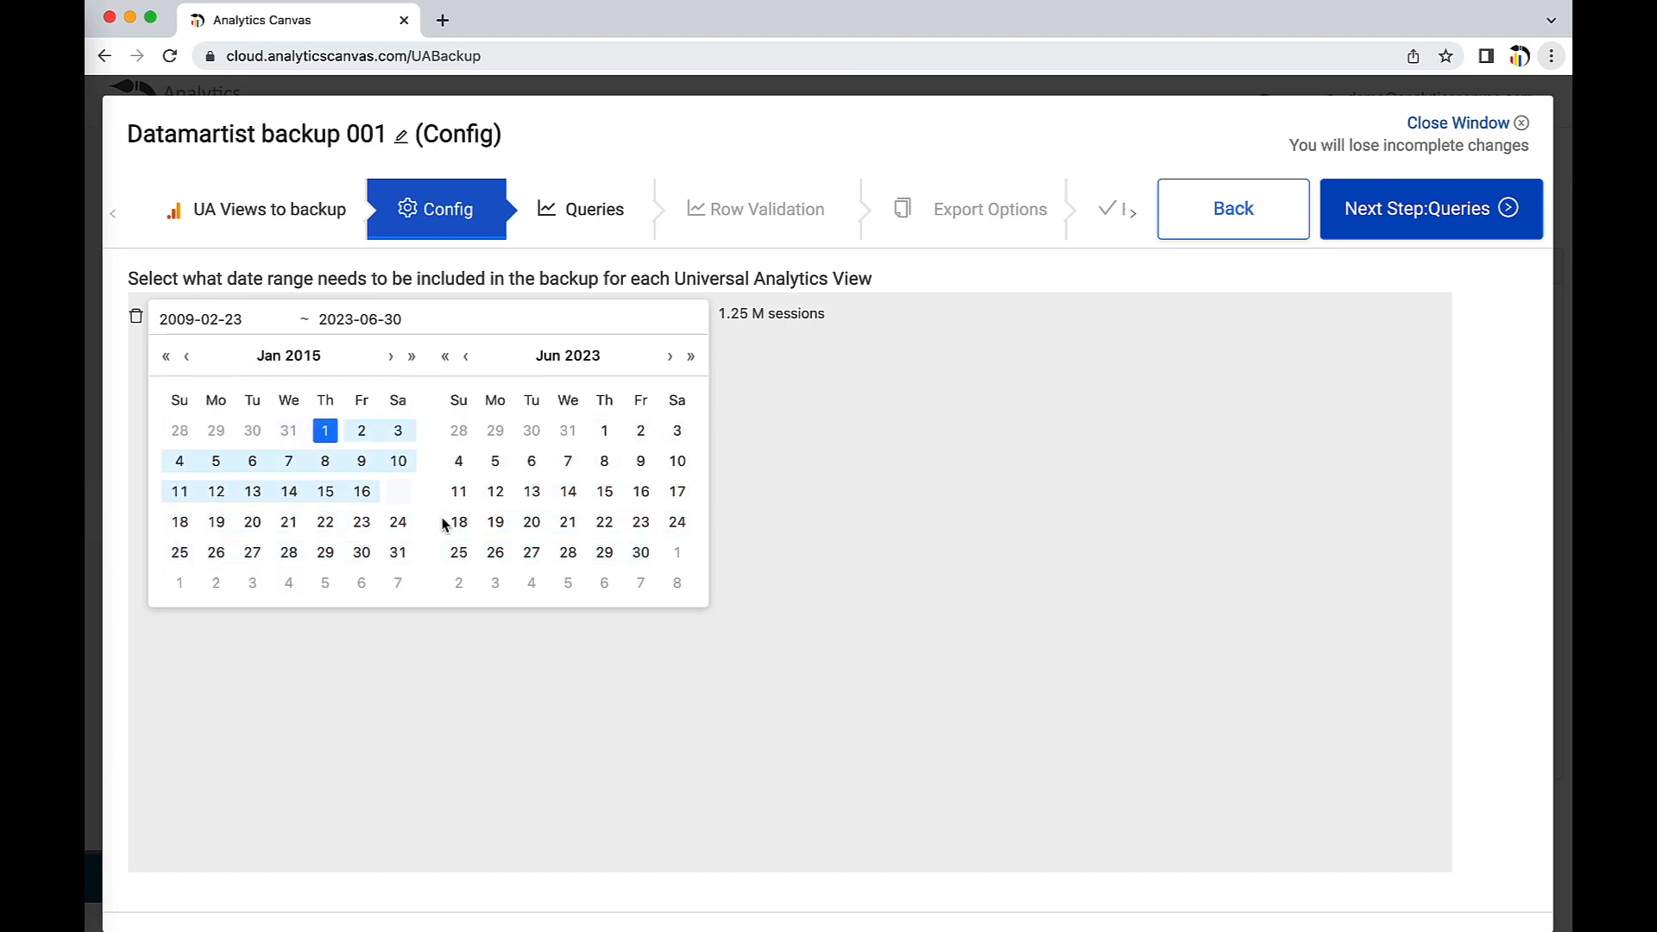
left_click(640, 552)
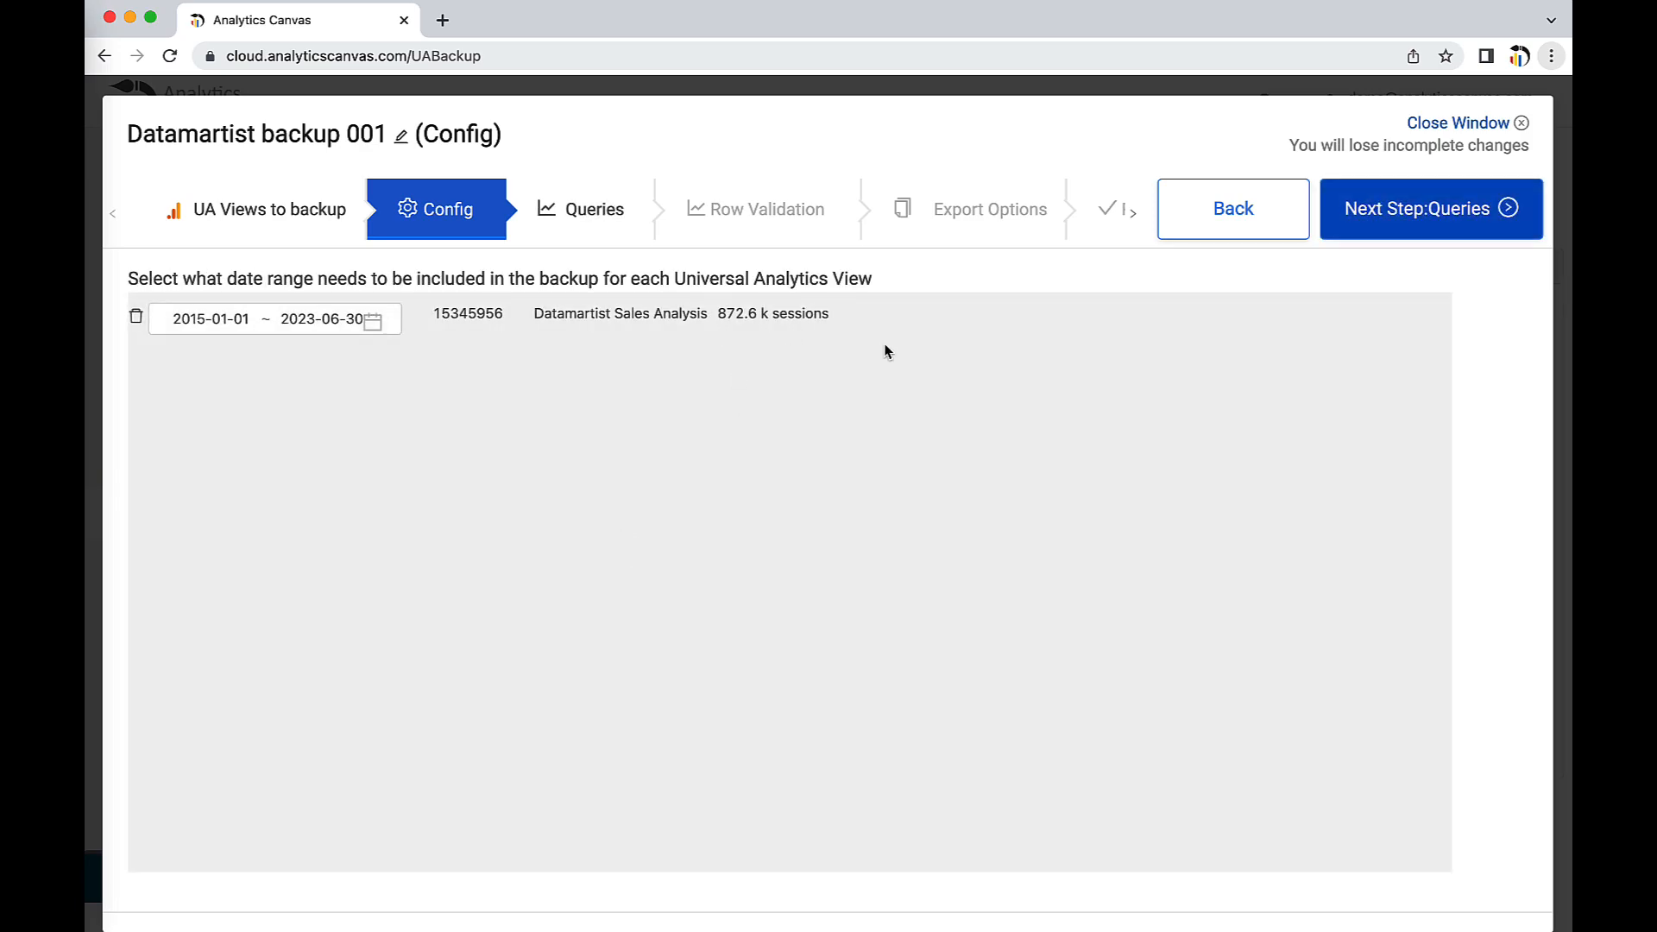
left_click(1383, 233)
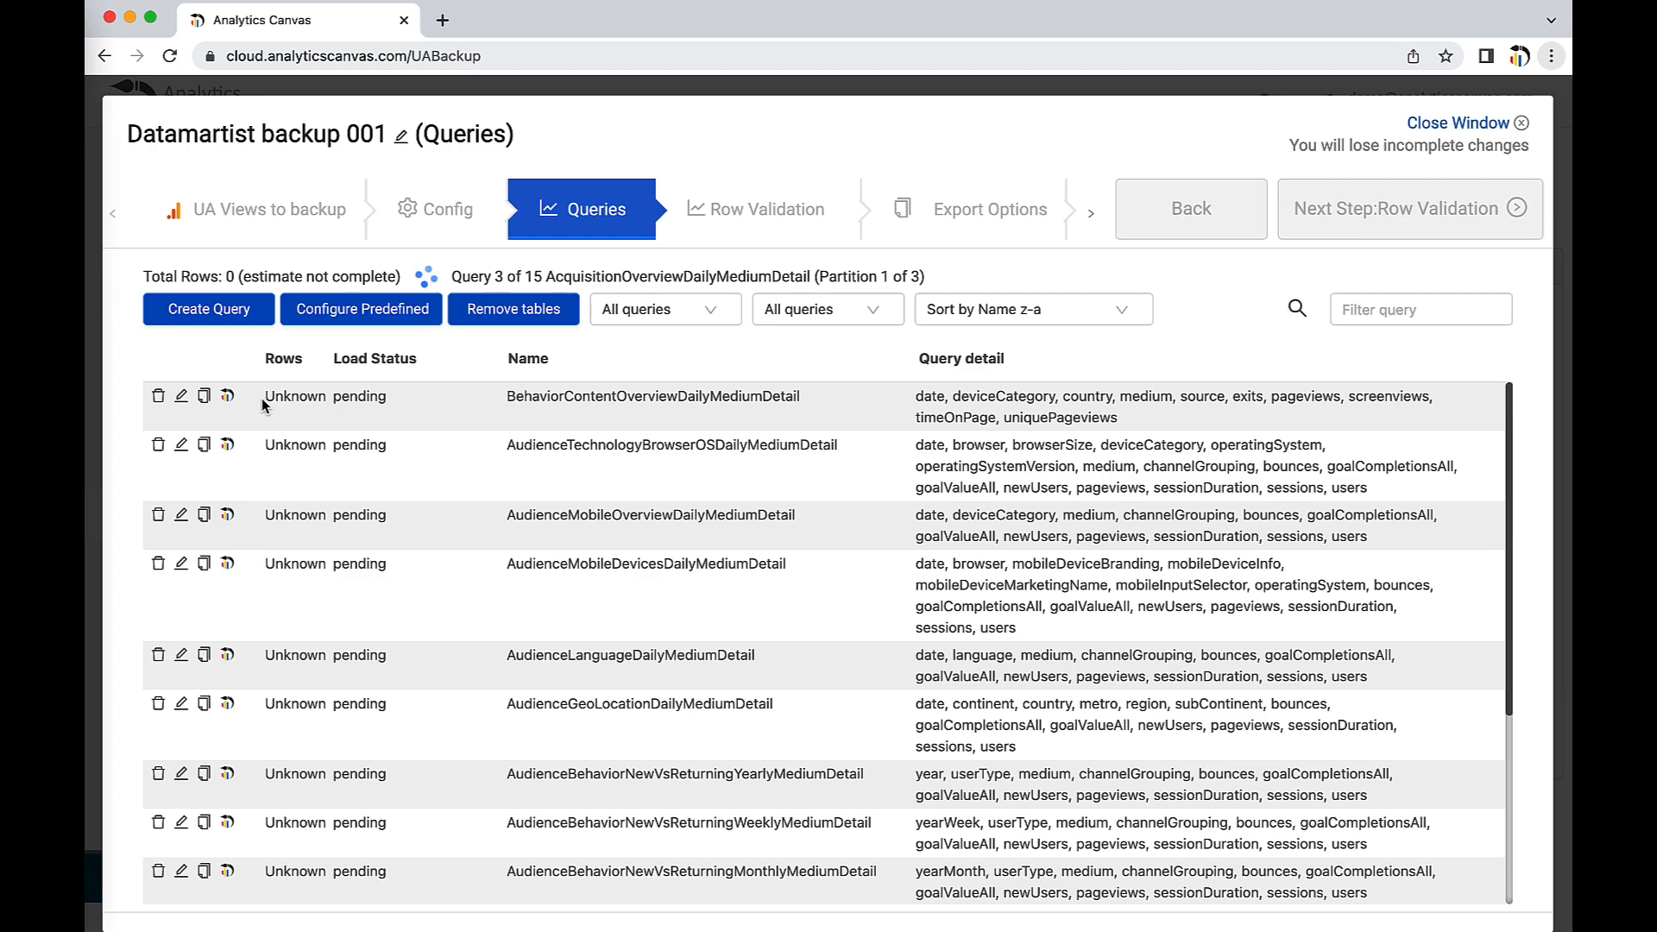
Edit the BehaviorContentOverviewDailyMediumDetail query and set its level of detail to high
left_click(182, 398)
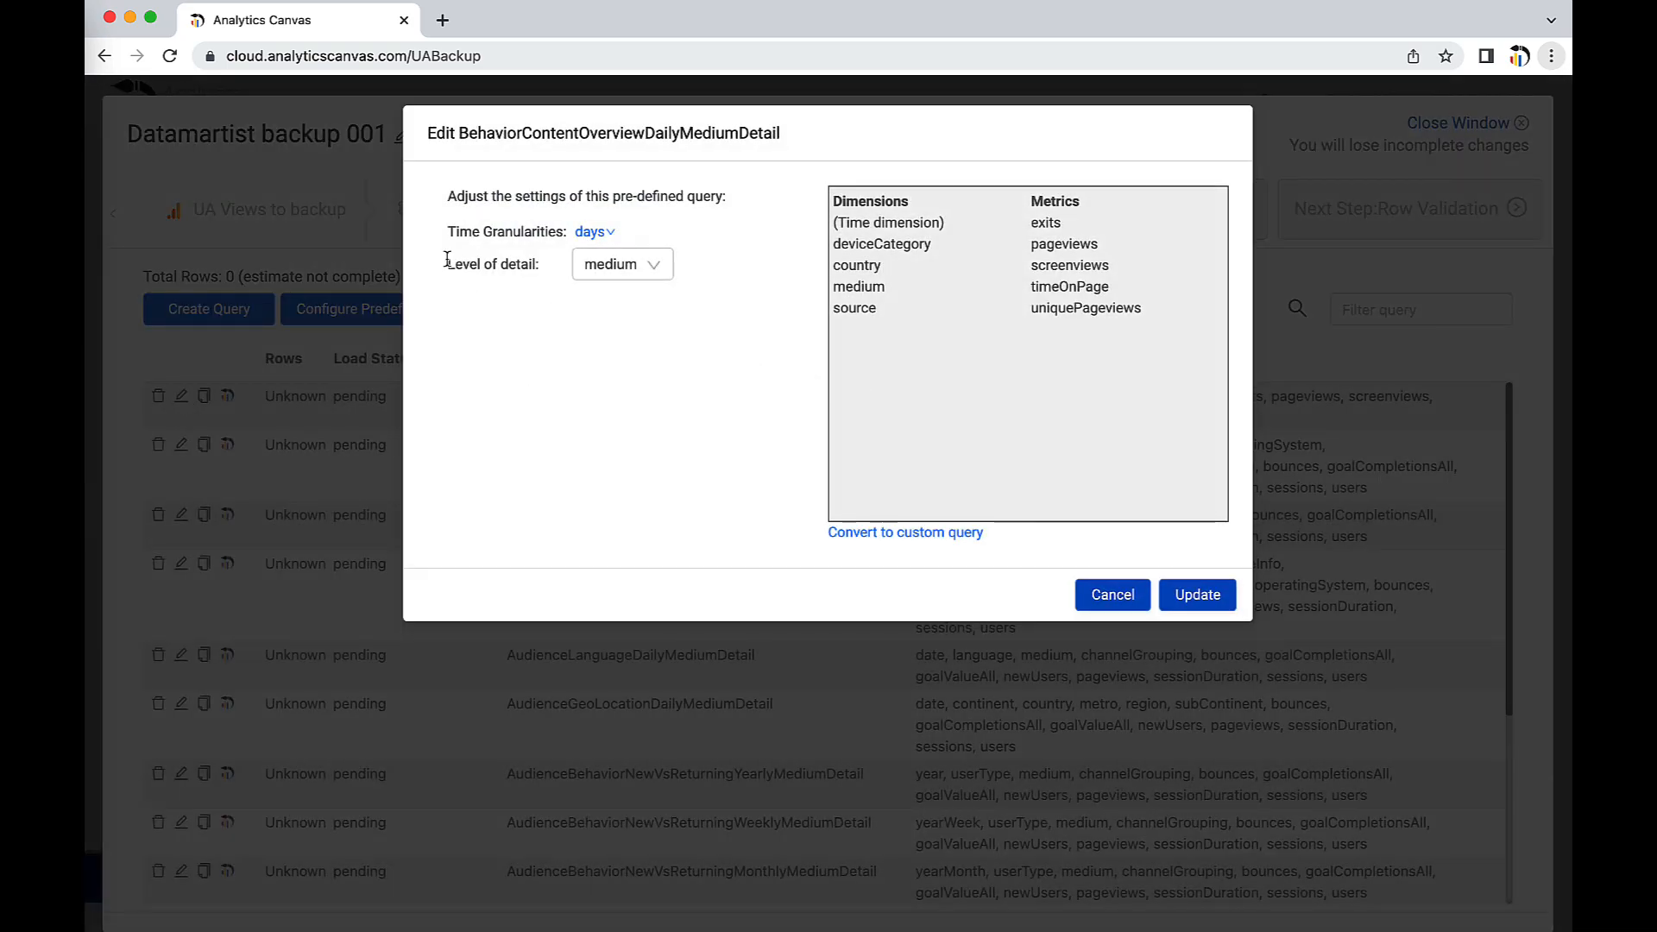
left_click(625, 278)
left_click(637, 304)
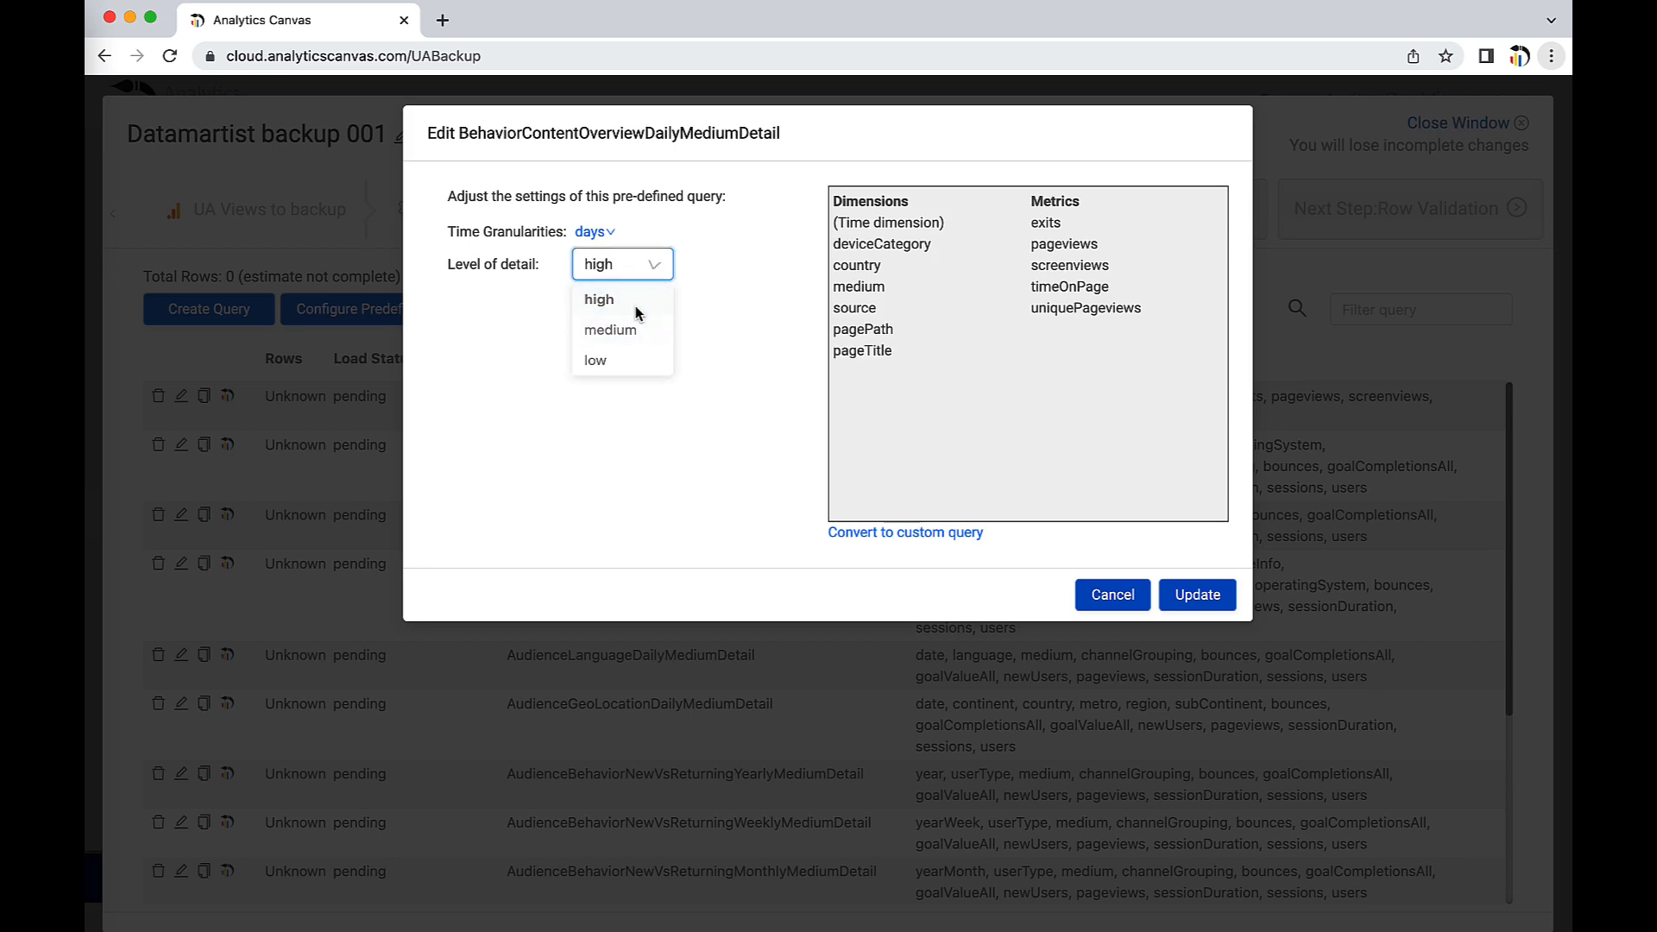
left_click_drag(834, 329, 898, 355)
left_click(899, 355)
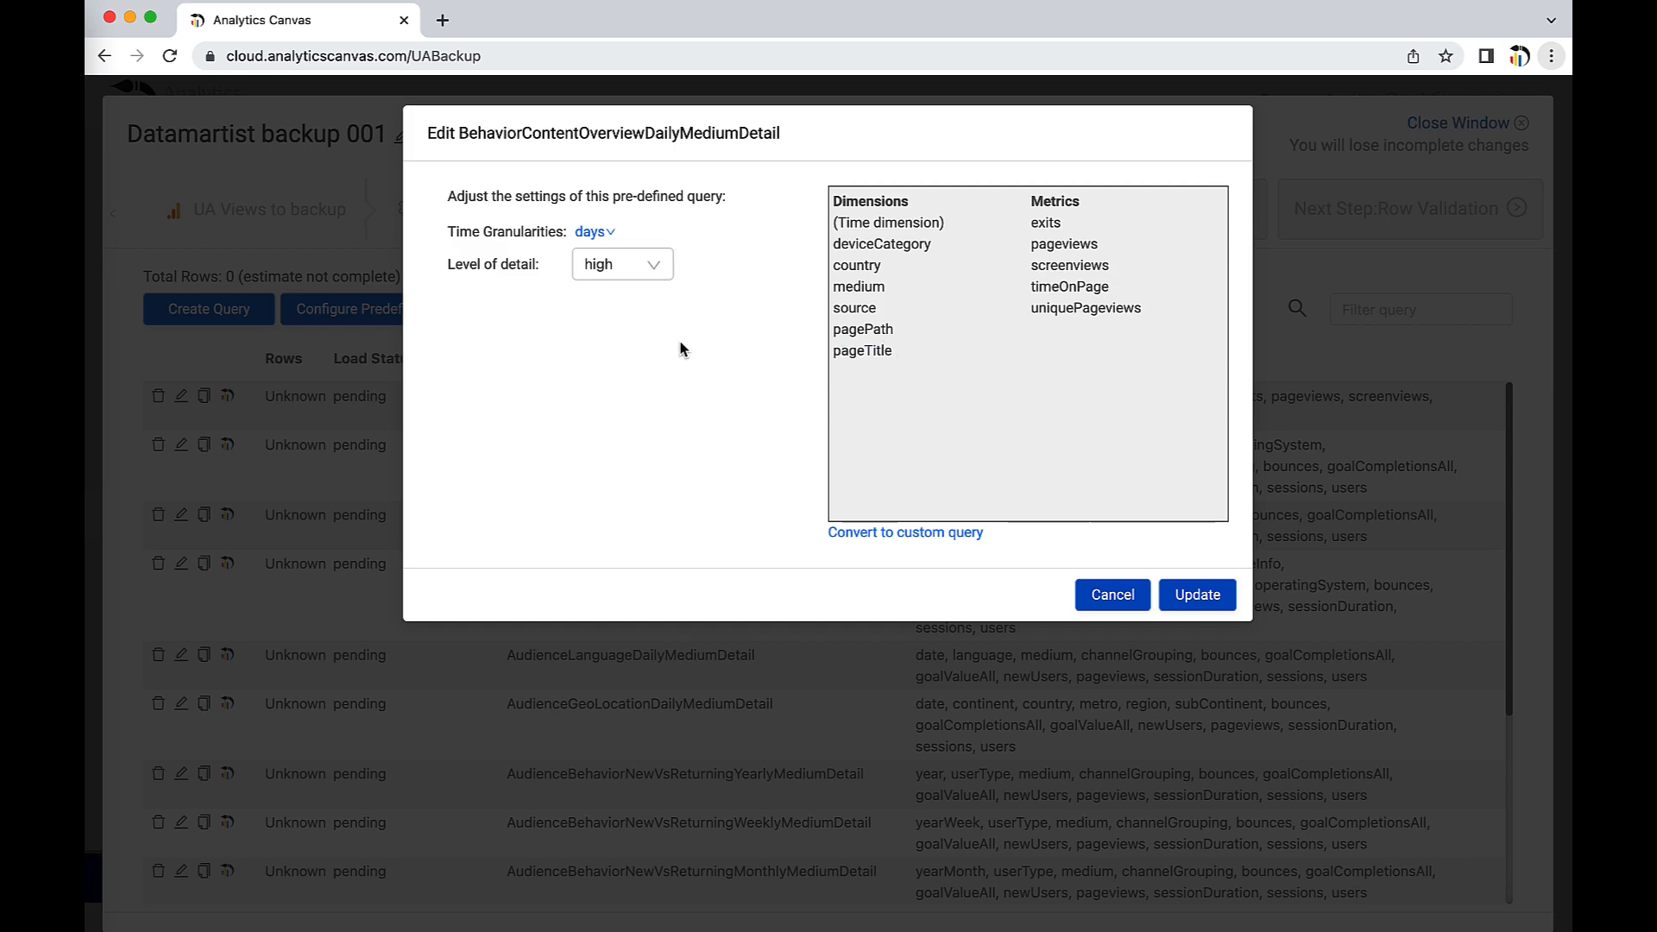
Add weeks, months and years to the query's time granularities alongside days, and update the query
left_click(610, 234)
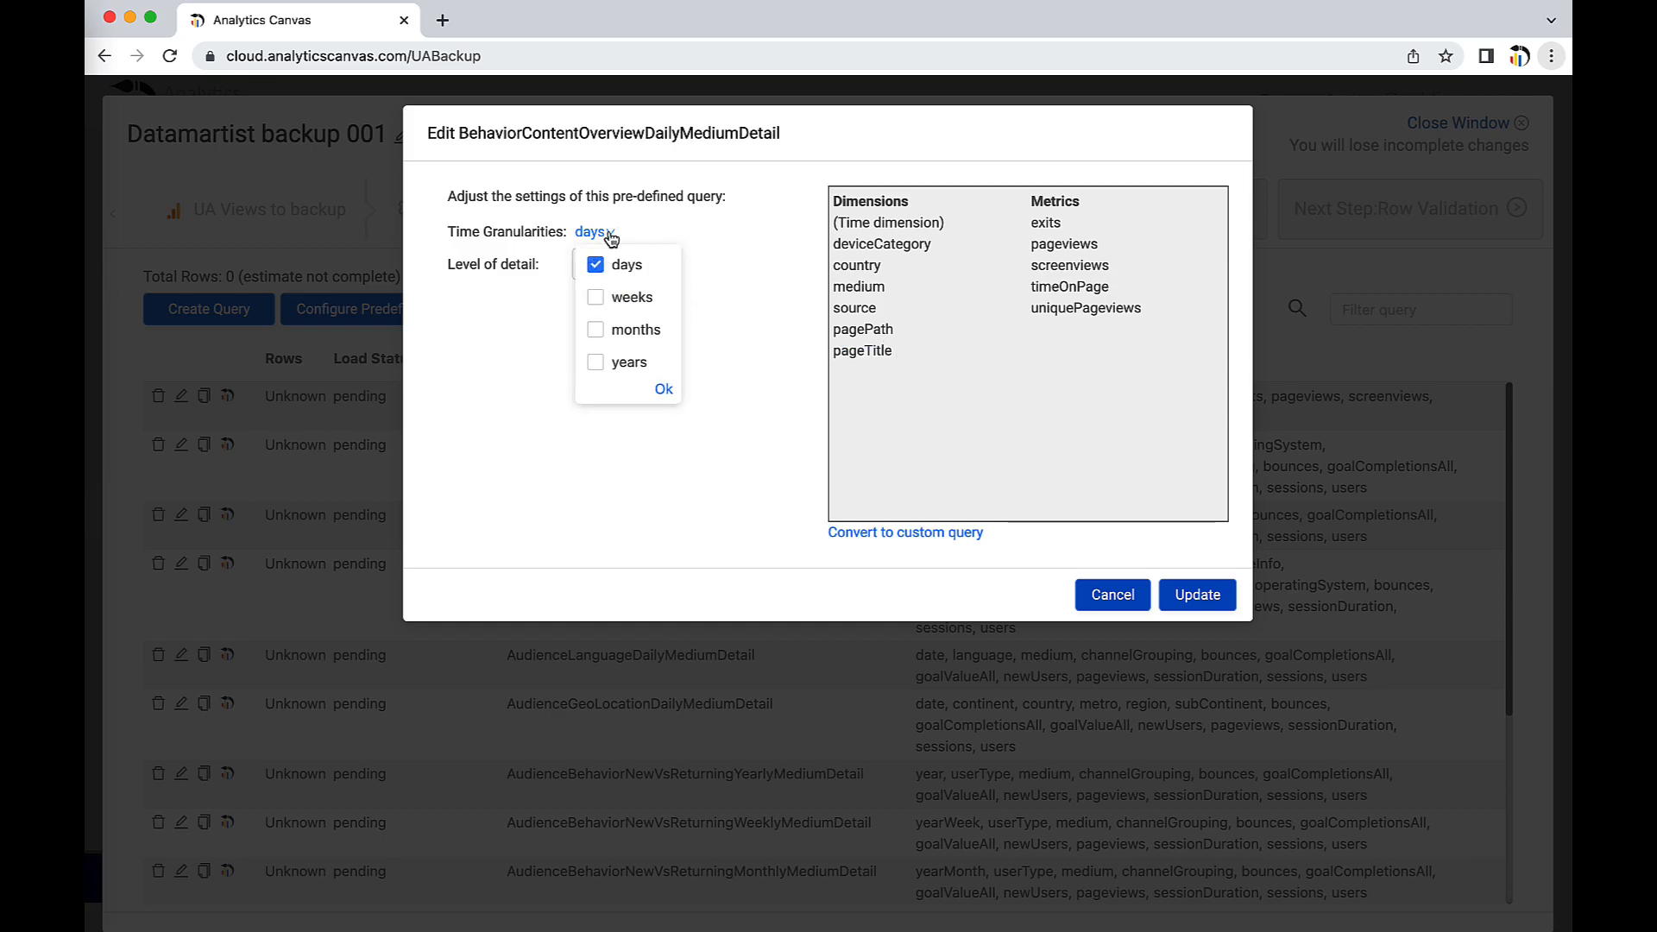
left_click(595, 299)
left_click(598, 336)
left_click(595, 363)
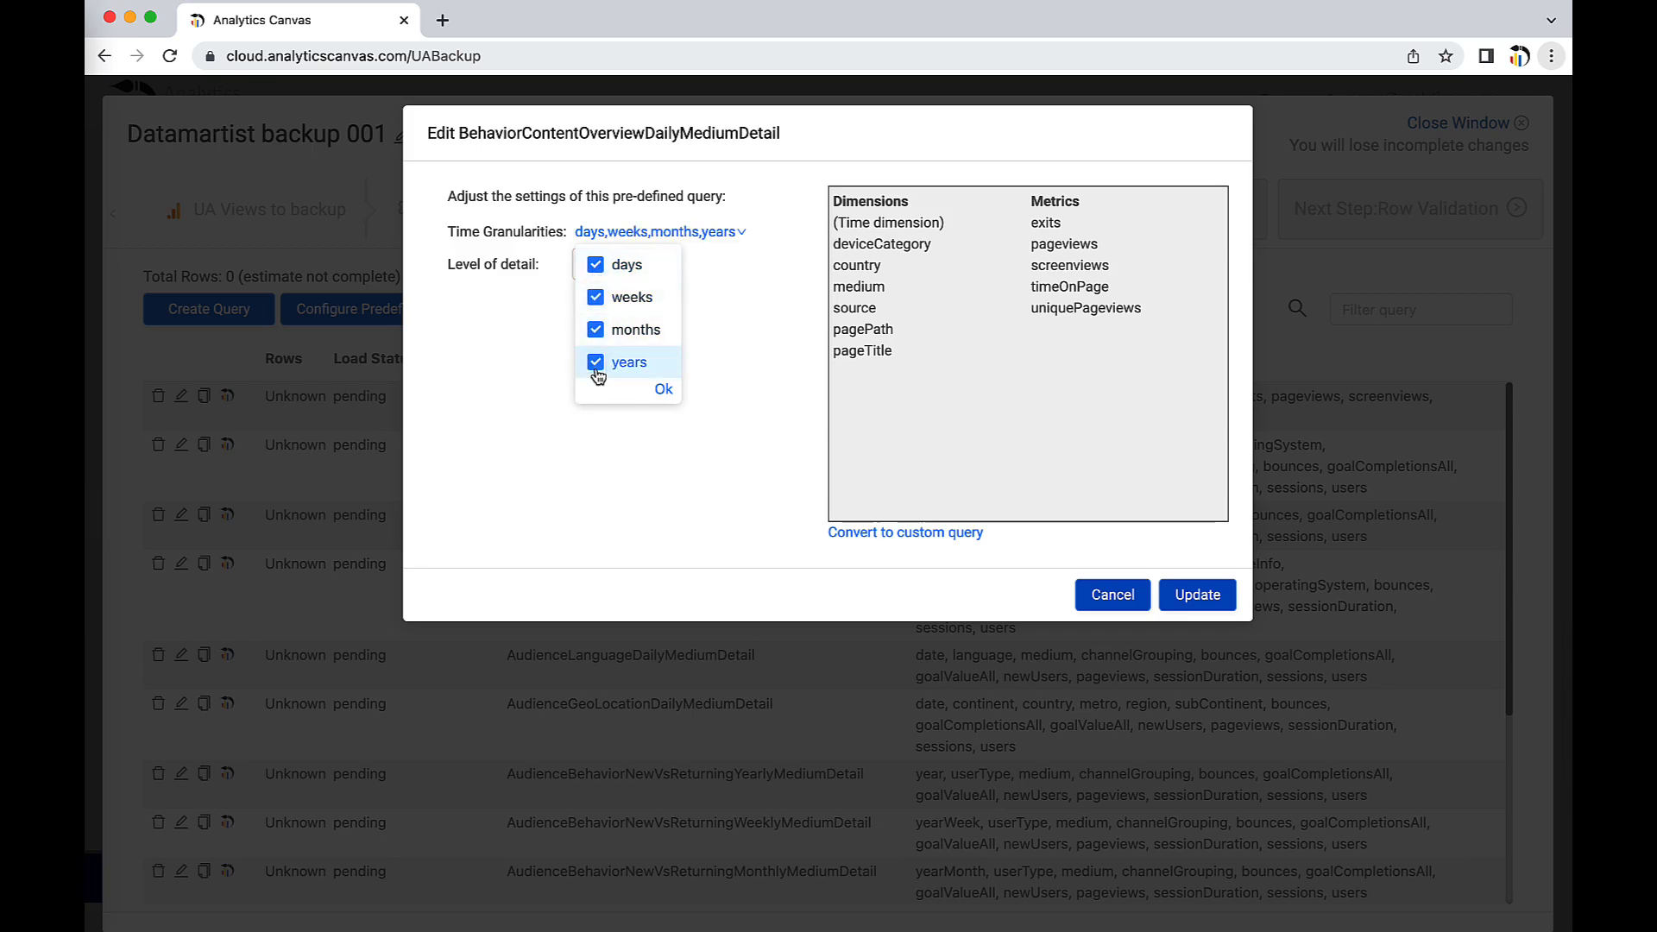
left_click(662, 389)
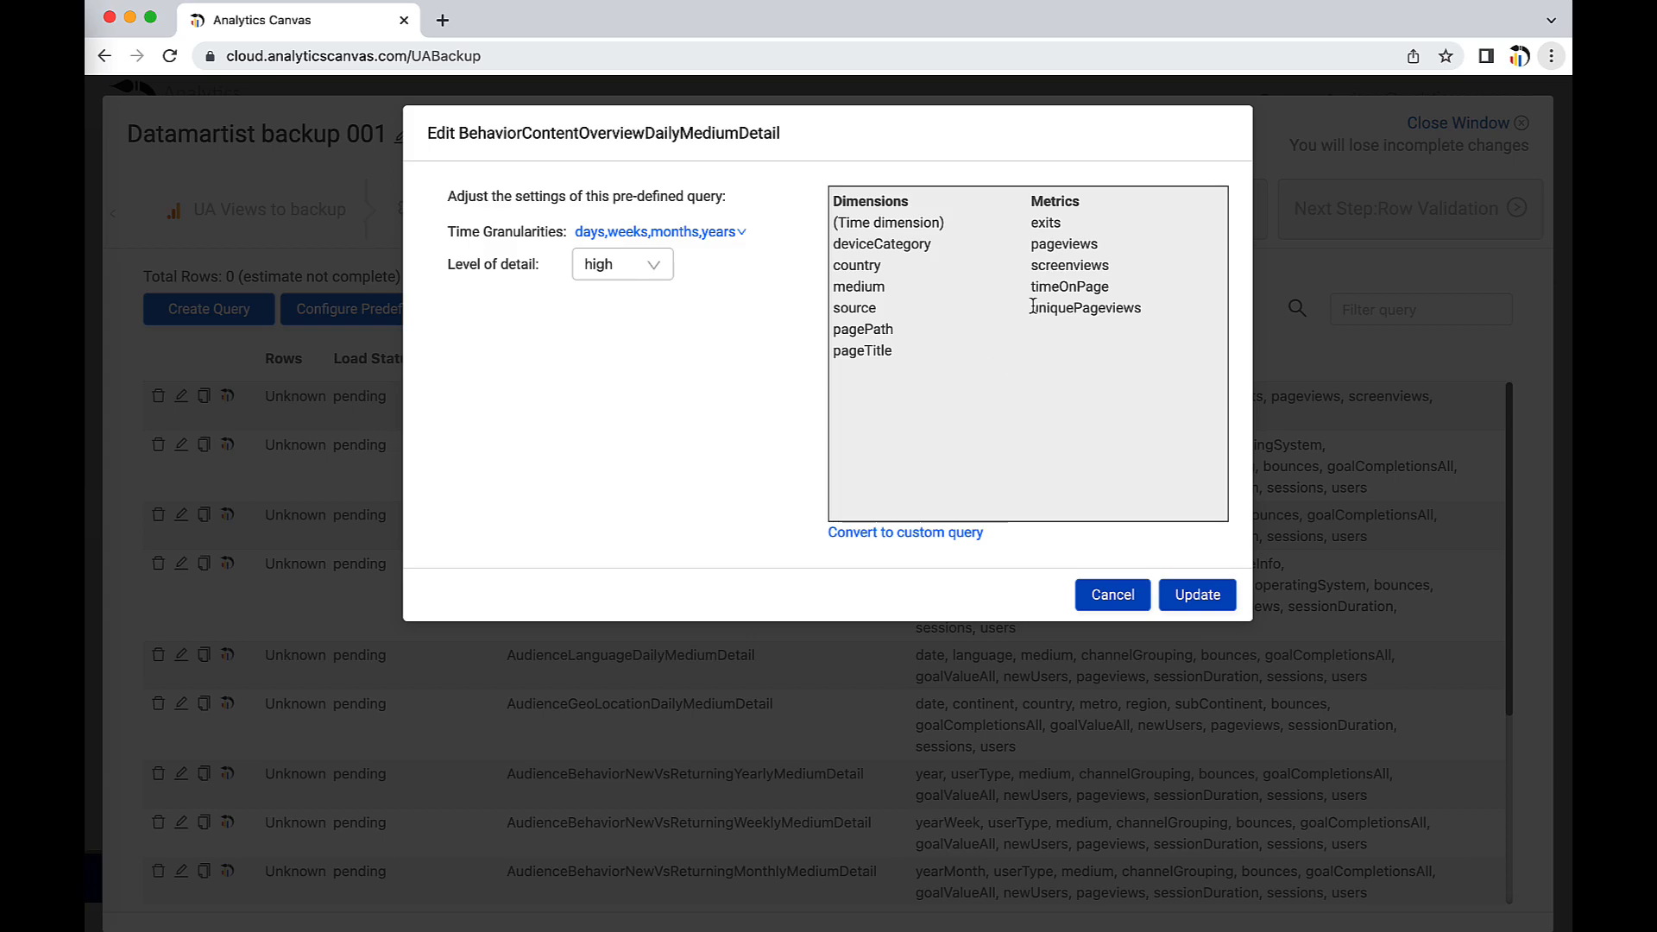
left_click_drag(1032, 308, 1203, 326)
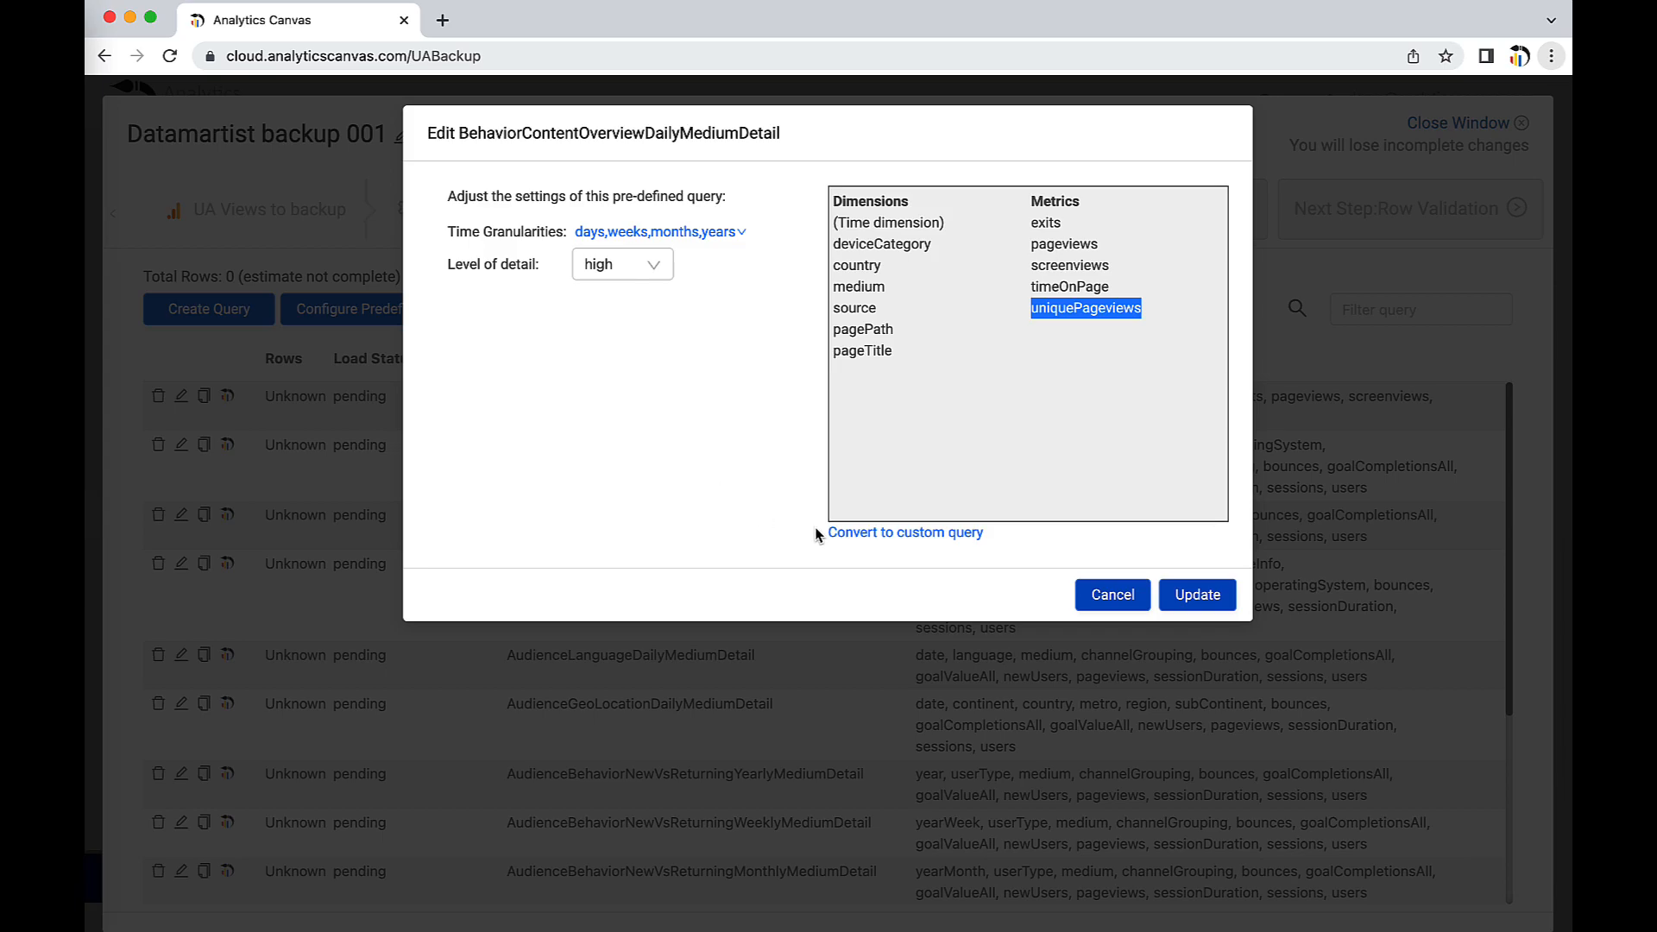
left_click(1195, 596)
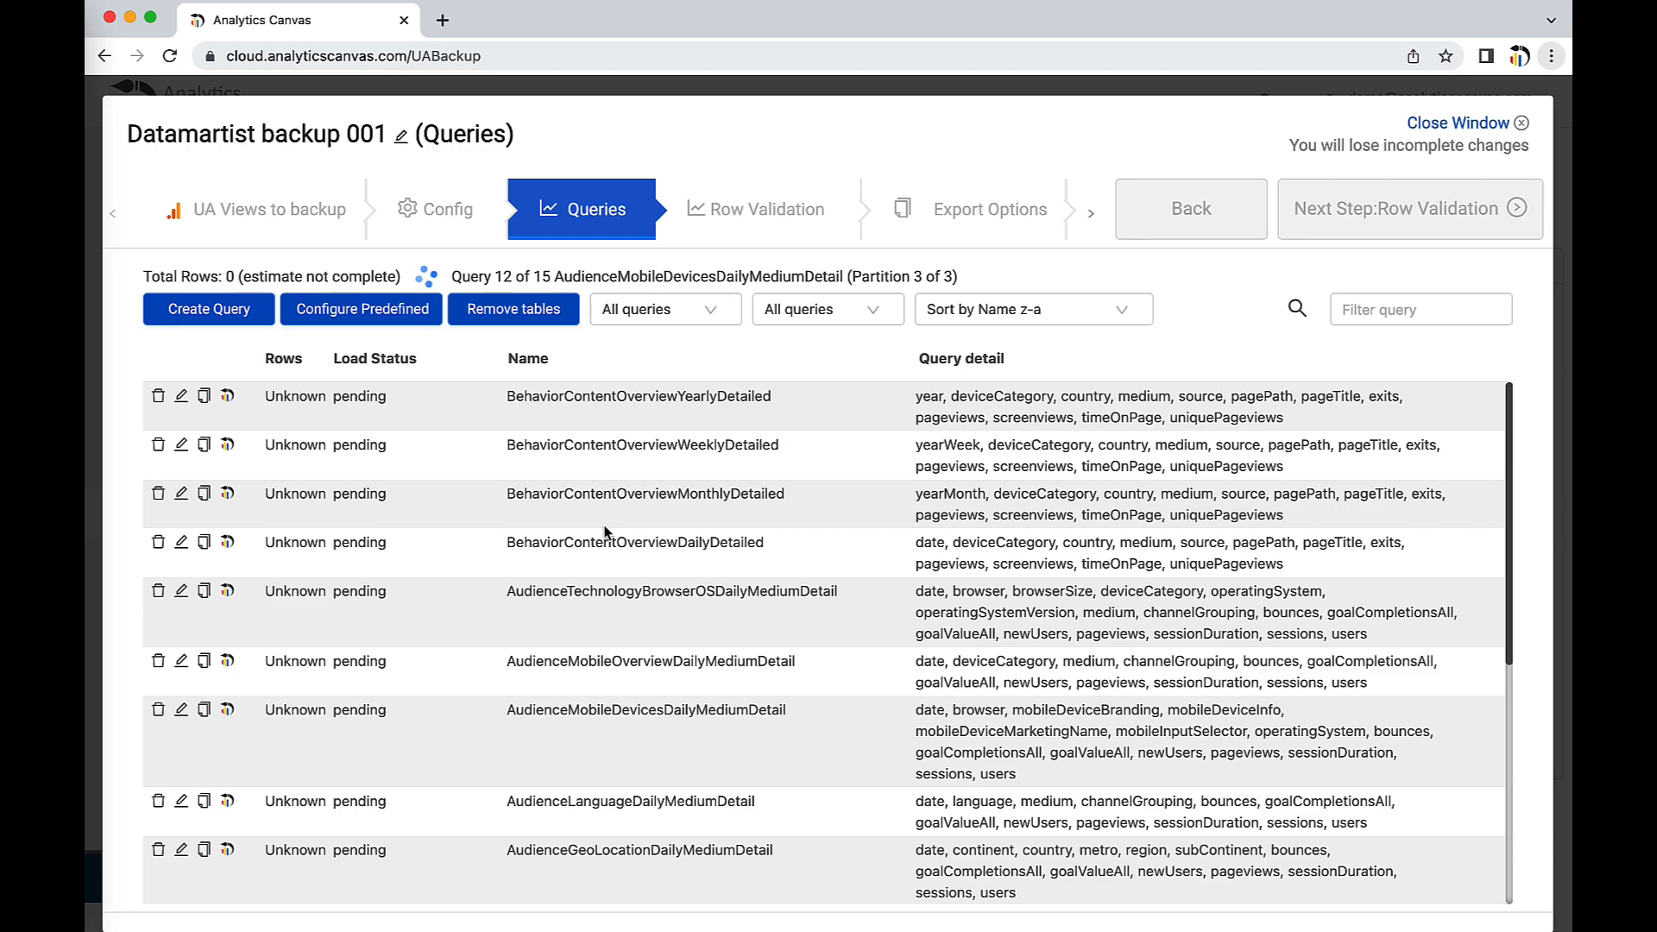
Start a custom query and examine its available dimensions, metrics, segments and filter settings
left_click(214, 311)
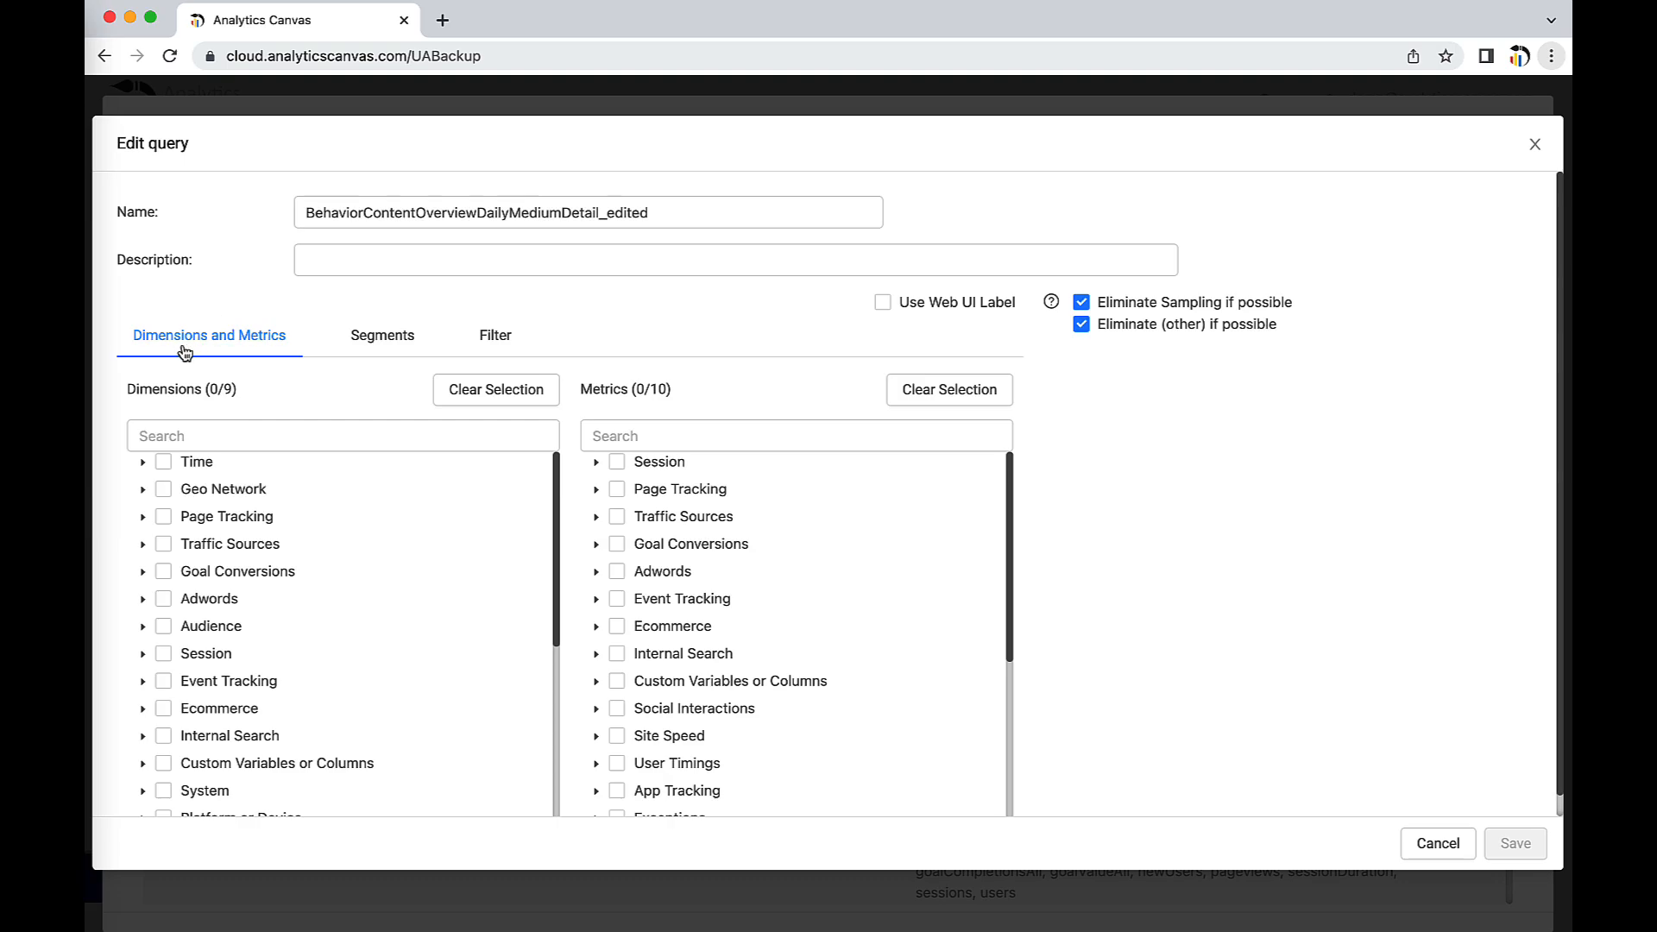
left_click(366, 337)
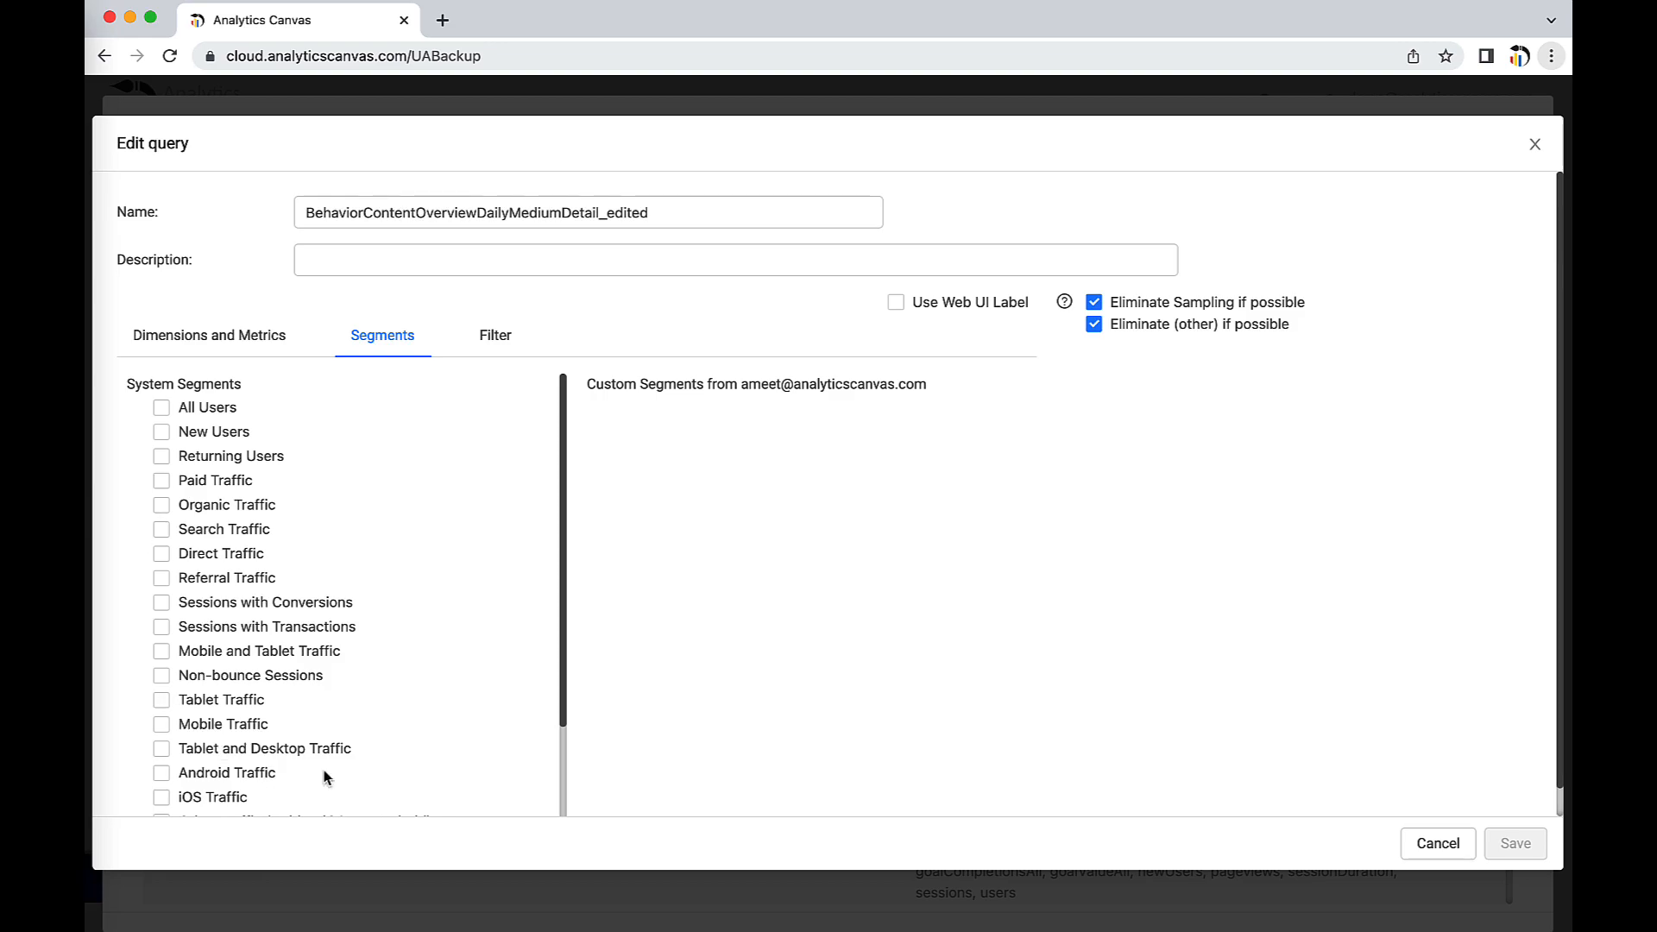
left_click_drag(639, 384, 980, 396)
left_click(992, 396)
left_click(471, 346)
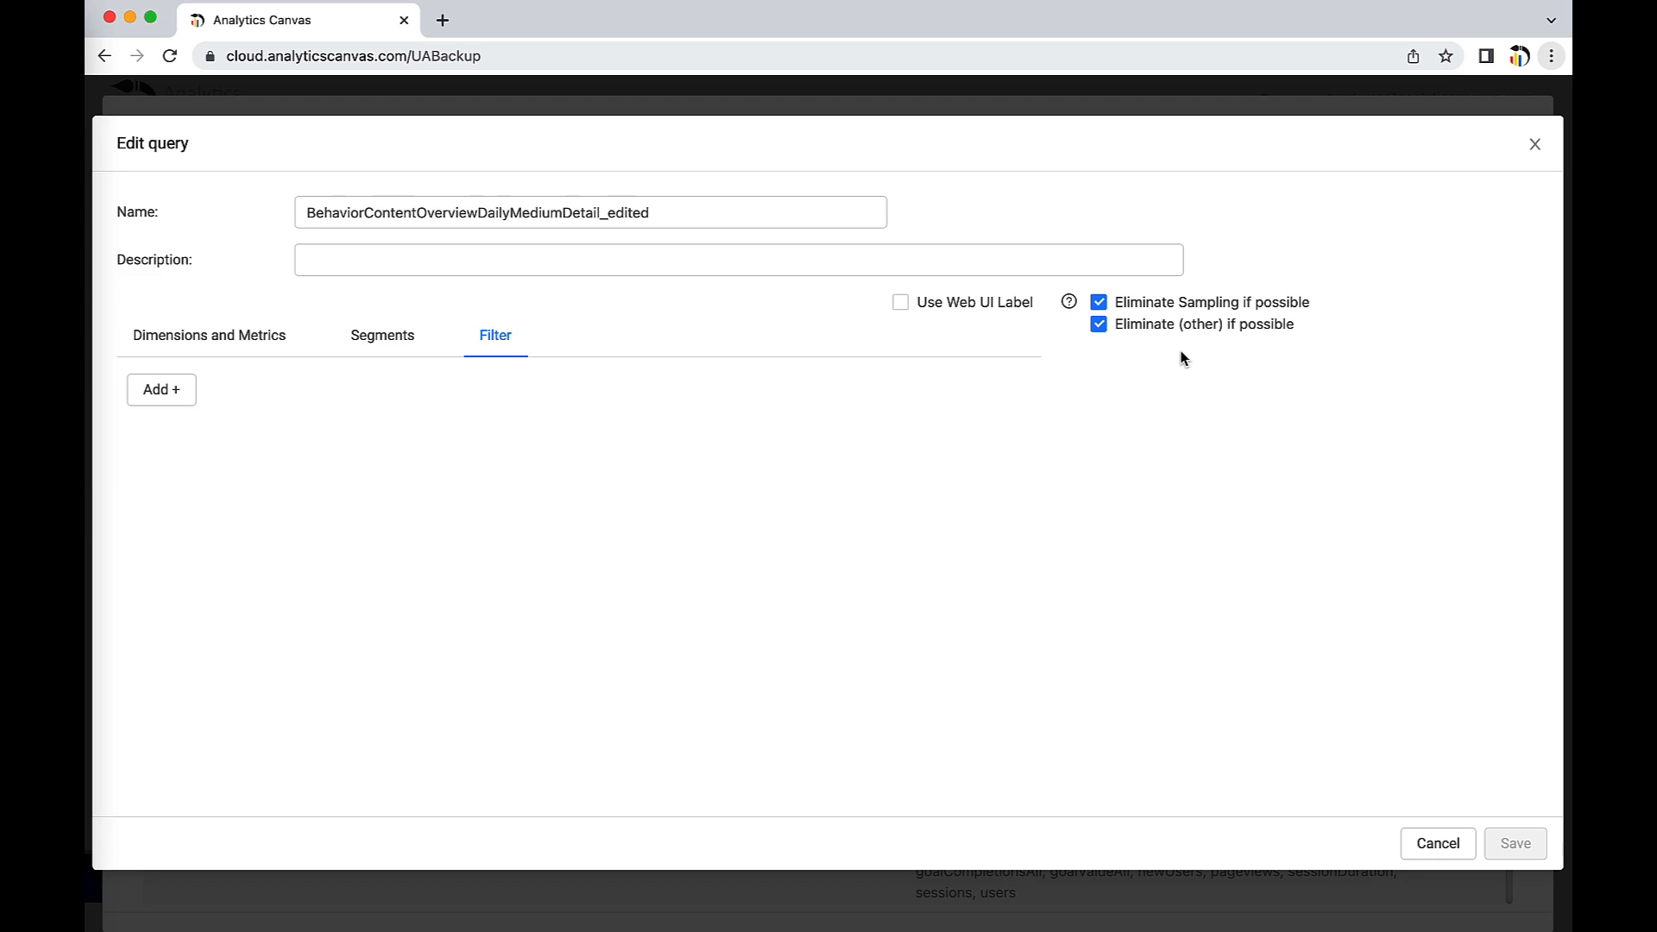
Compare the Time dimension names with Web UI labels off and on, leave the labels enabled, and close the query unsaved
left_click(901, 304)
left_click(294, 335)
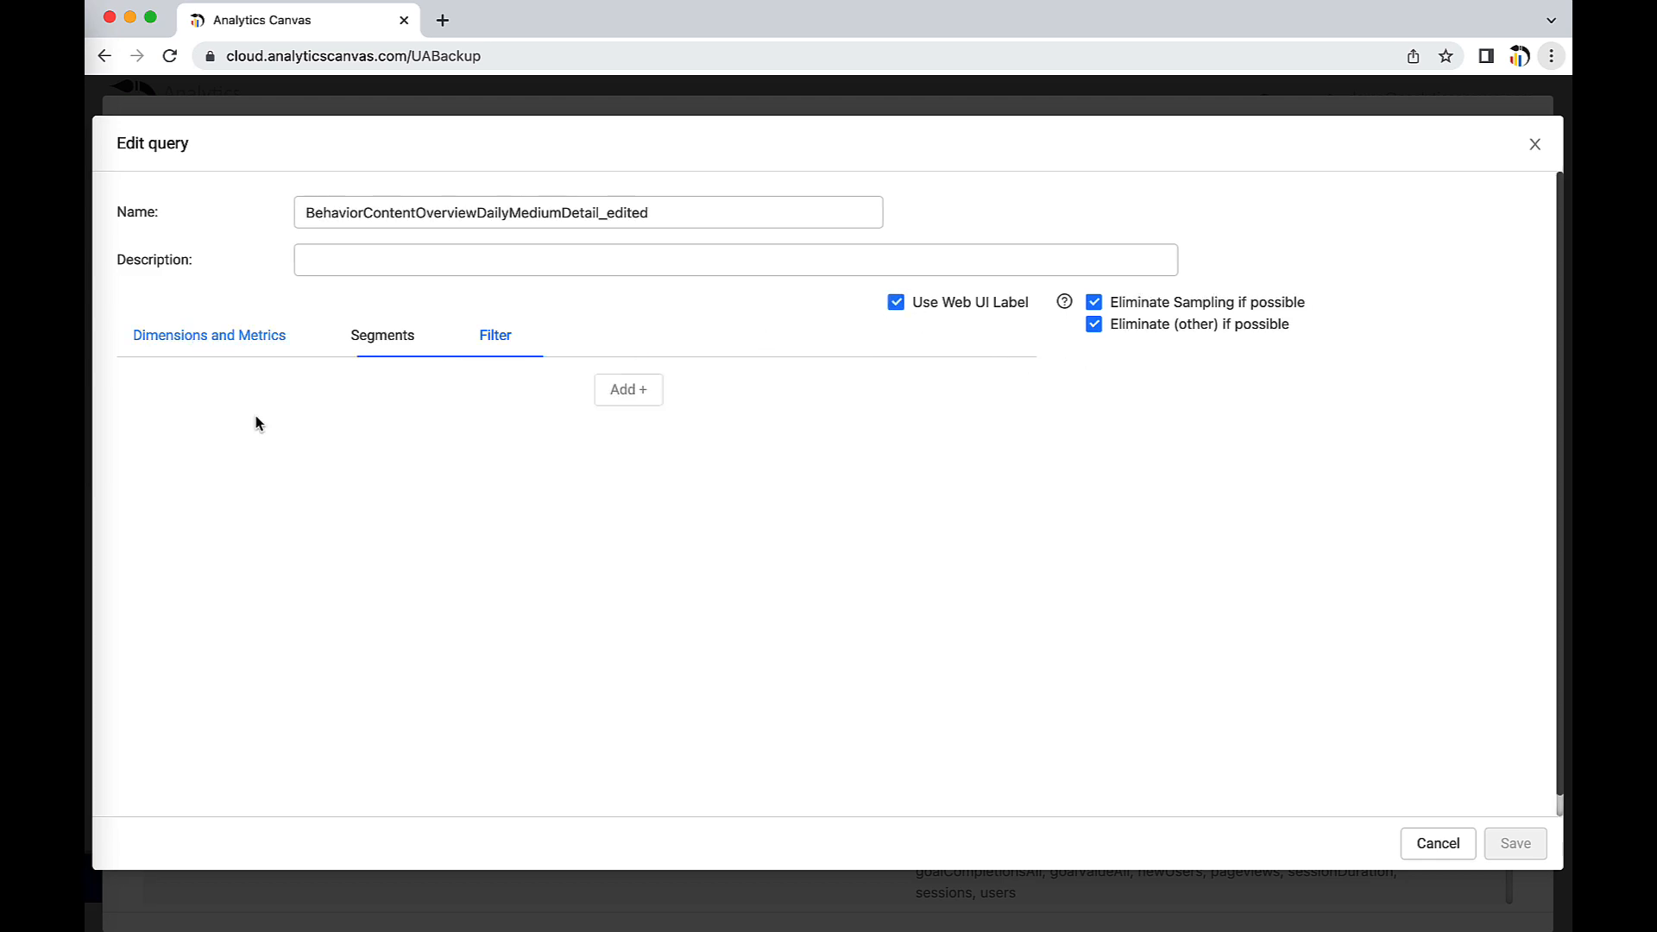
left_click(142, 465)
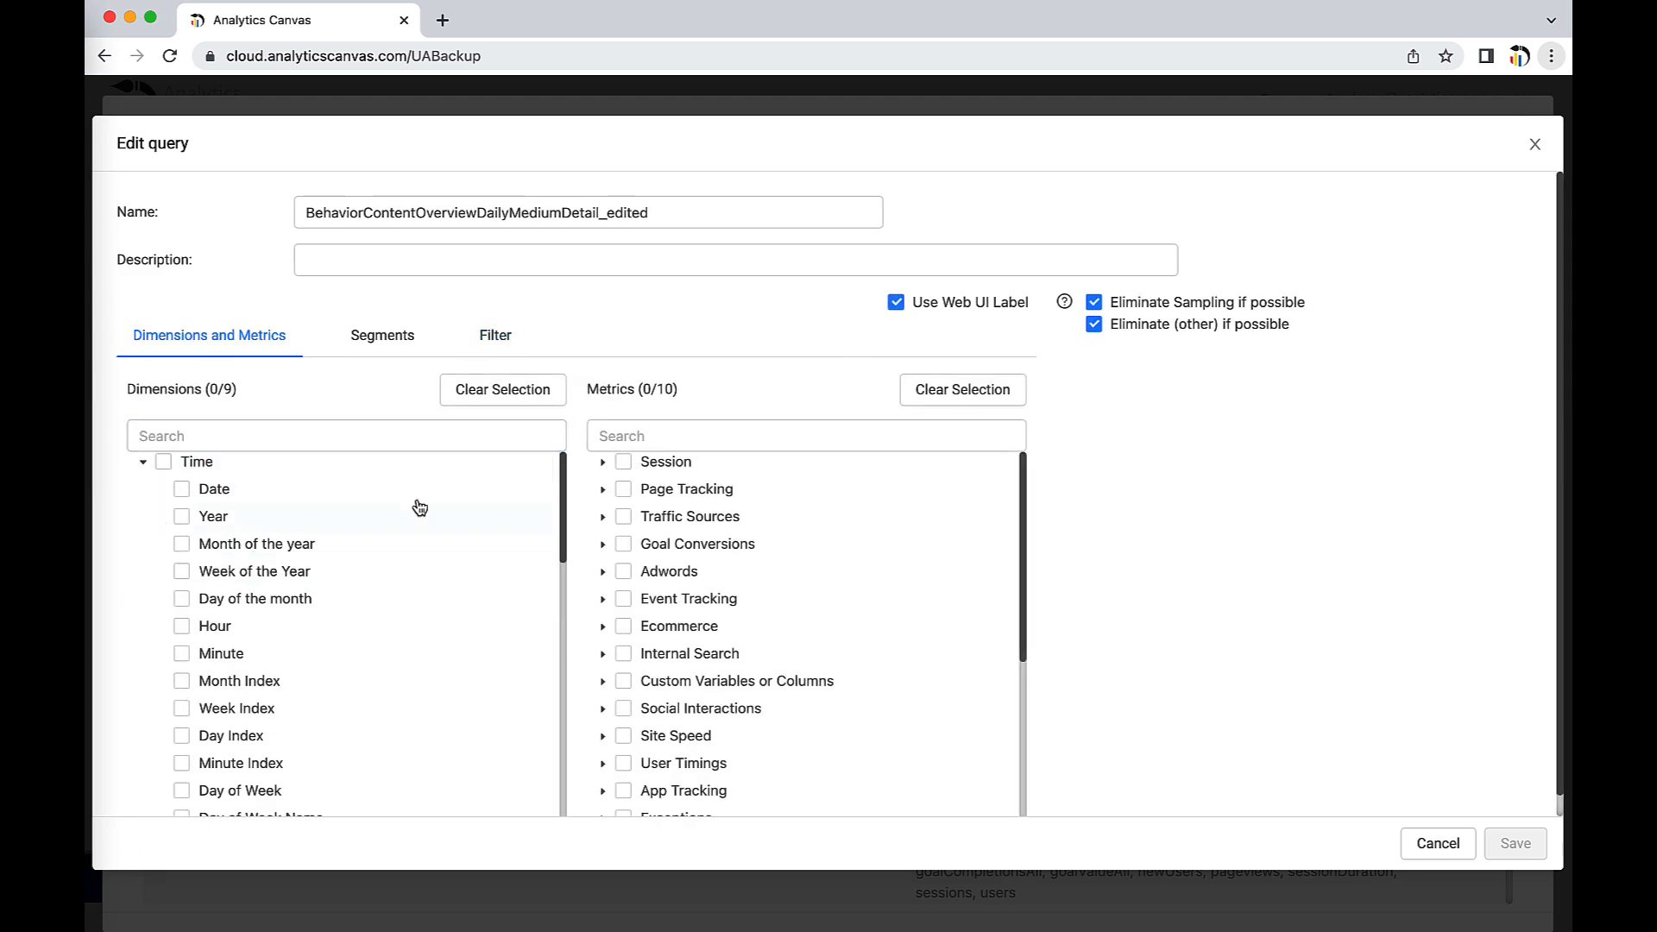
left_click(897, 304)
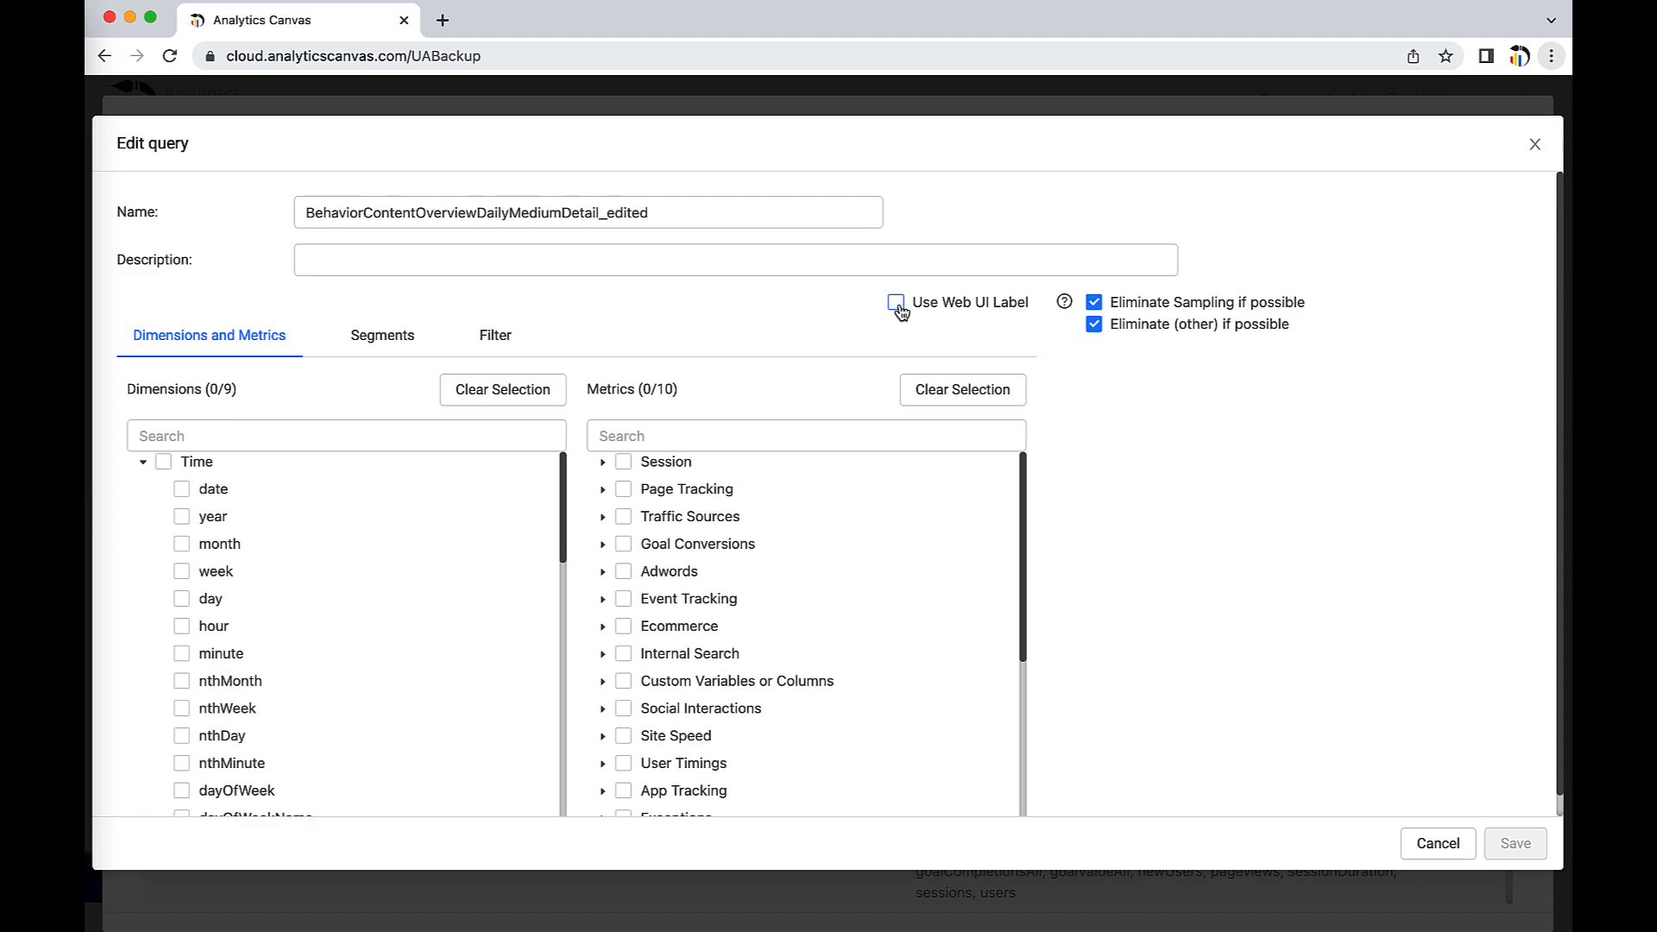
left_click(898, 304)
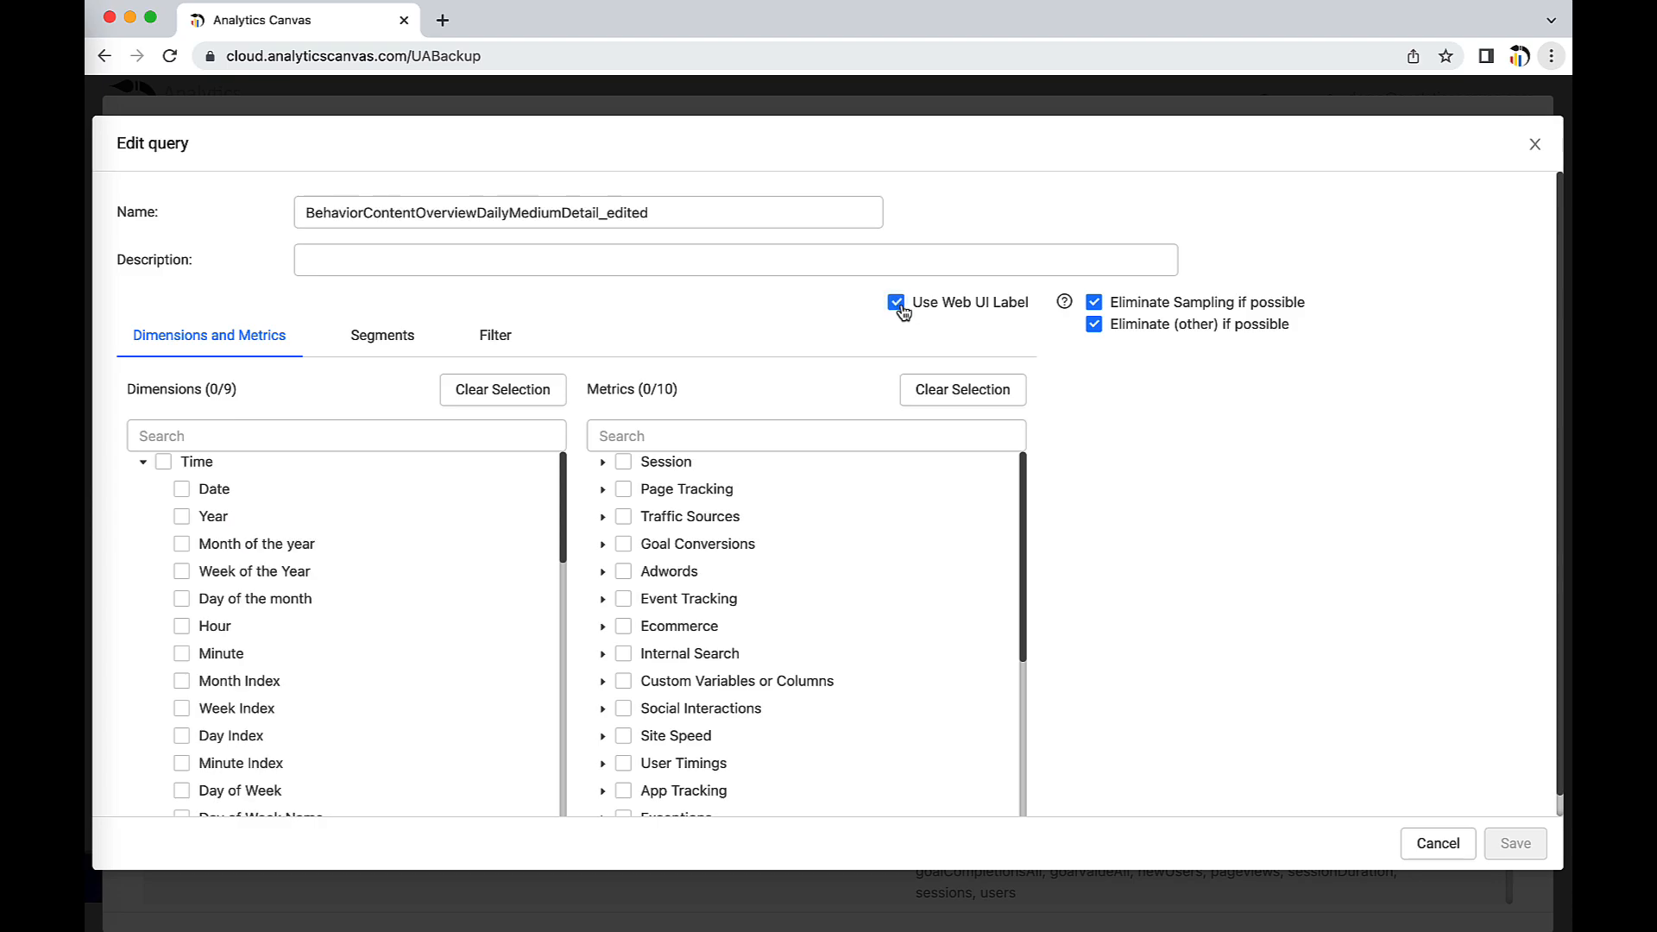
left_click(1535, 144)
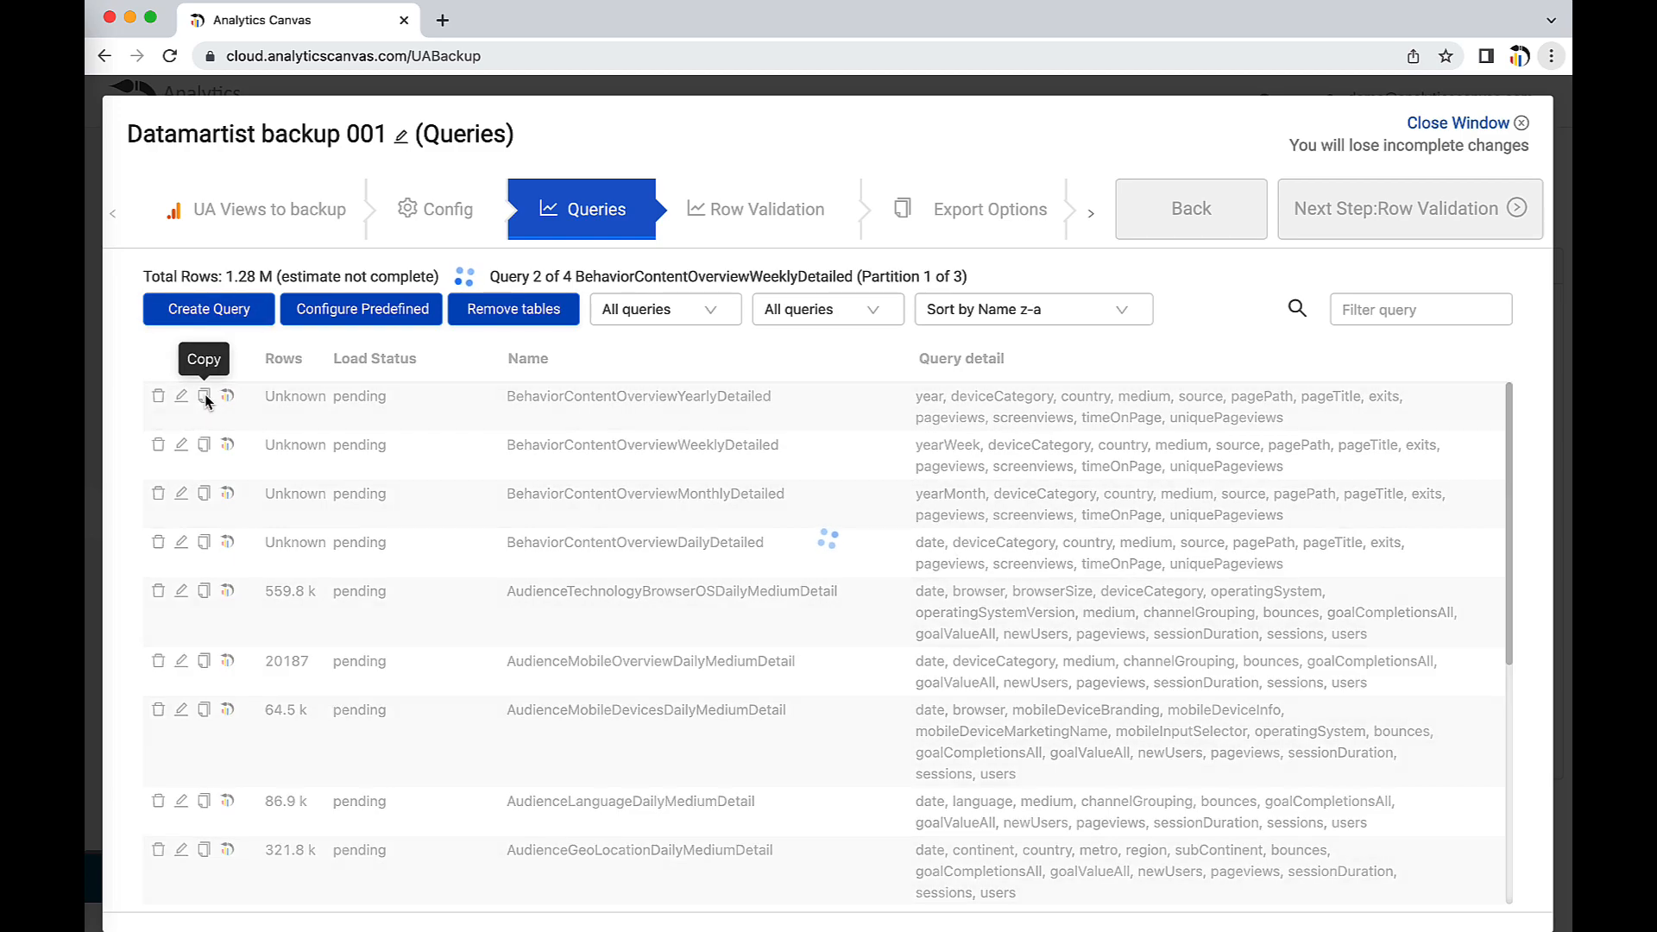
Review a copy of the BehaviorContentOverviewYearlyDetailed query and the original's predefined settings, leaving both without saving changes
left_click(205, 396)
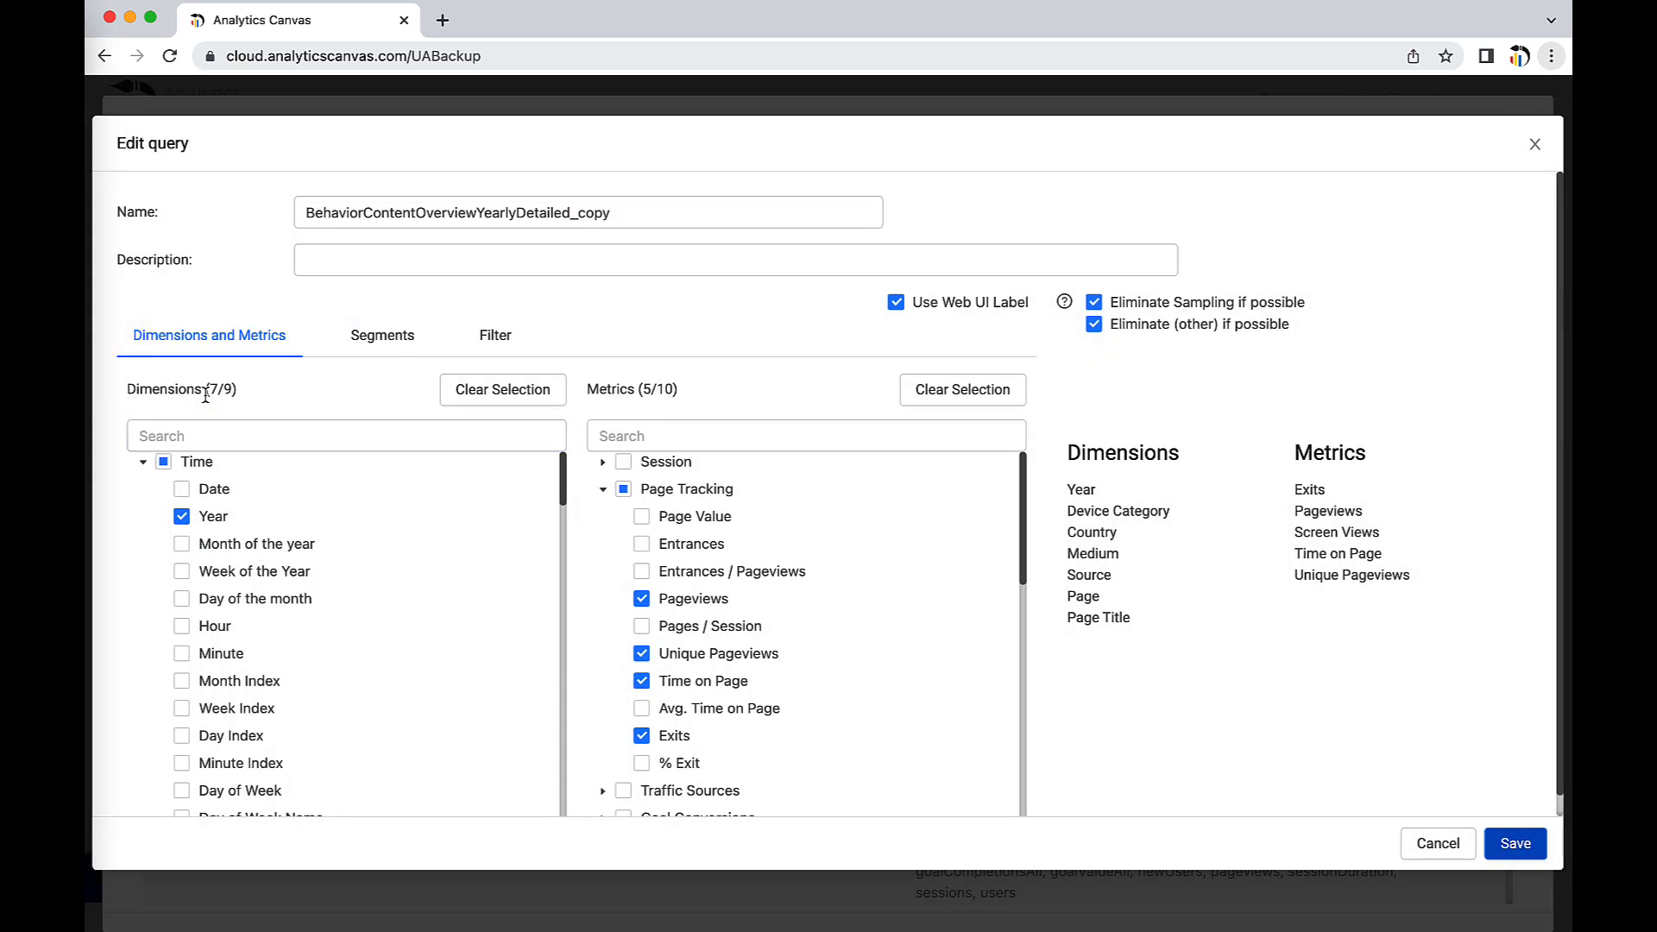
left_click_drag(570, 213, 611, 212)
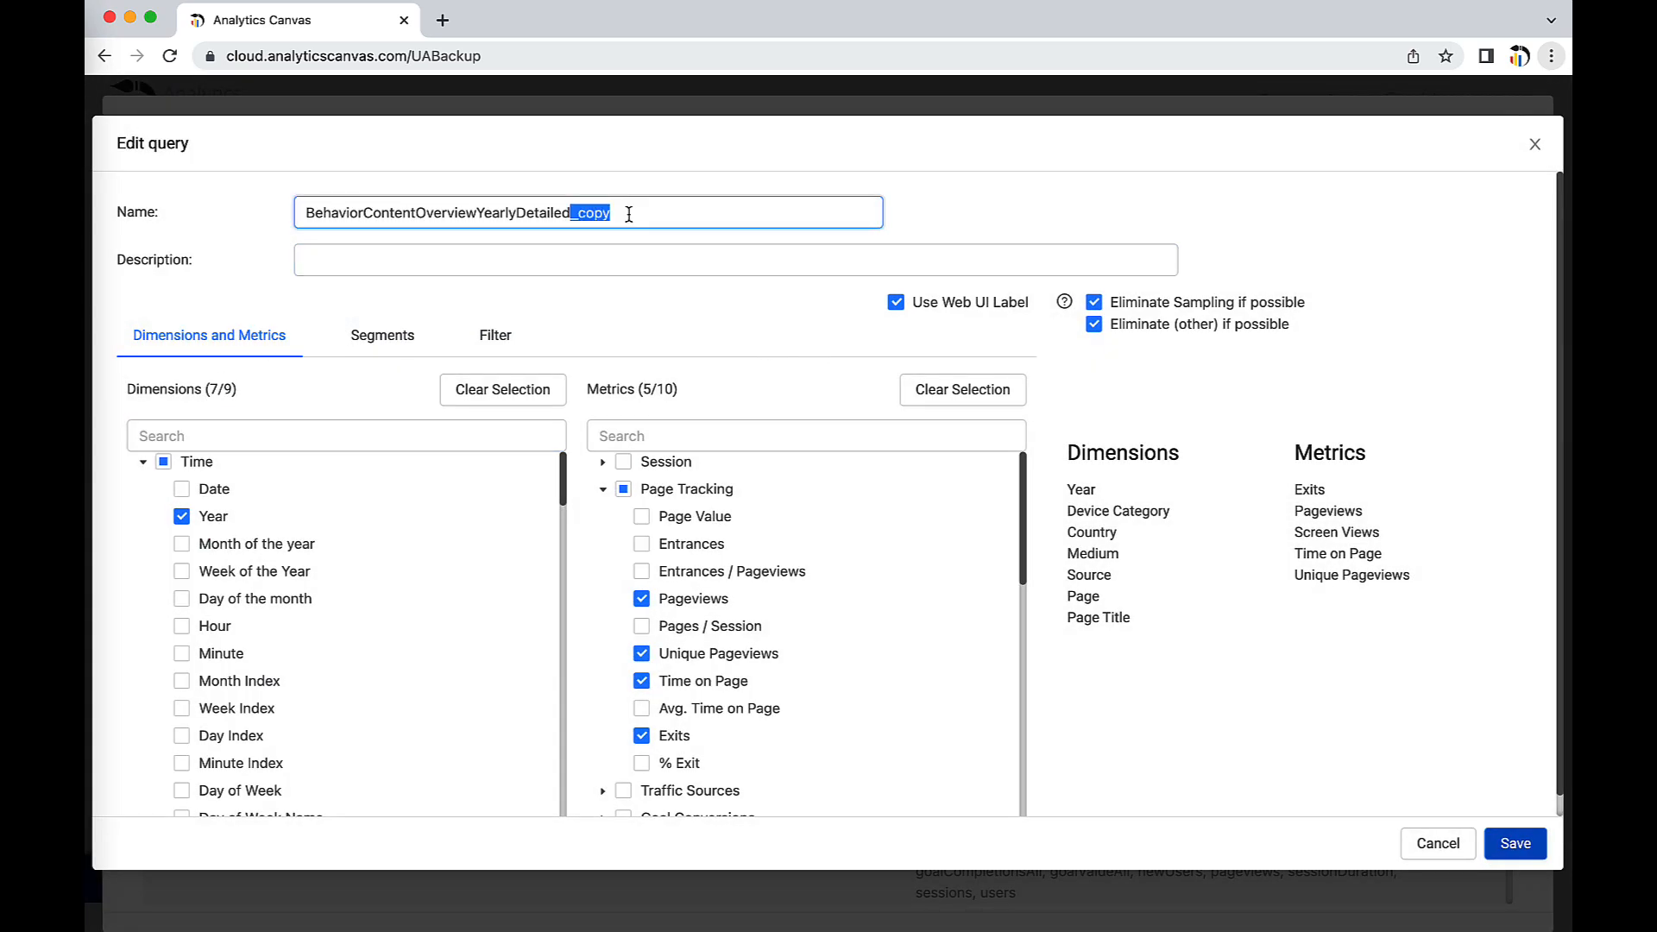
left_click(382, 335)
left_click(500, 338)
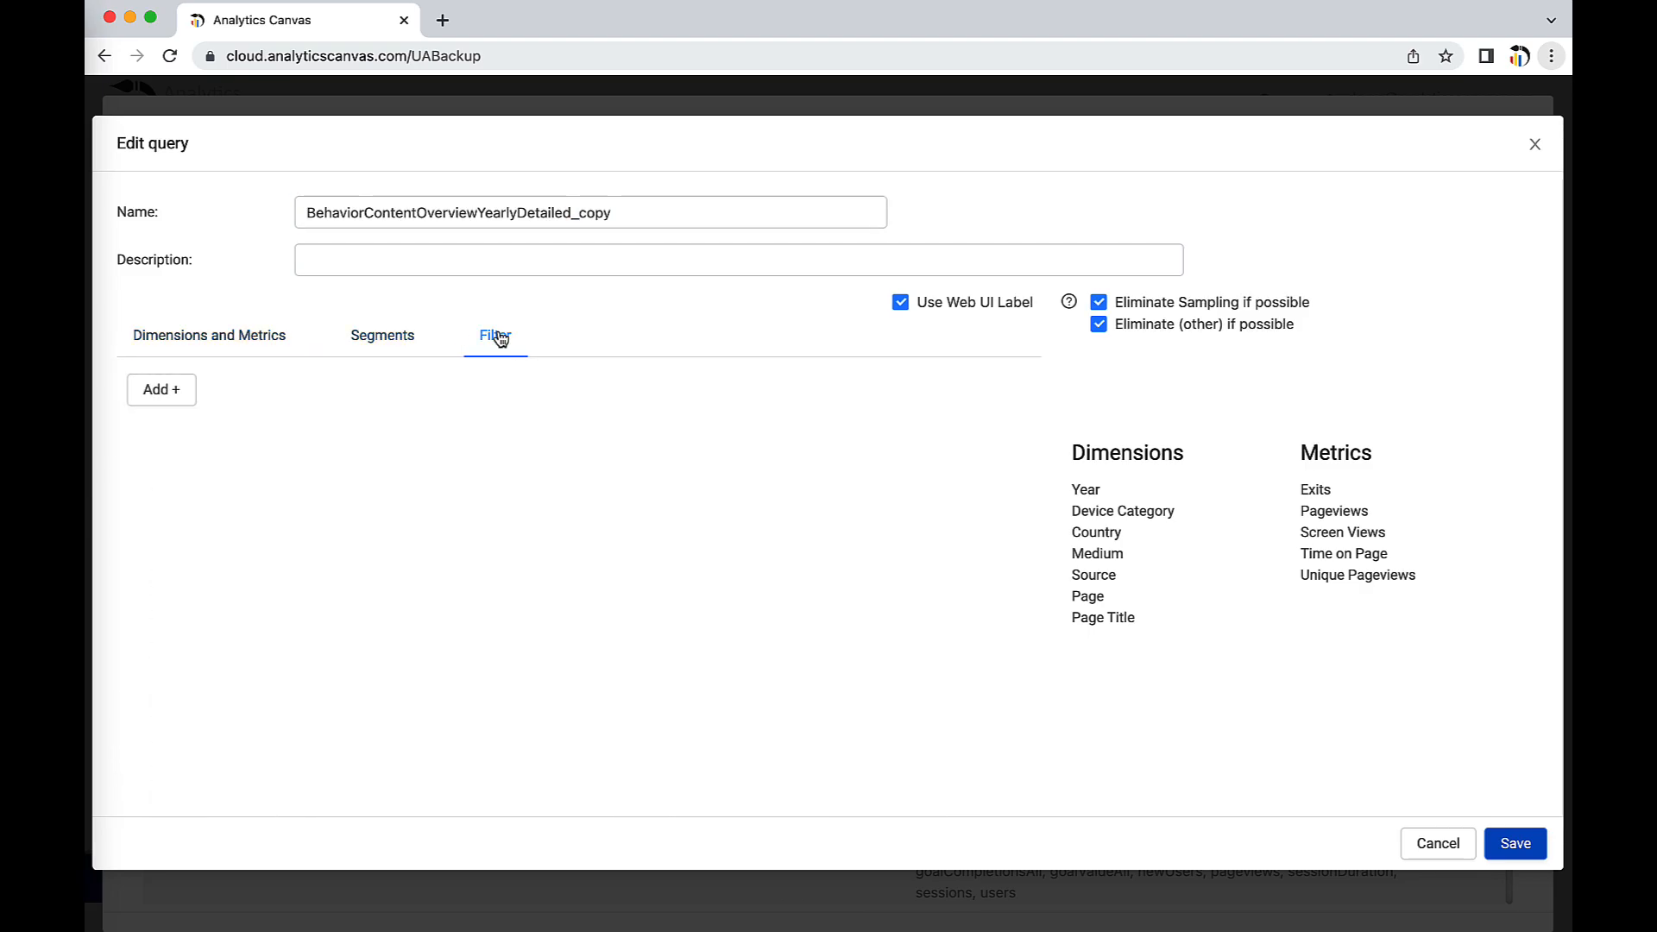
left_click(250, 340)
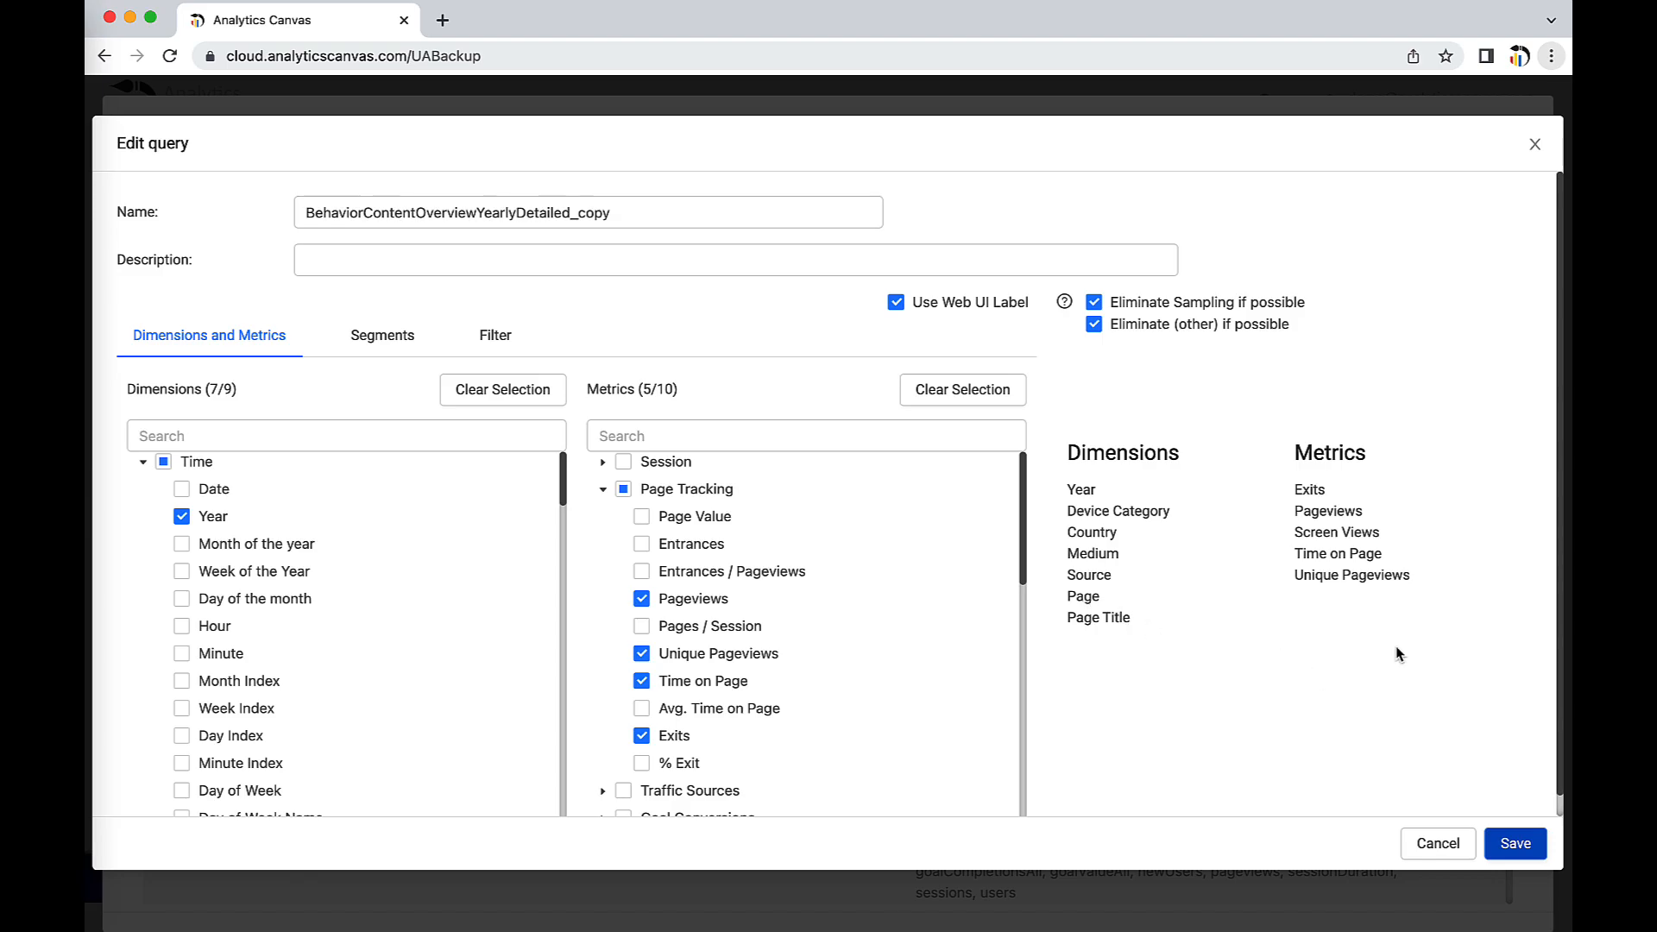
left_click(1535, 145)
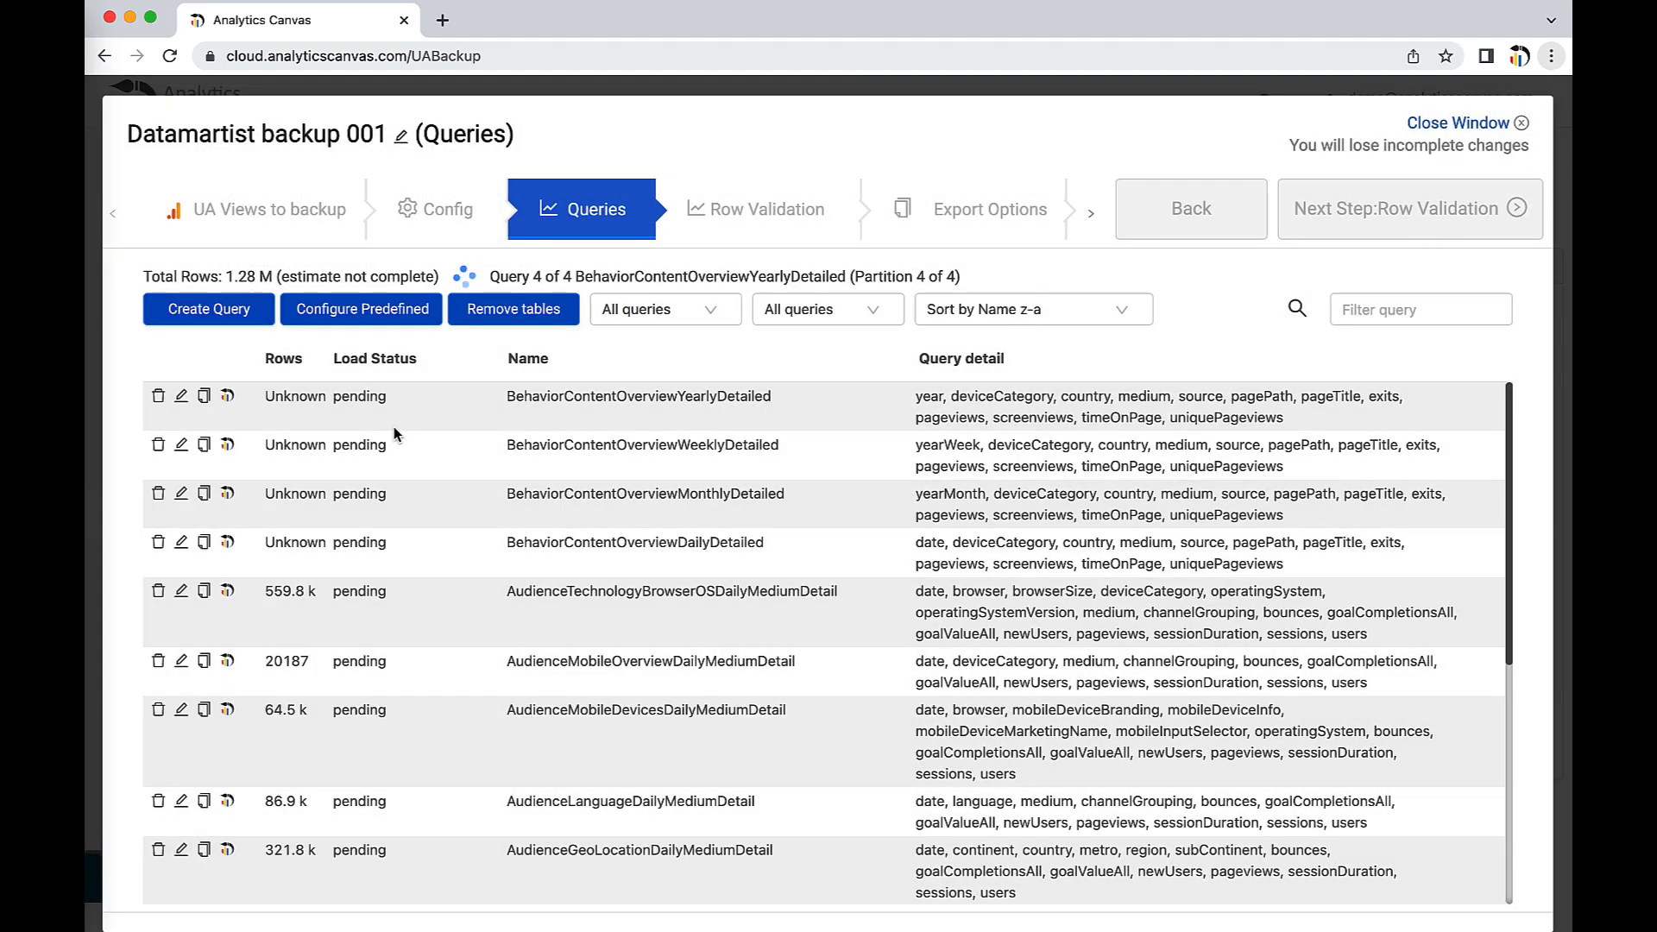
left_click(226, 399)
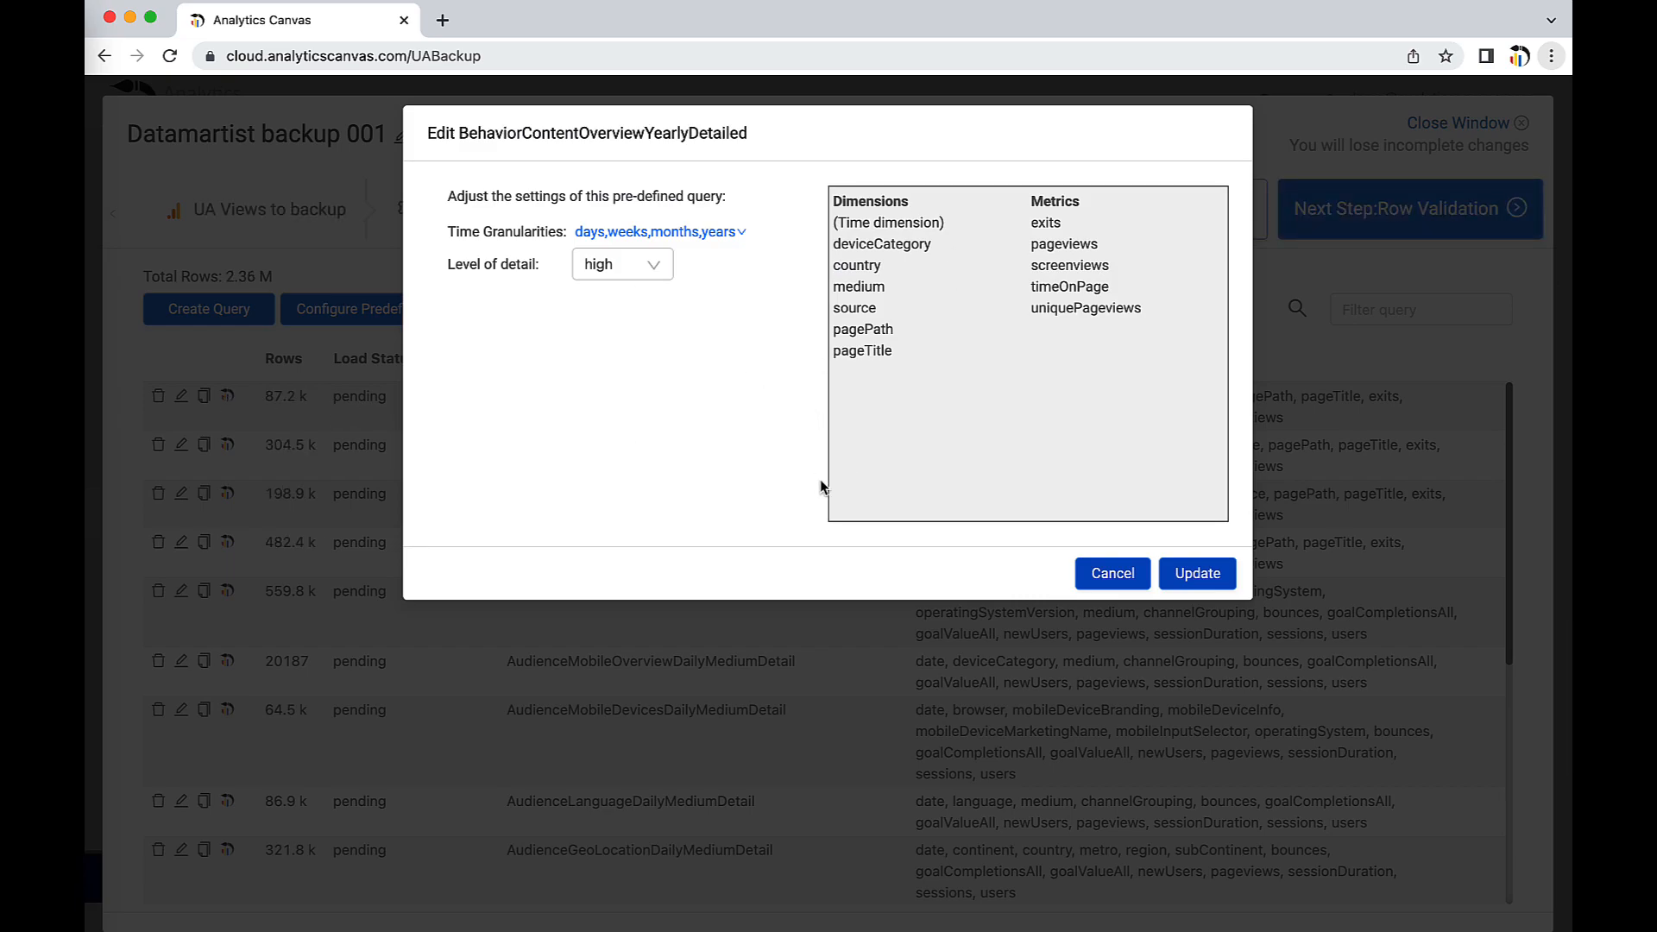
left_click(1115, 580)
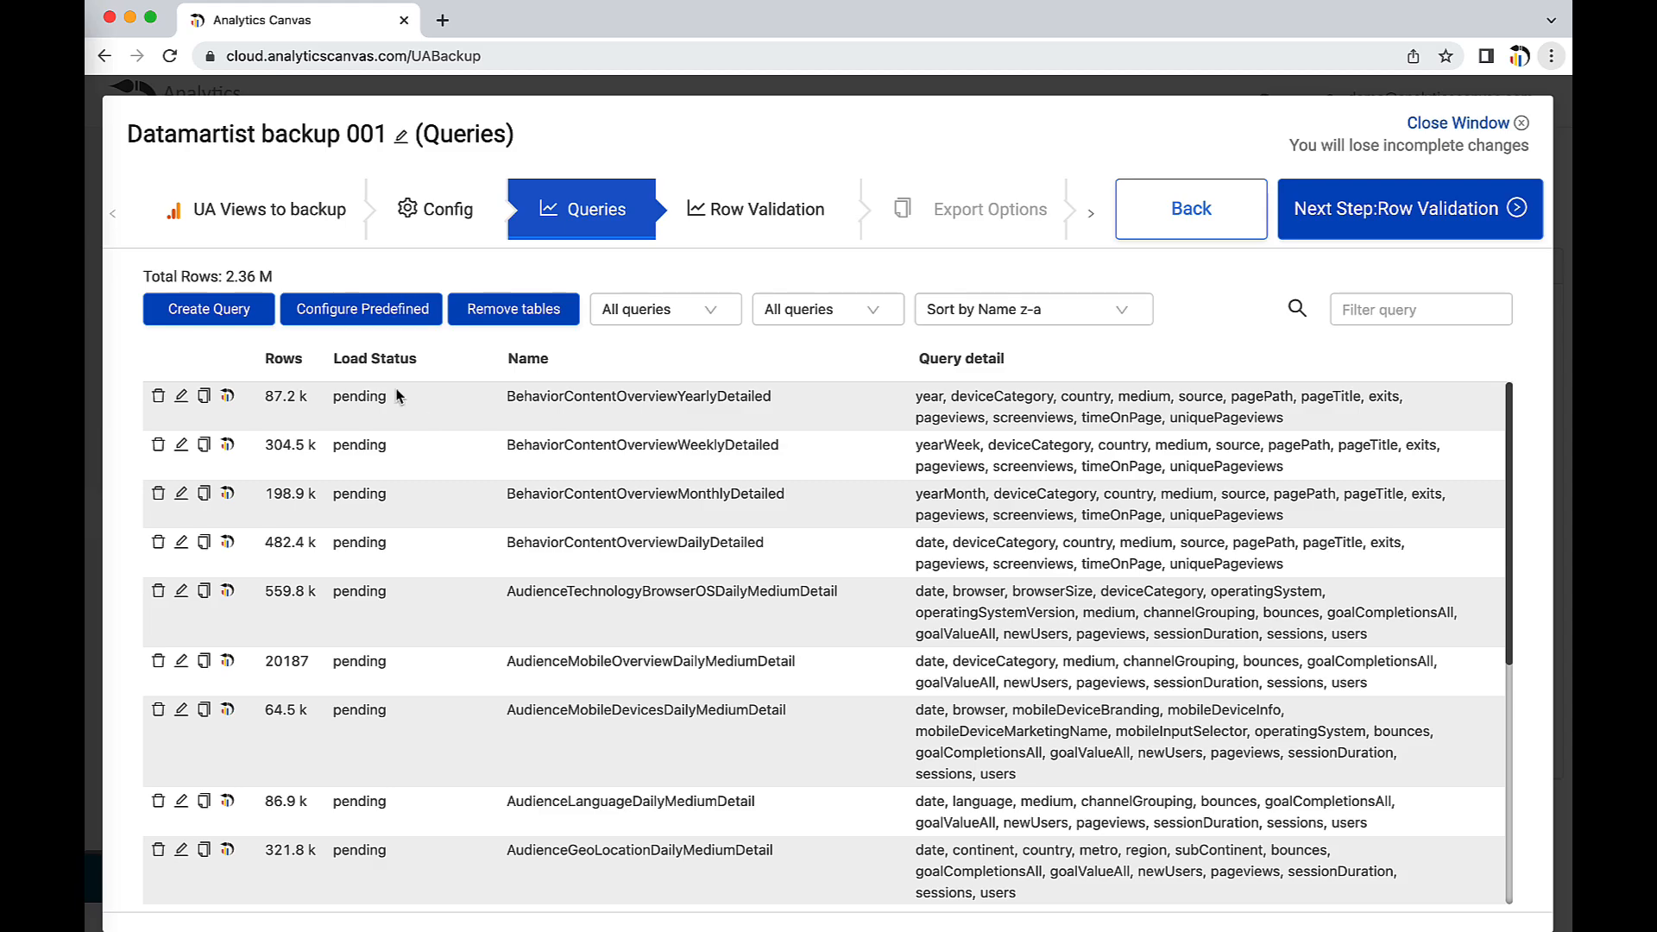
In the predefined query configuration, set the detail level of AudienceTechnologyBrowserOS, AudienceMobileOverview and AudienceMobileDevices to high
left_click(365, 318)
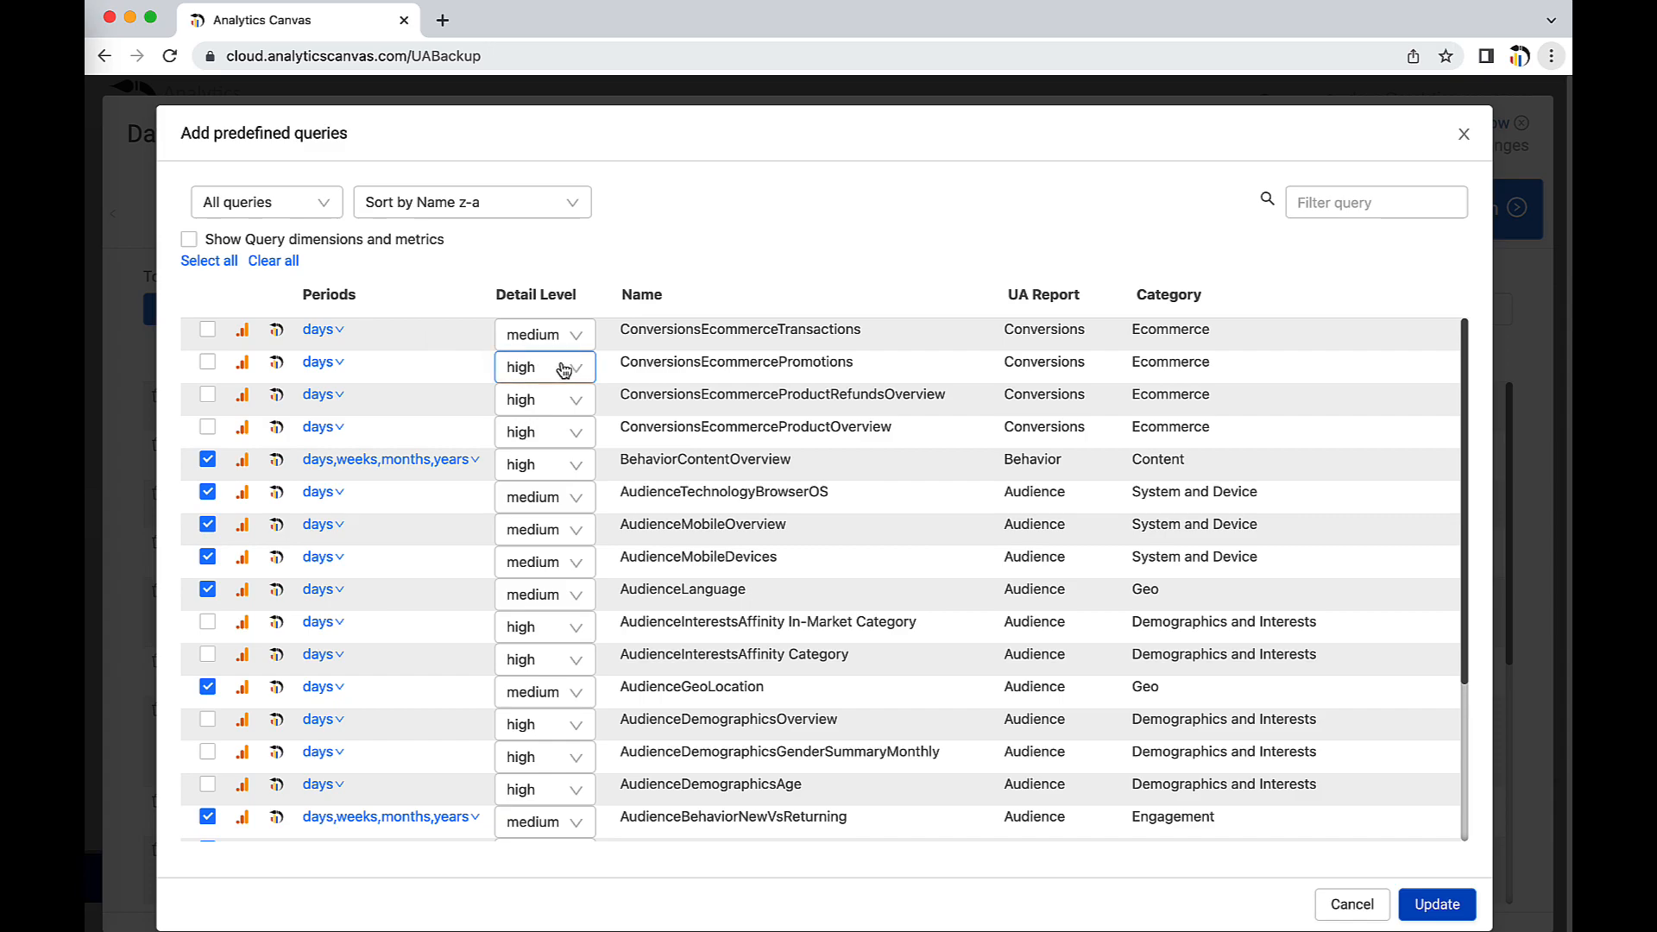
left_click(535, 497)
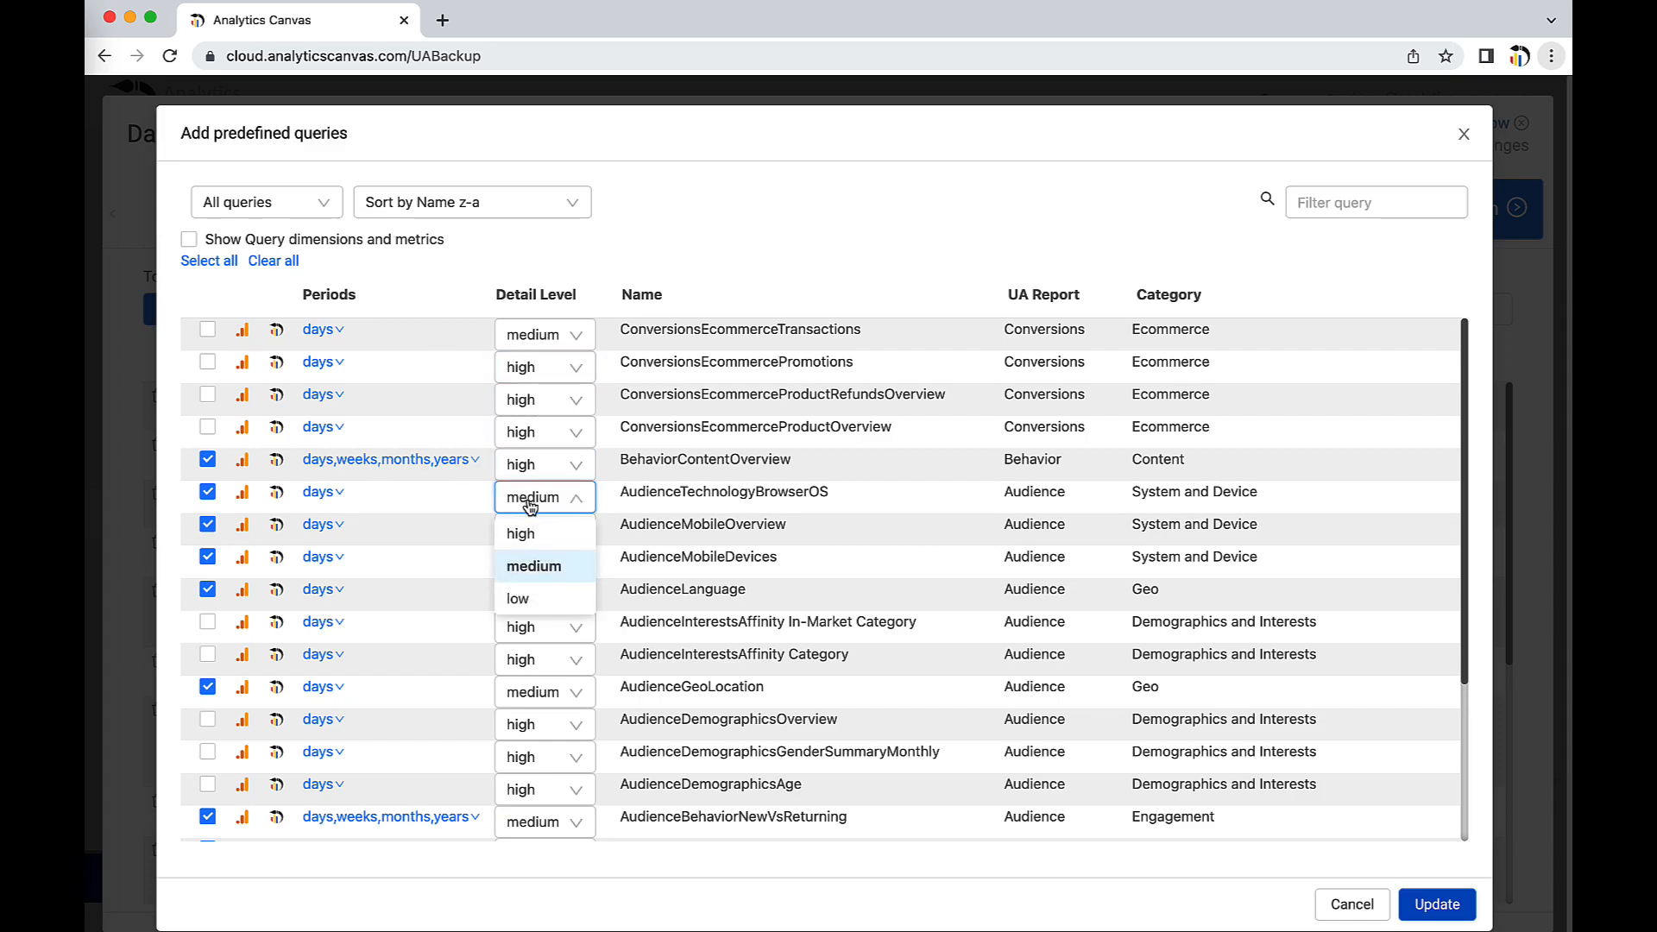
left_click(535, 538)
left_click(532, 541)
left_click(523, 569)
left_click(525, 568)
left_click(522, 596)
Add weeks, months and years to the AudienceMobileOverview query's periods alongside days
left_click(324, 551)
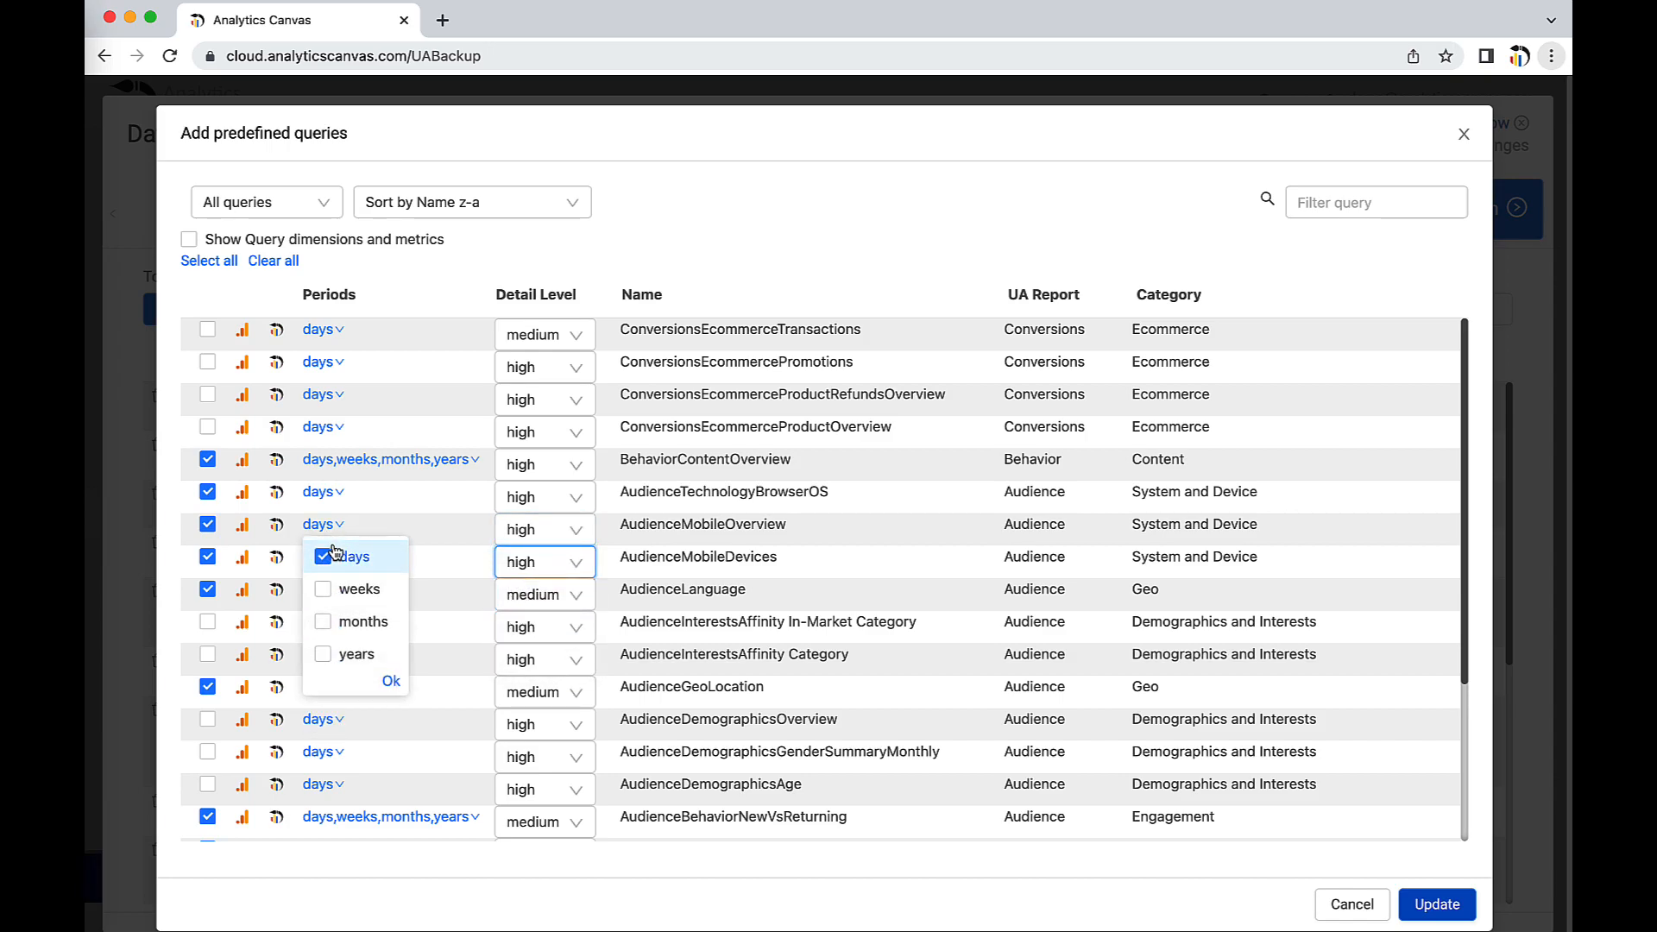
left_click(323, 590)
left_click(327, 624)
left_click(325, 655)
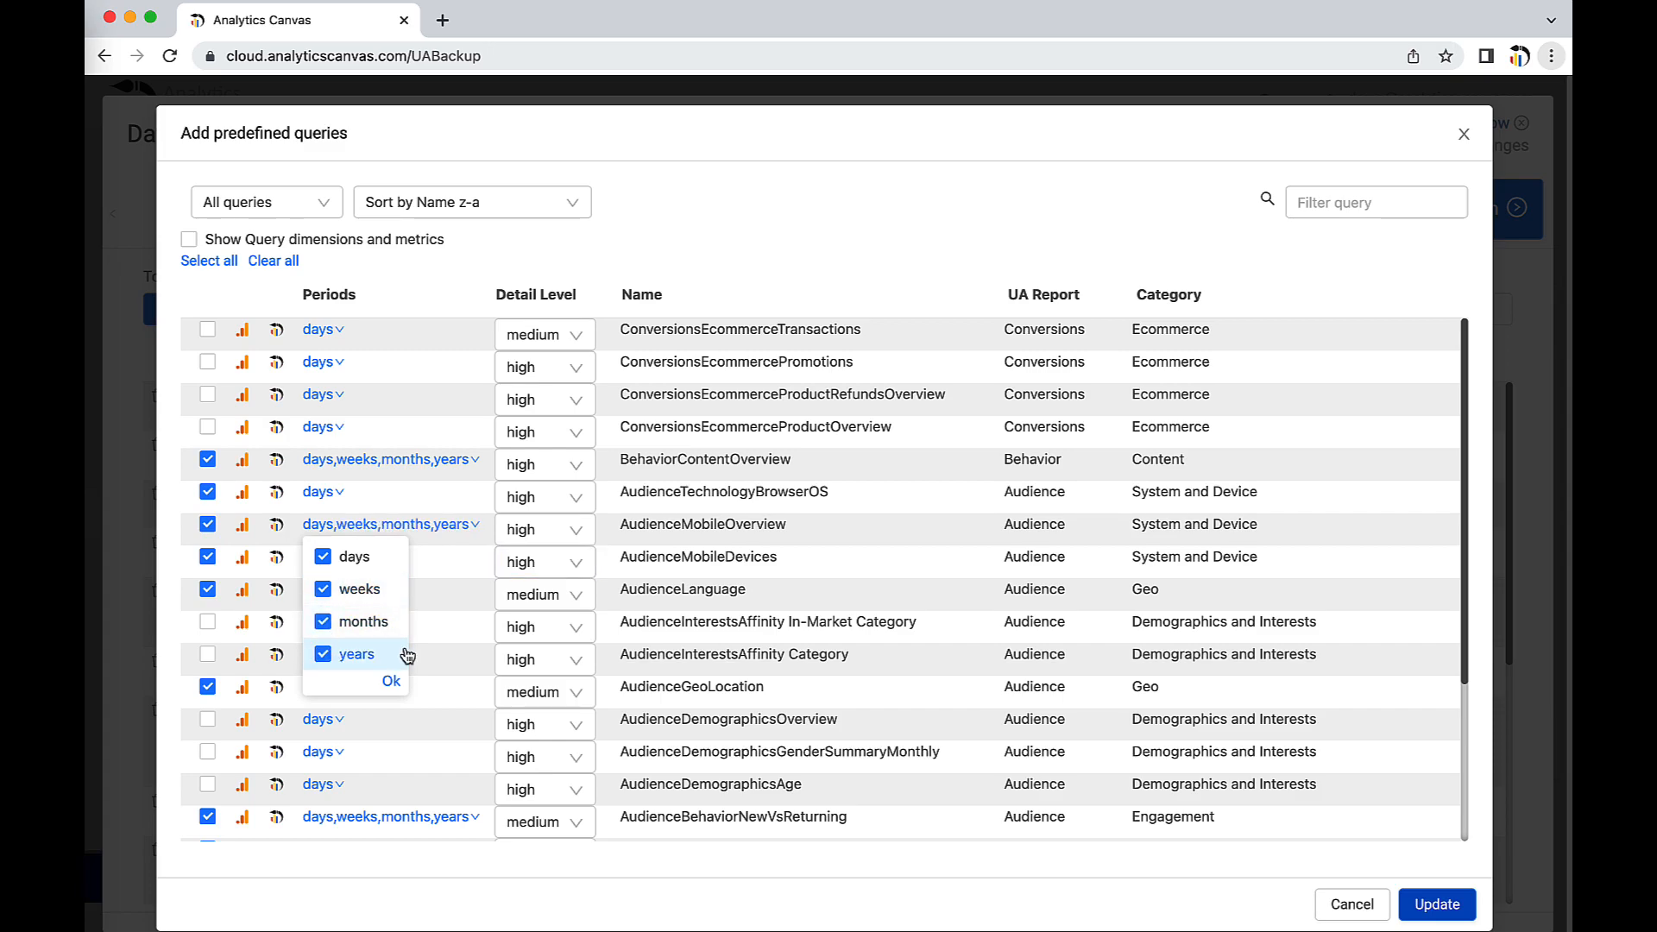
left_click(391, 681)
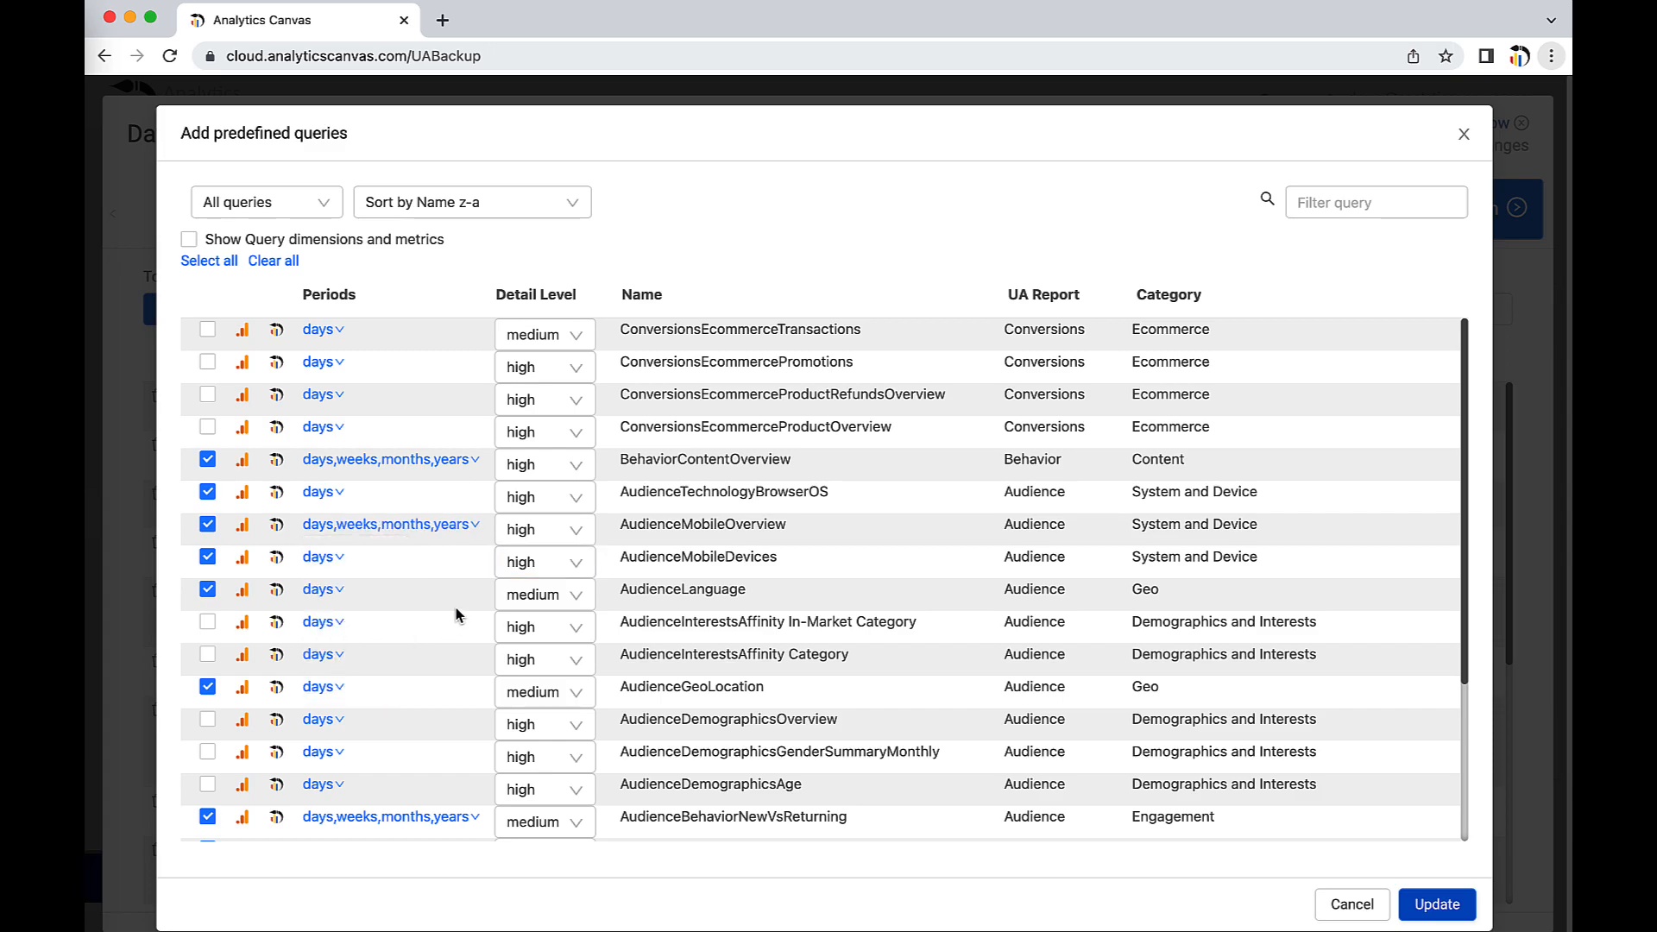
Show the query dimensions and metrics, set ConversionsEcommerceTransactions to high detail, and update the predefined queries
left_click(190, 240)
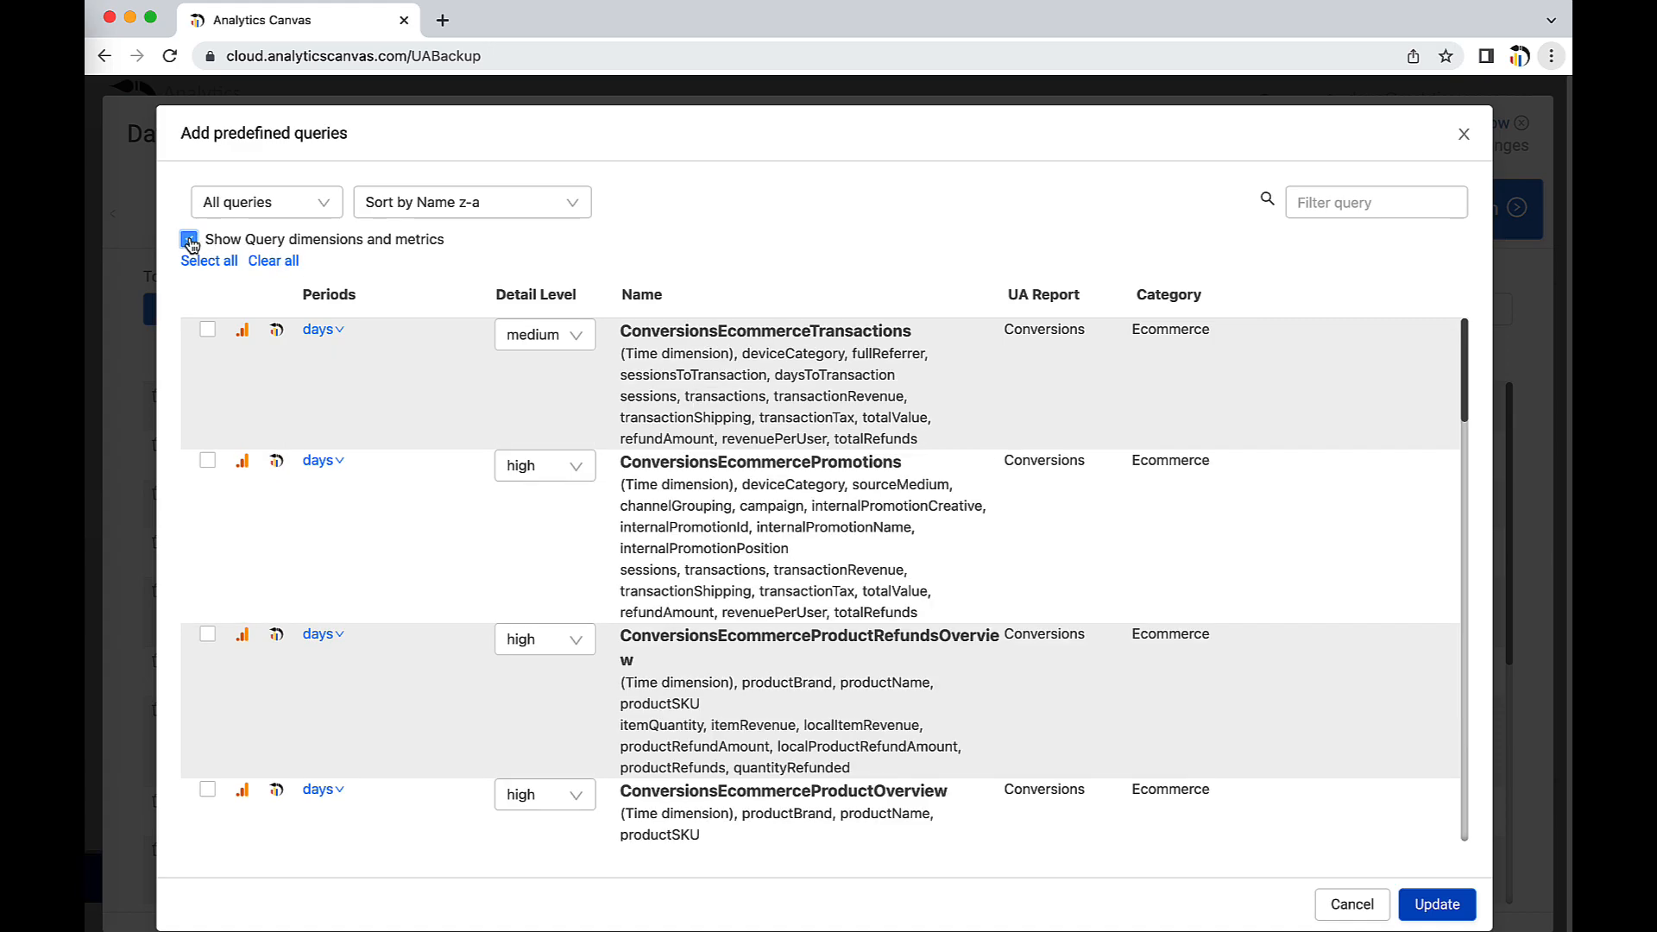
left_click(558, 345)
left_click(542, 368)
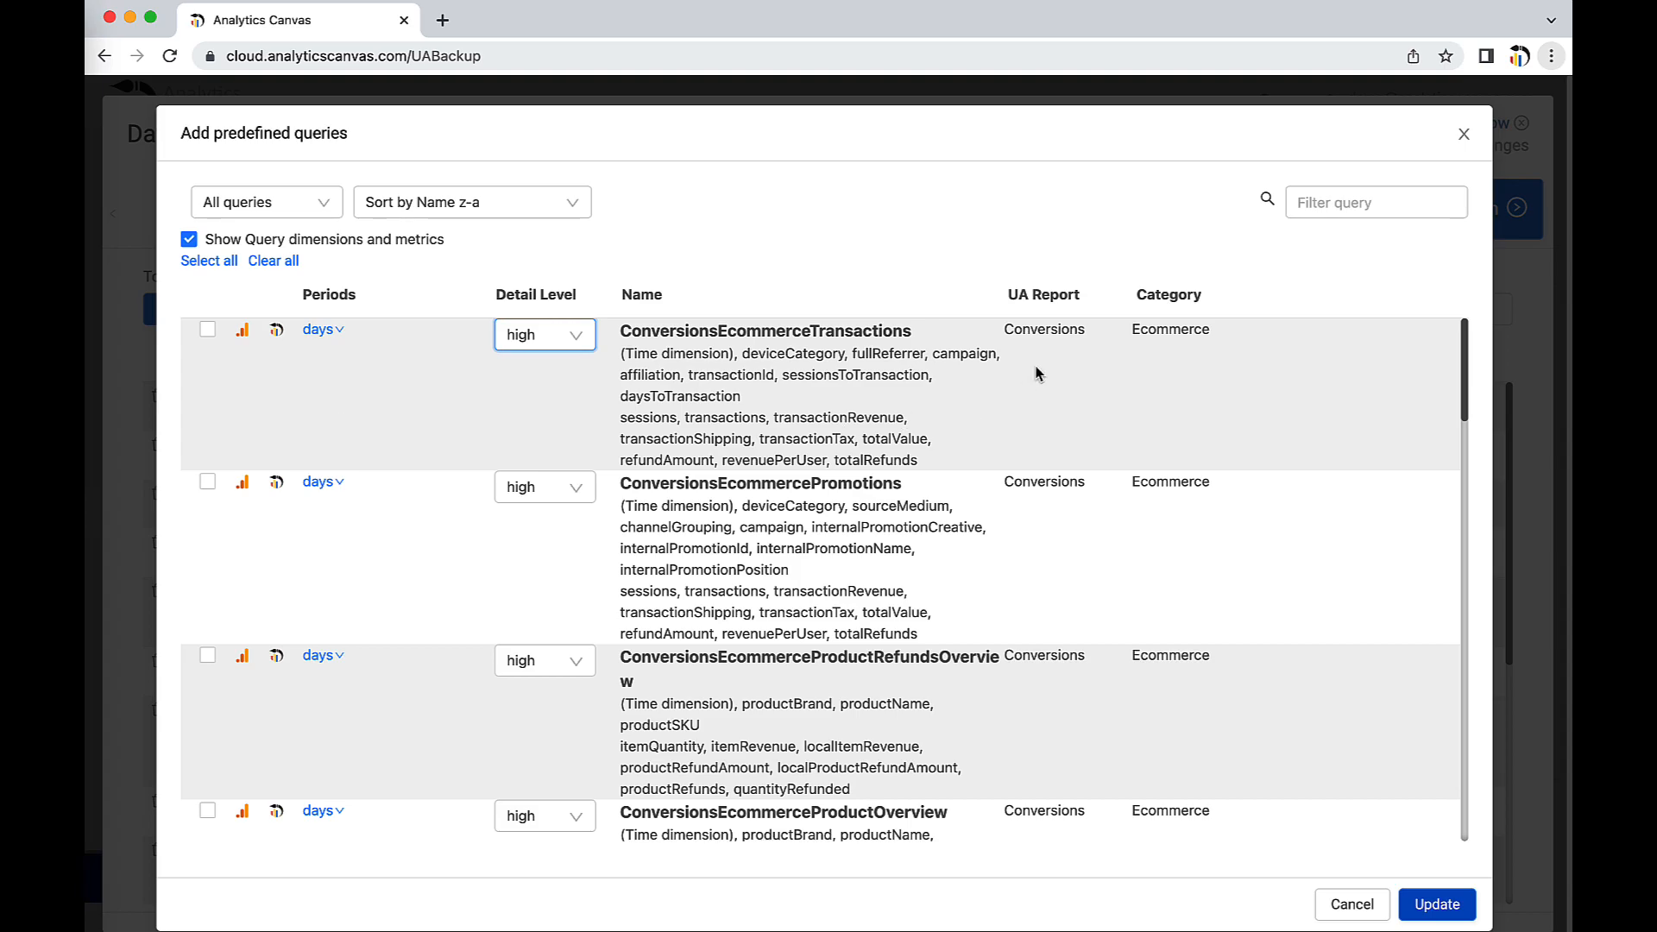
double_click(1141, 329)
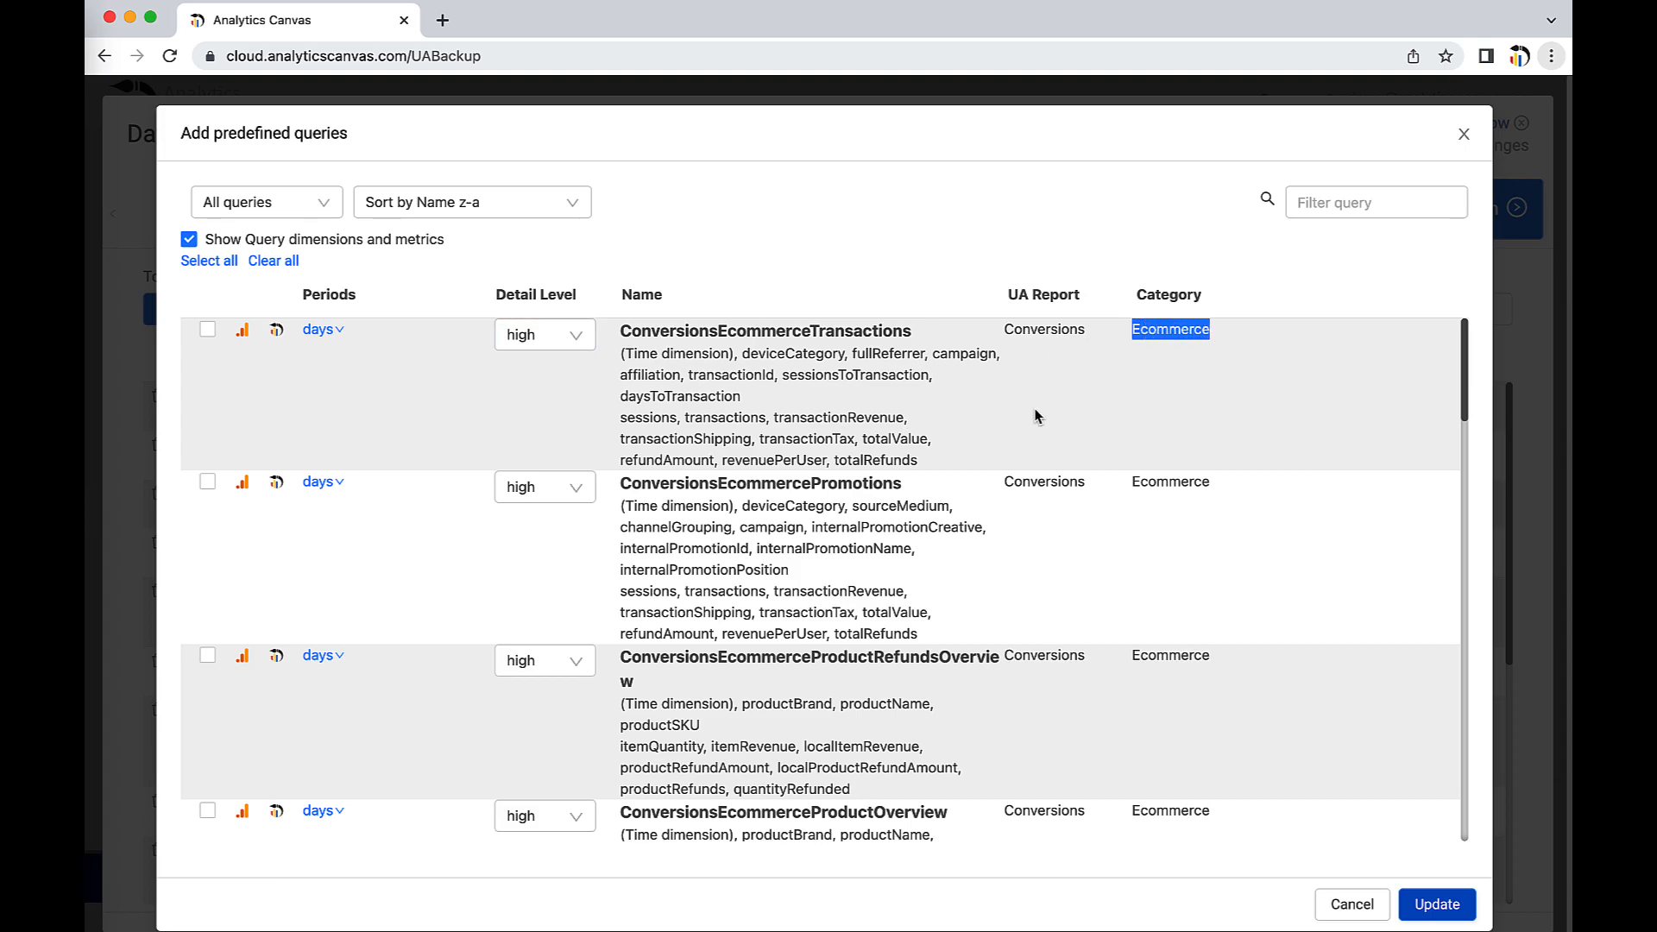
left_click(547, 434)
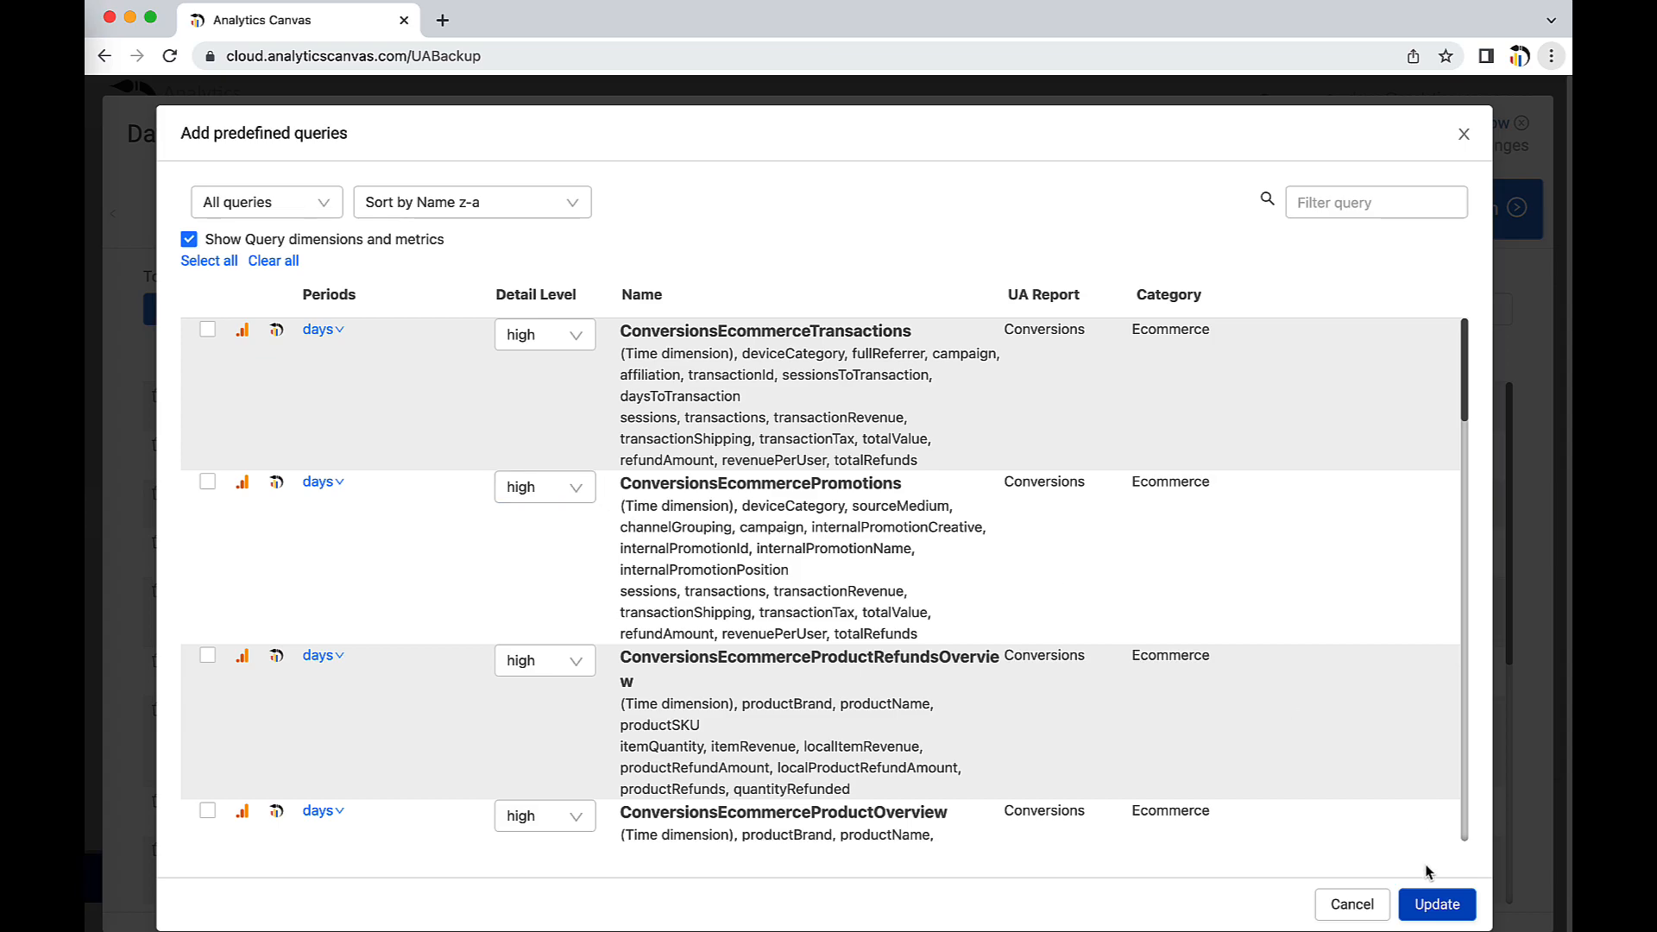
left_click(1432, 902)
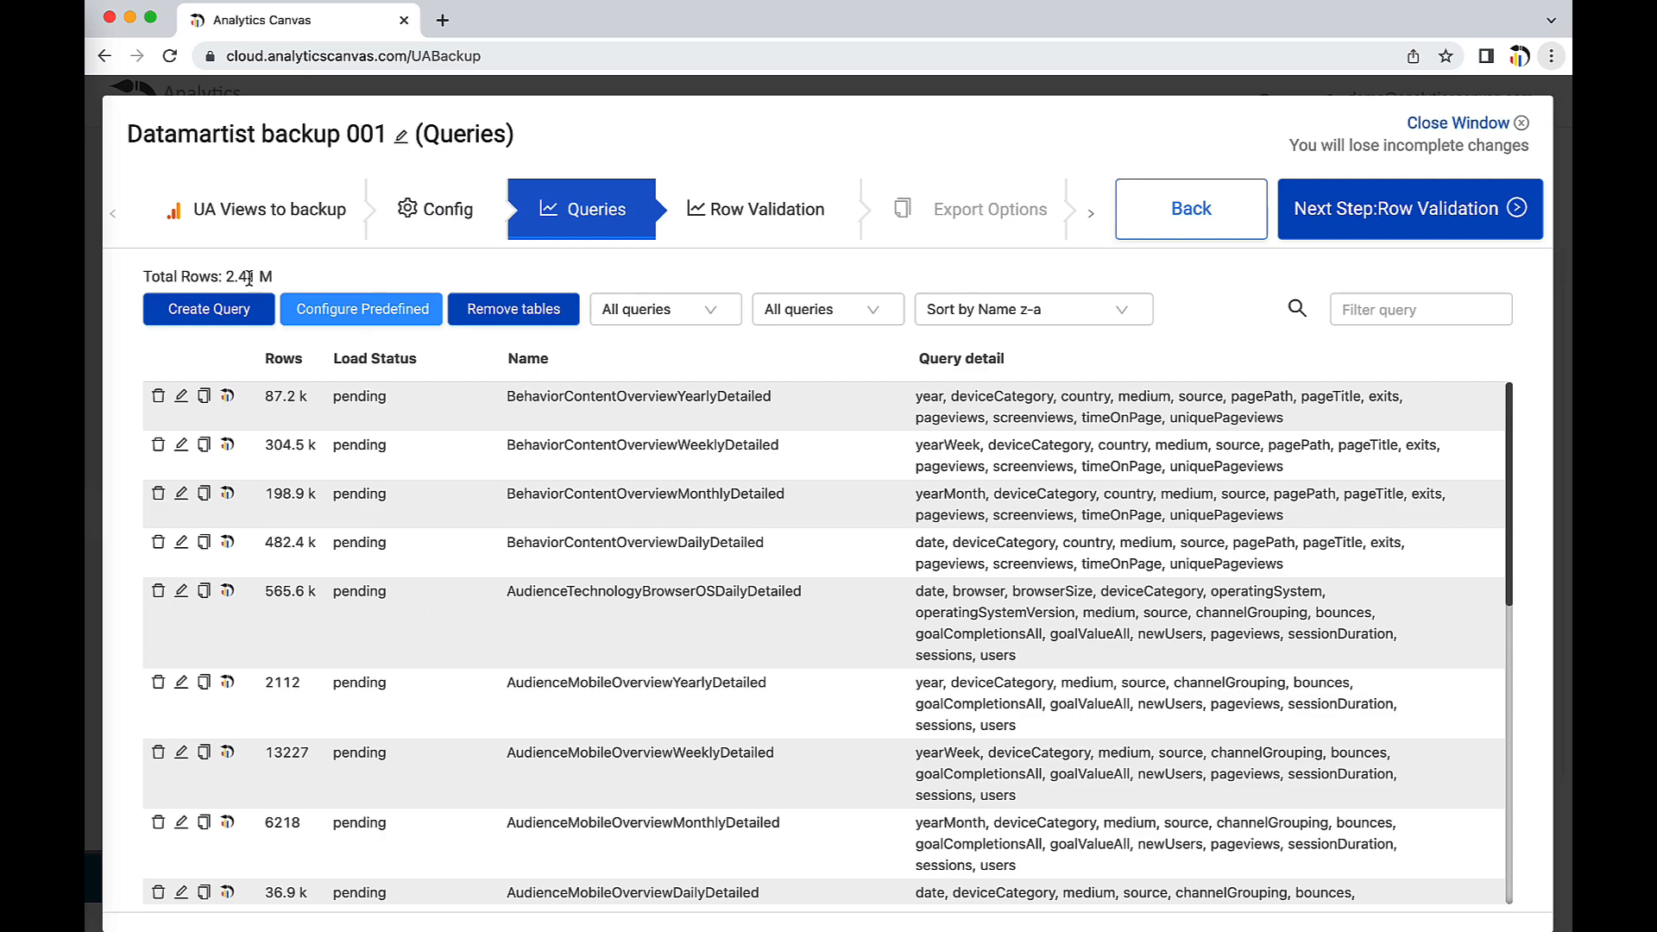
Check the total row estimate and view the query list grouped by category, by detail level and by UA report group
left_click_drag(223, 276, 393, 323)
left_click(501, 499)
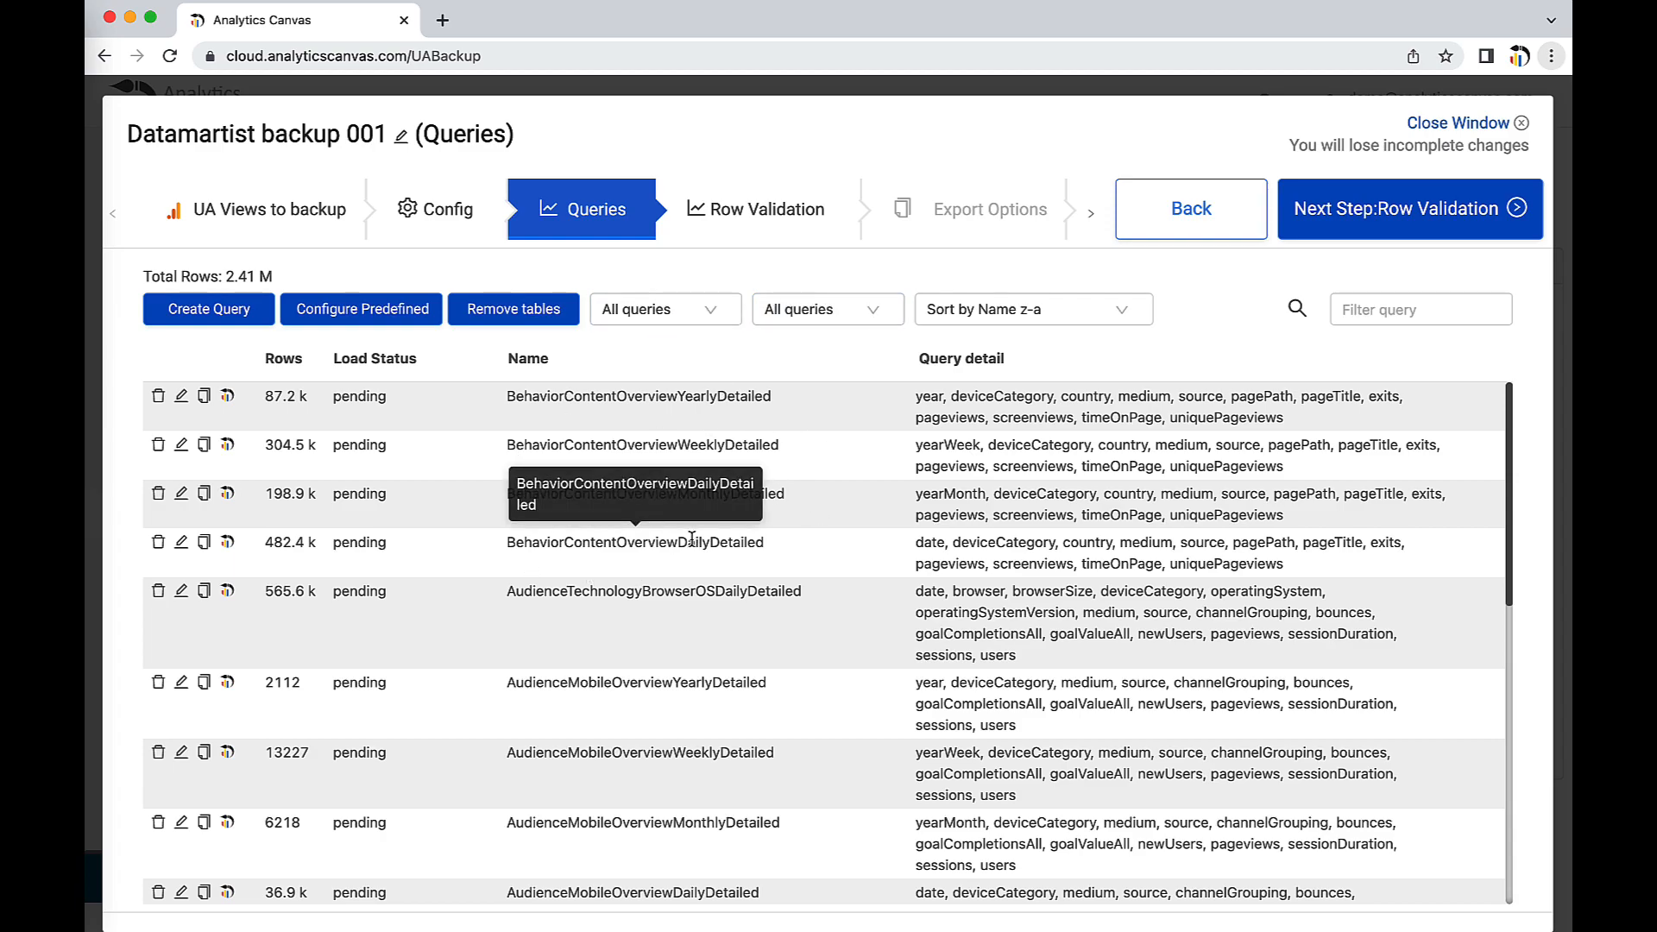
left_click(709, 310)
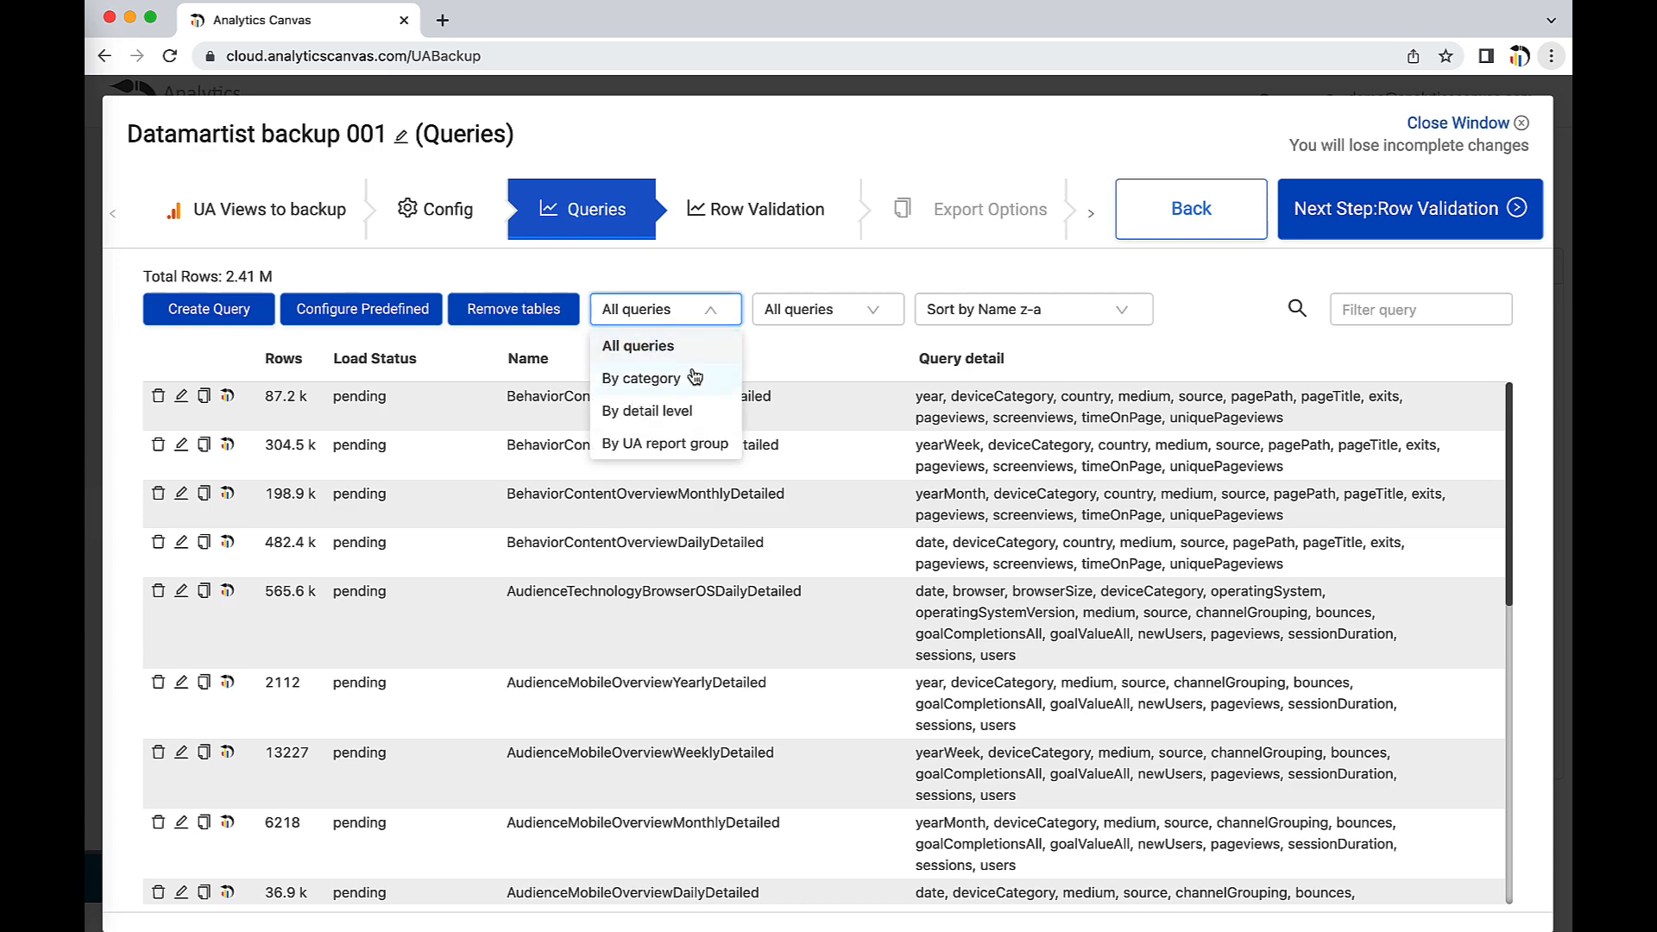
left_click(694, 377)
left_click(706, 309)
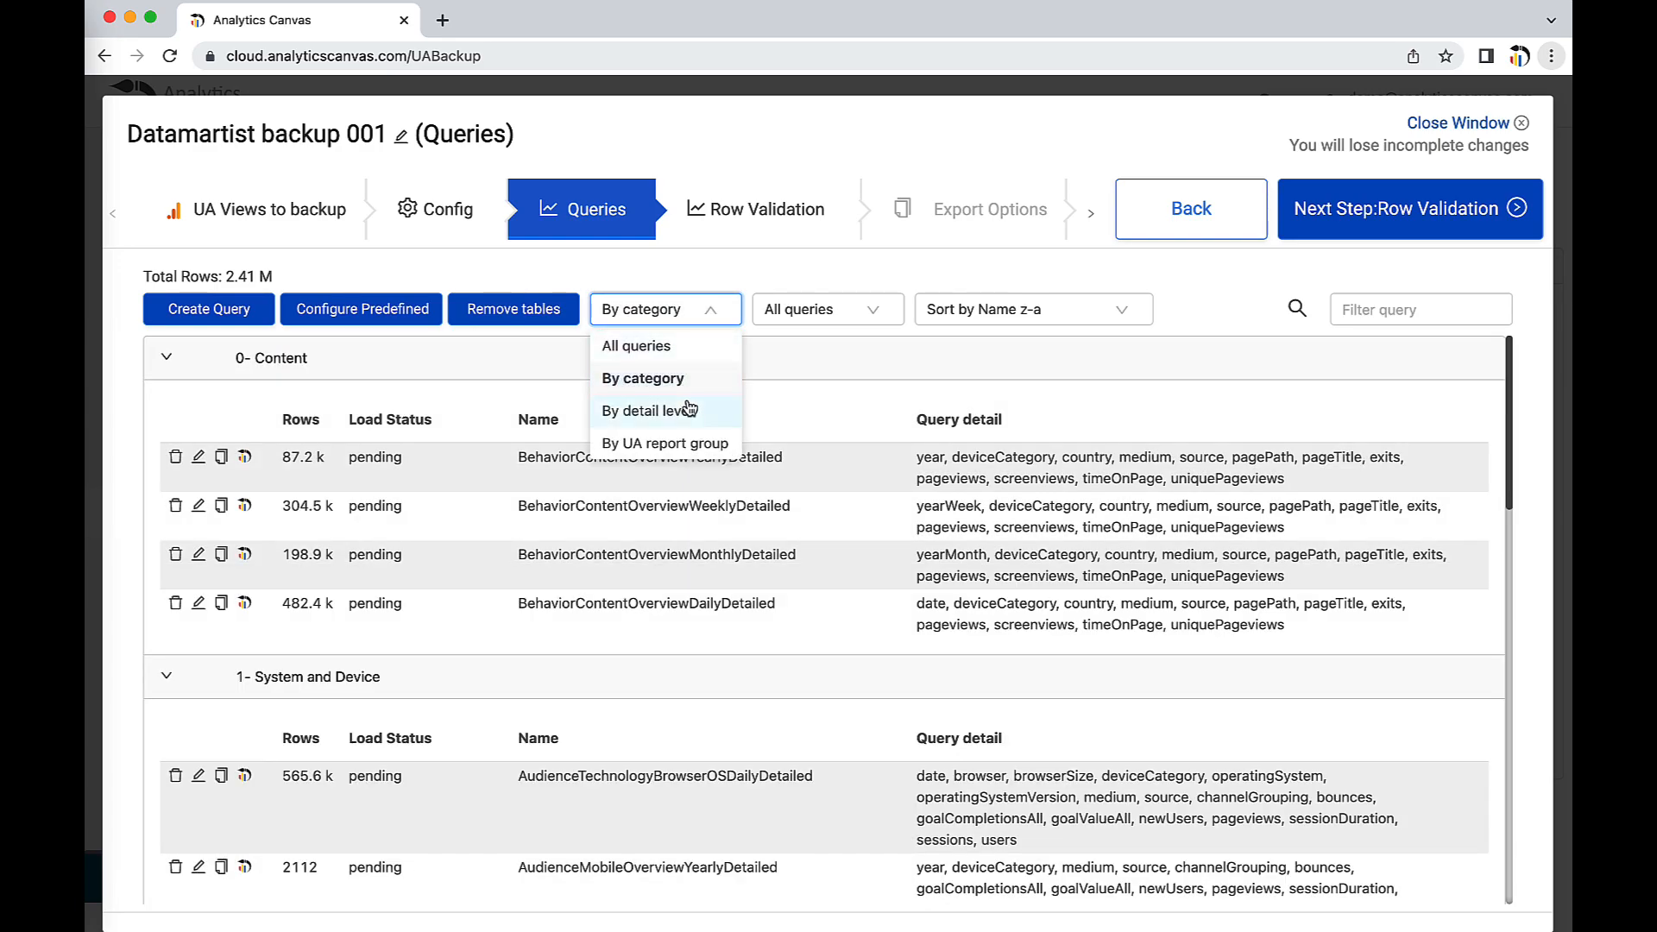
left_click(689, 410)
left_click(177, 356)
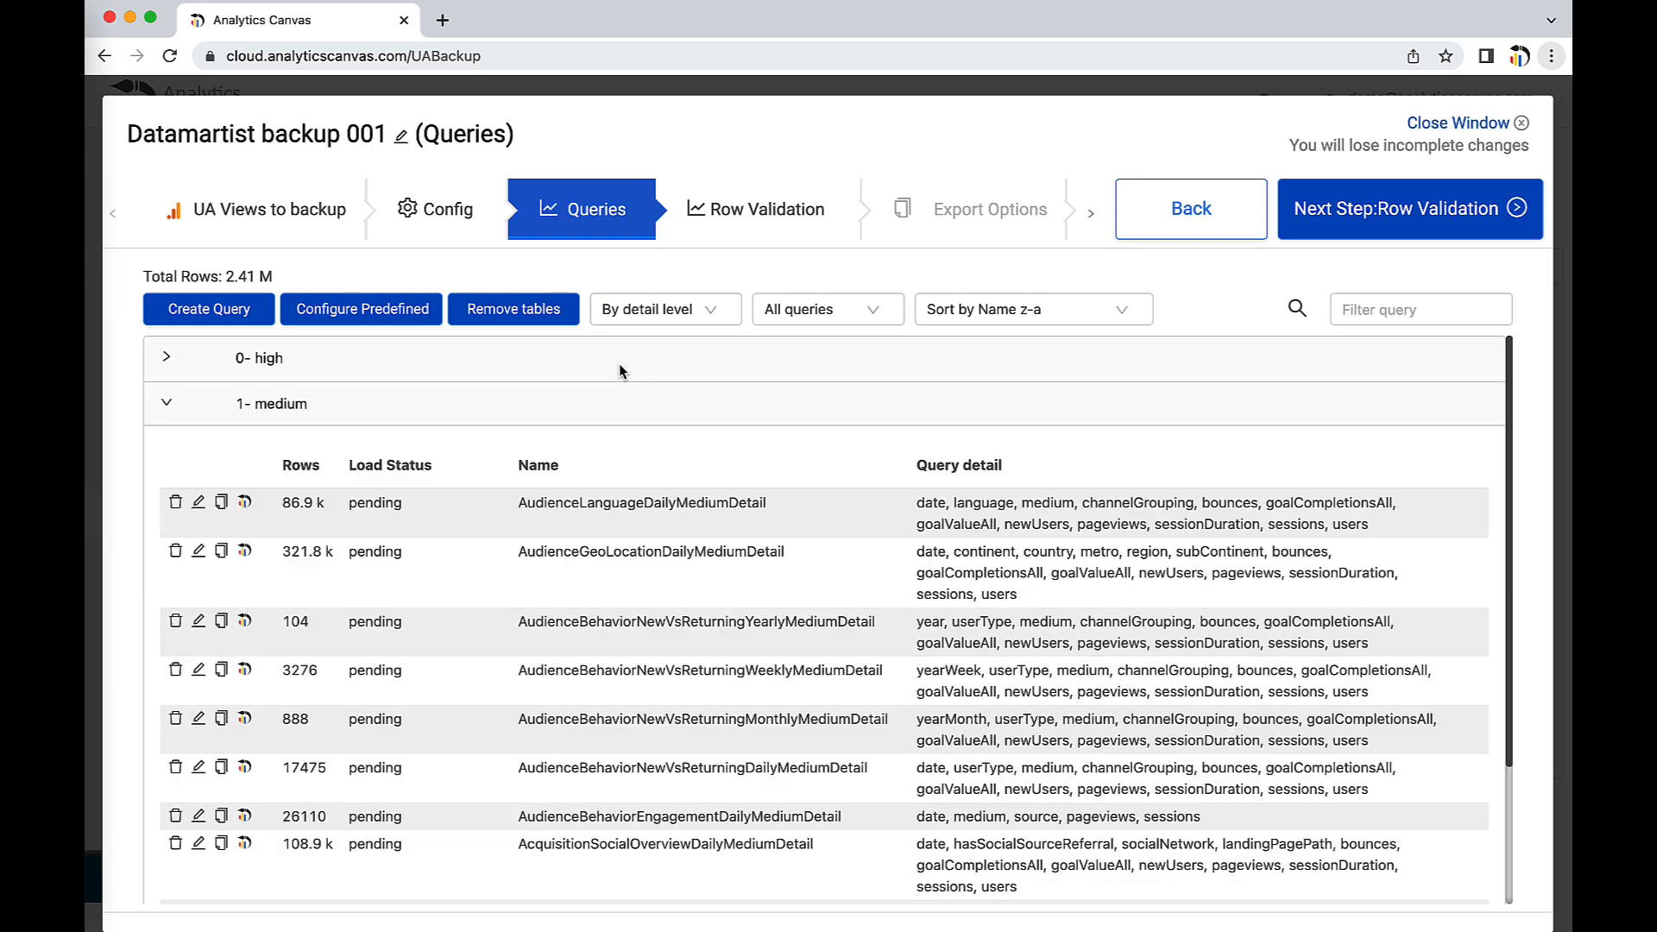
left_click(682, 317)
left_click(688, 440)
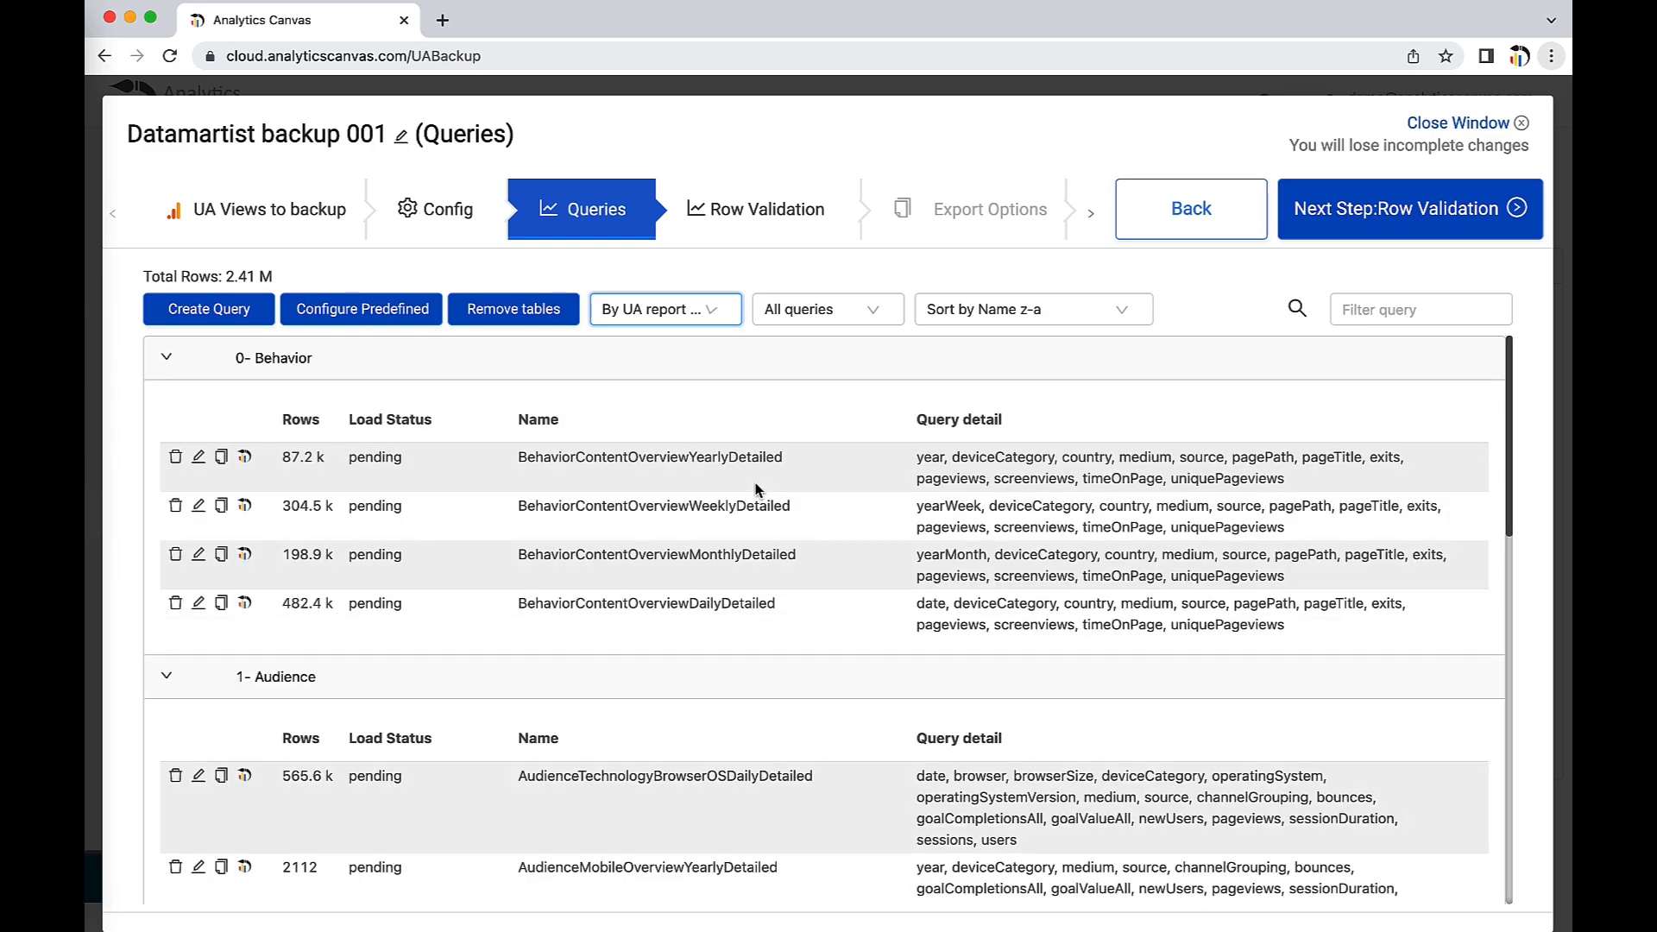
Restrict the query list to custom queries and switch it to pre-defined queries
left_click(895, 309)
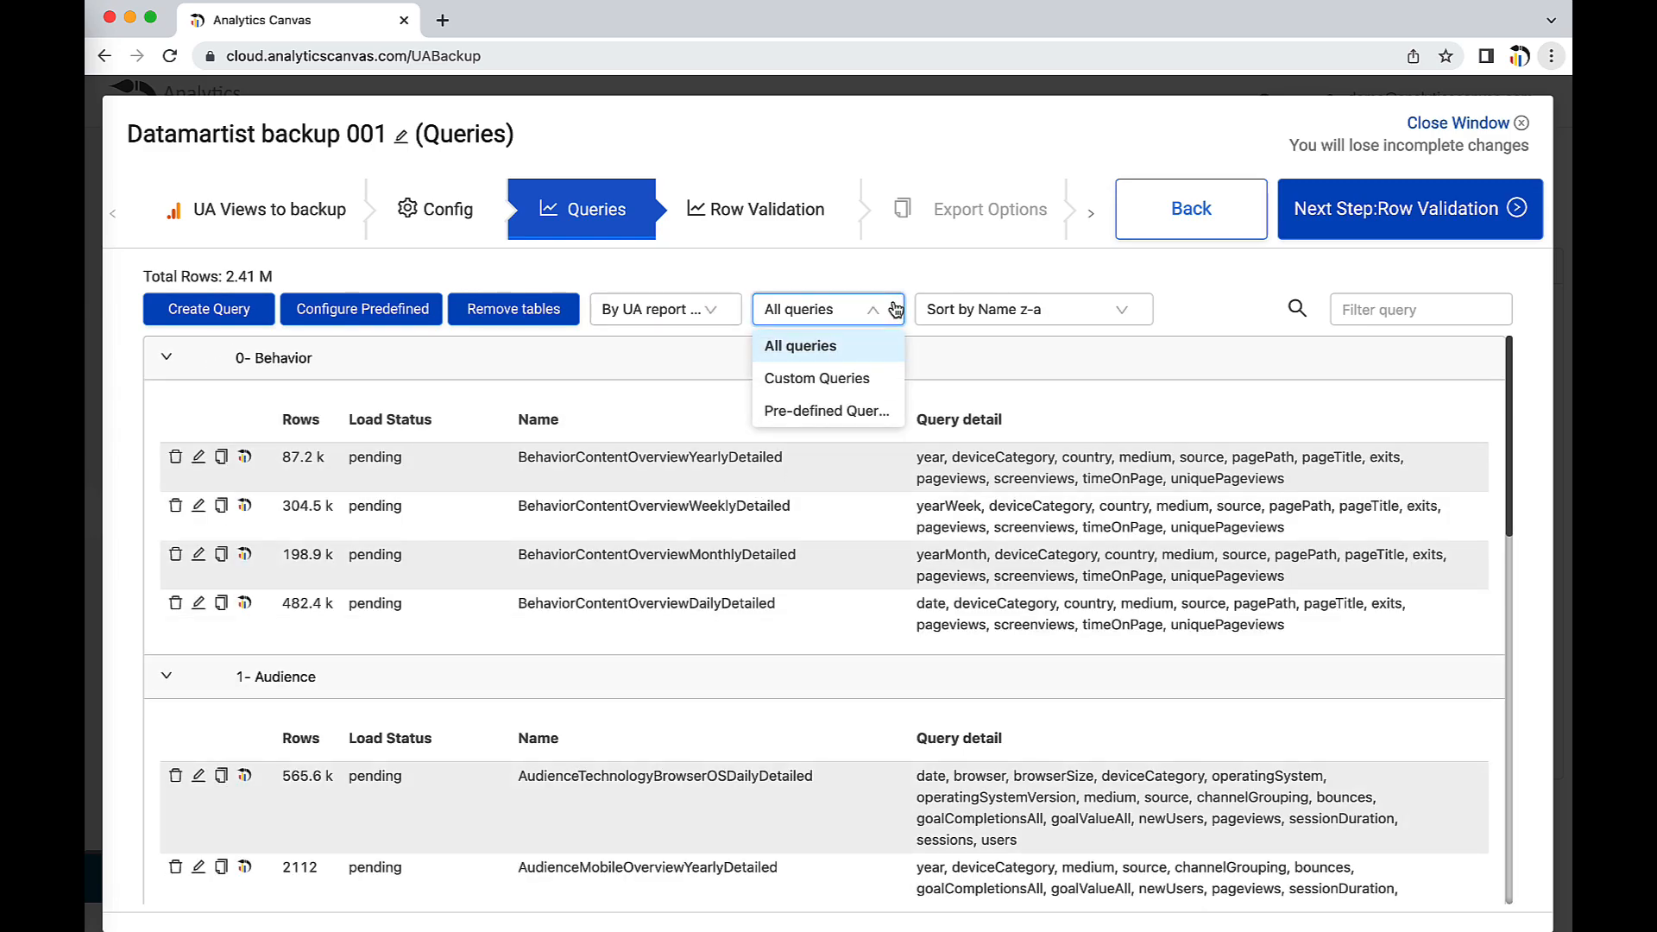
left_click(869, 380)
left_click(855, 311)
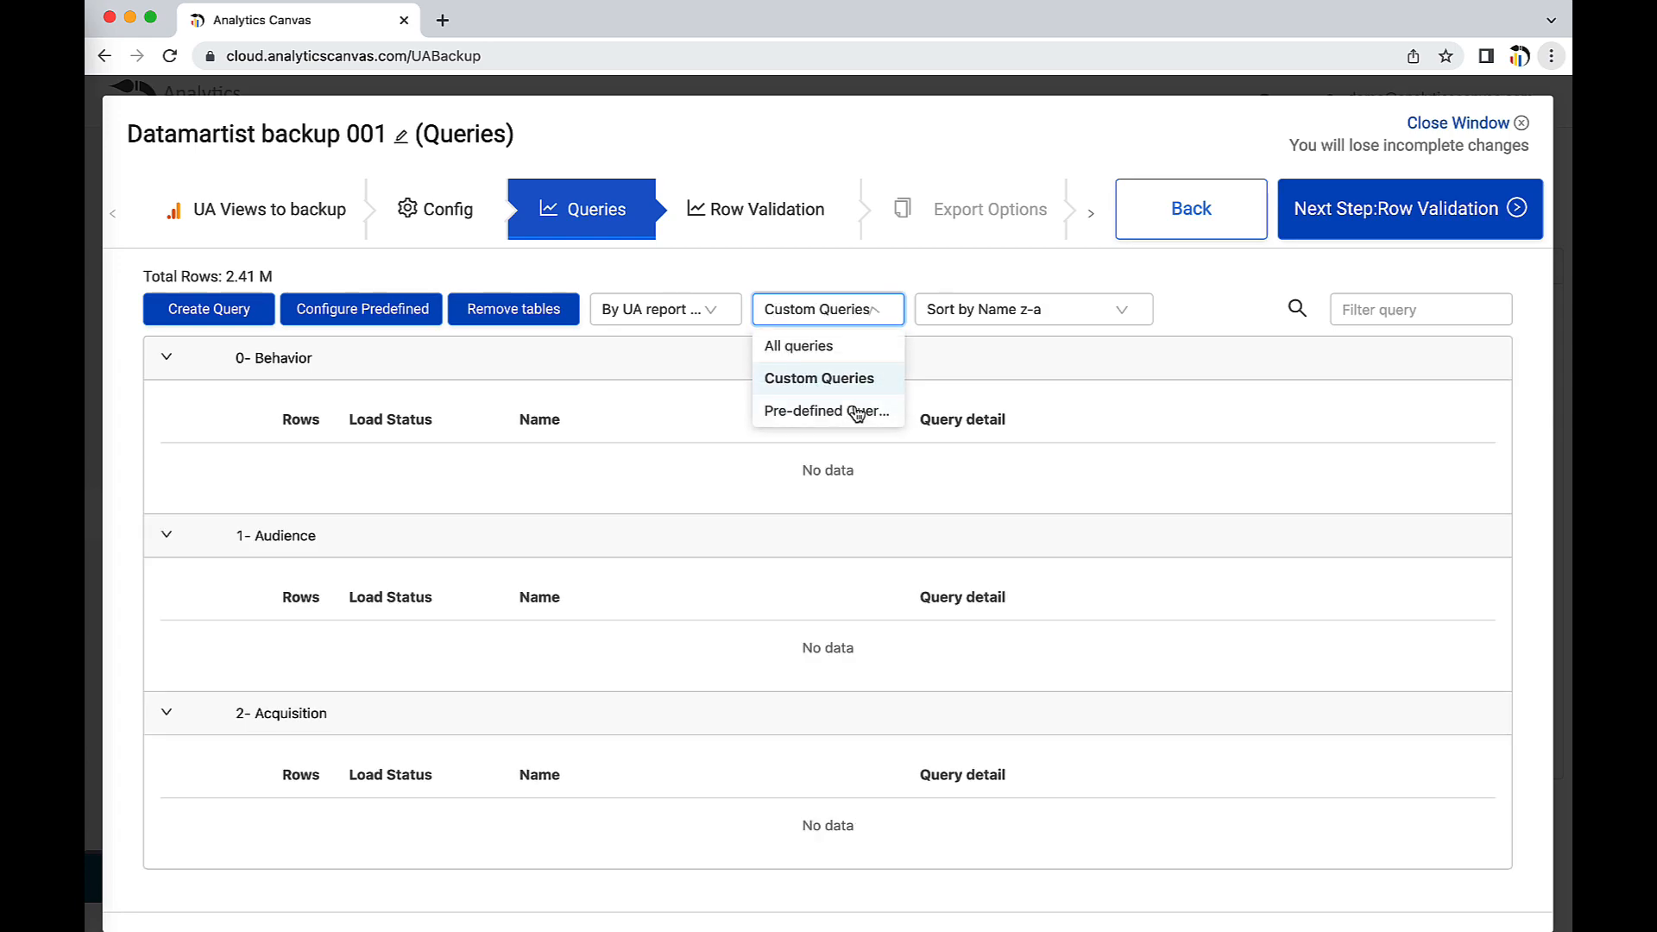
left_click(850, 411)
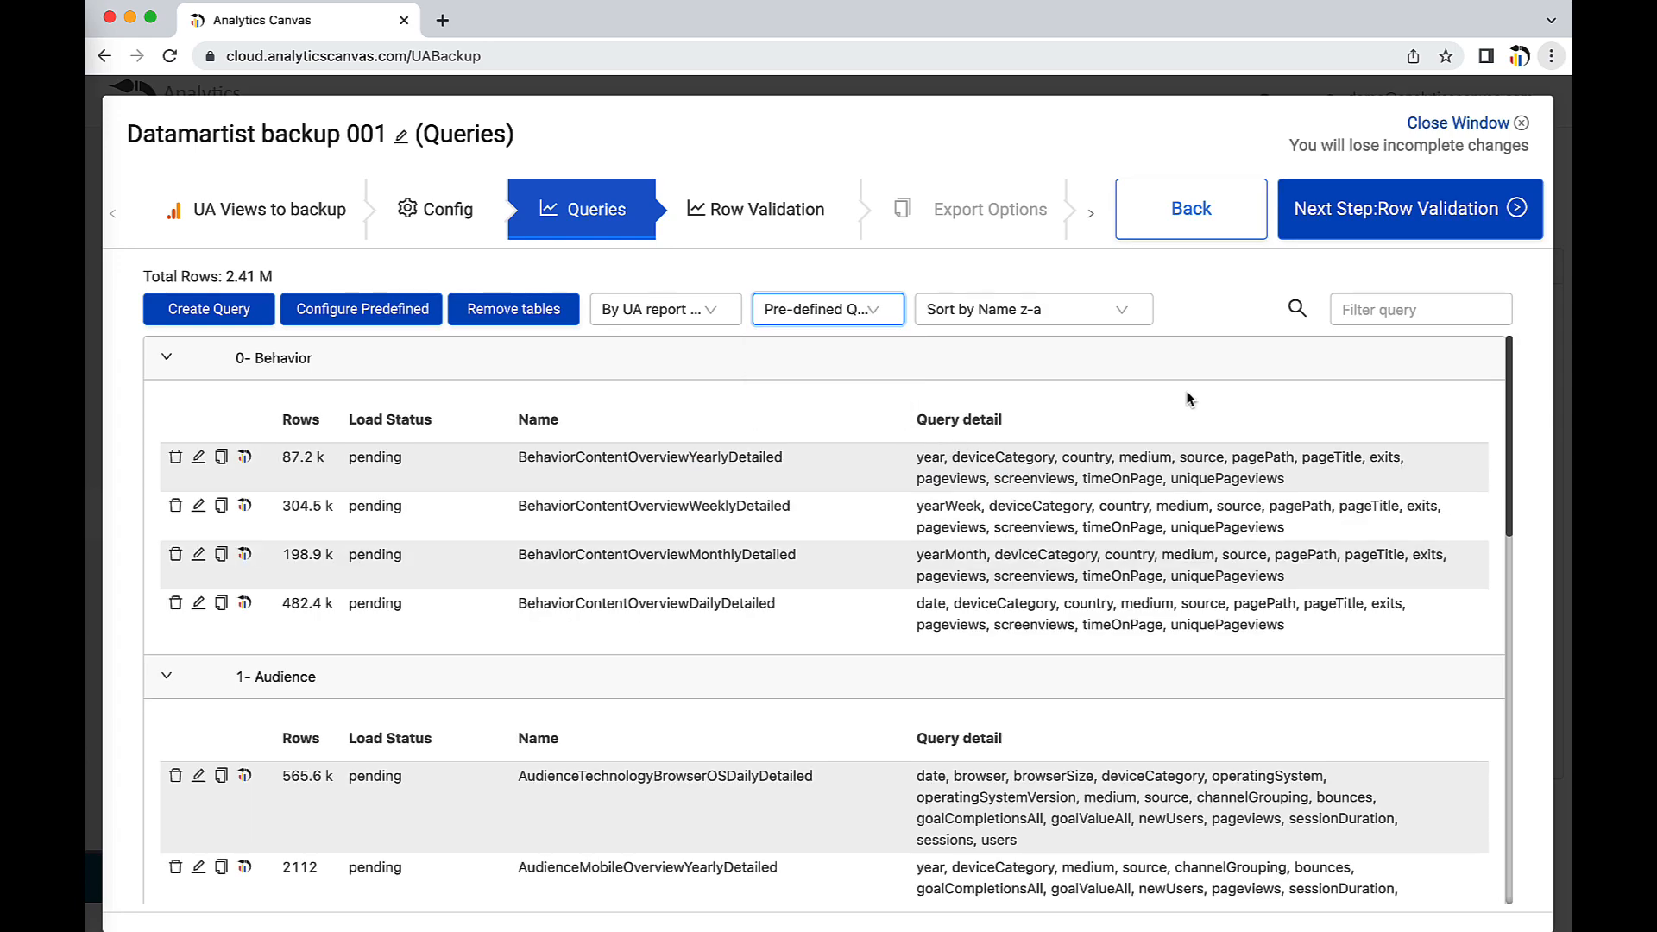
Filter the queries by "users", browse the matches, and continue to row validation
left_click(1400, 308)
type("uers")
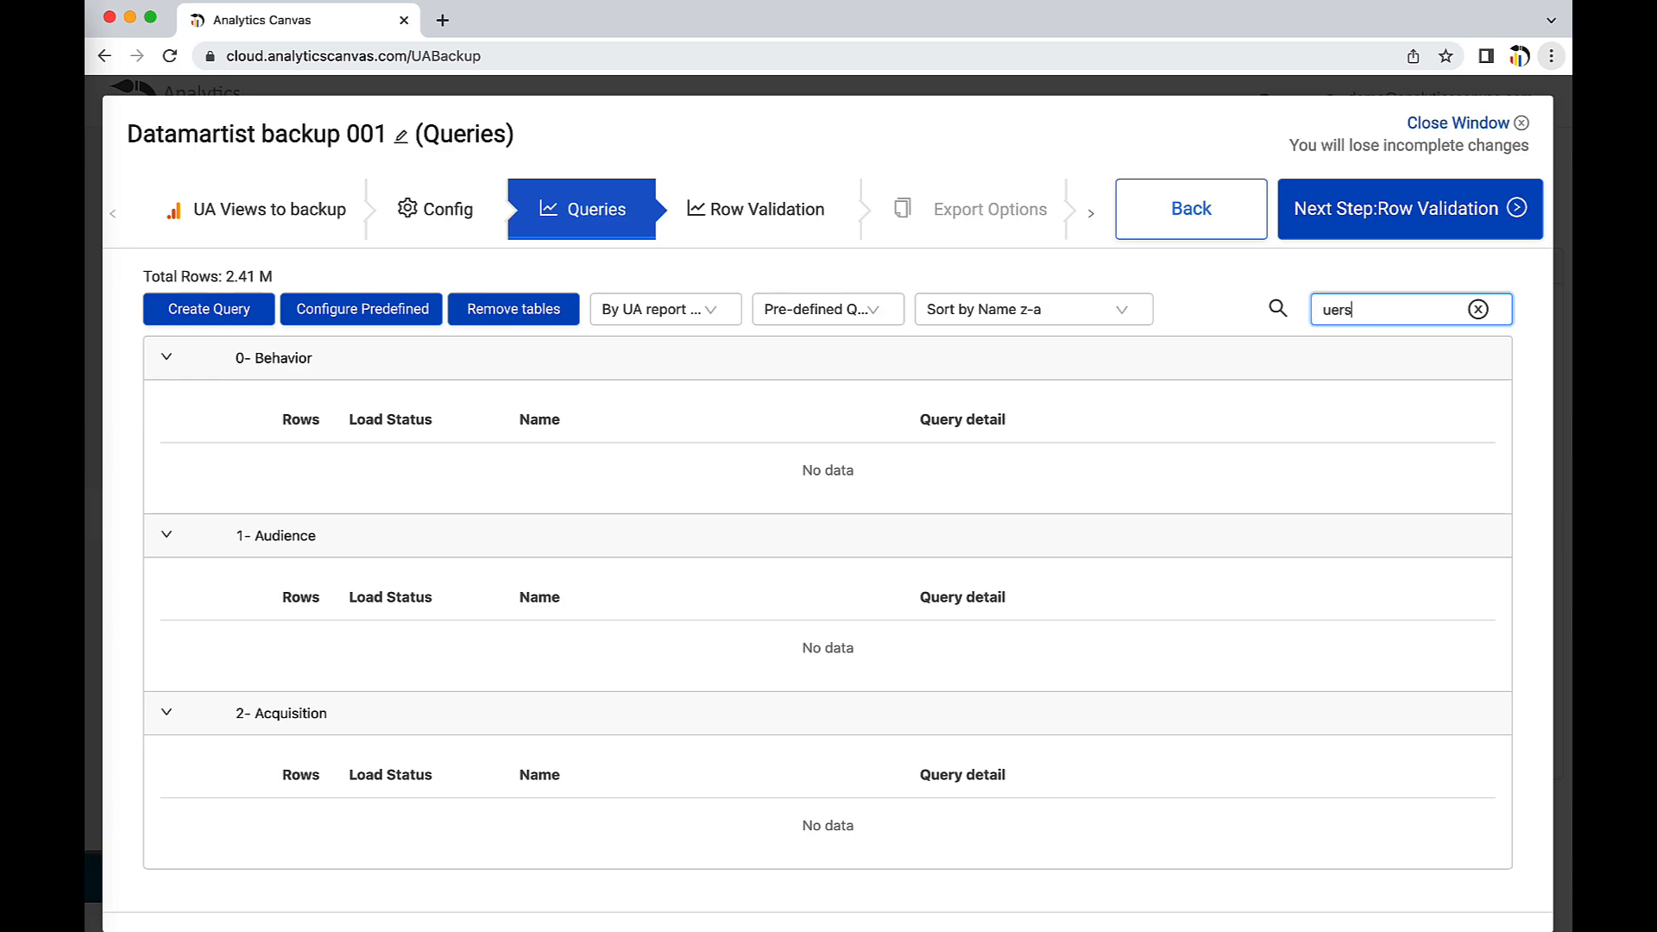
key("super+a")
type("users")
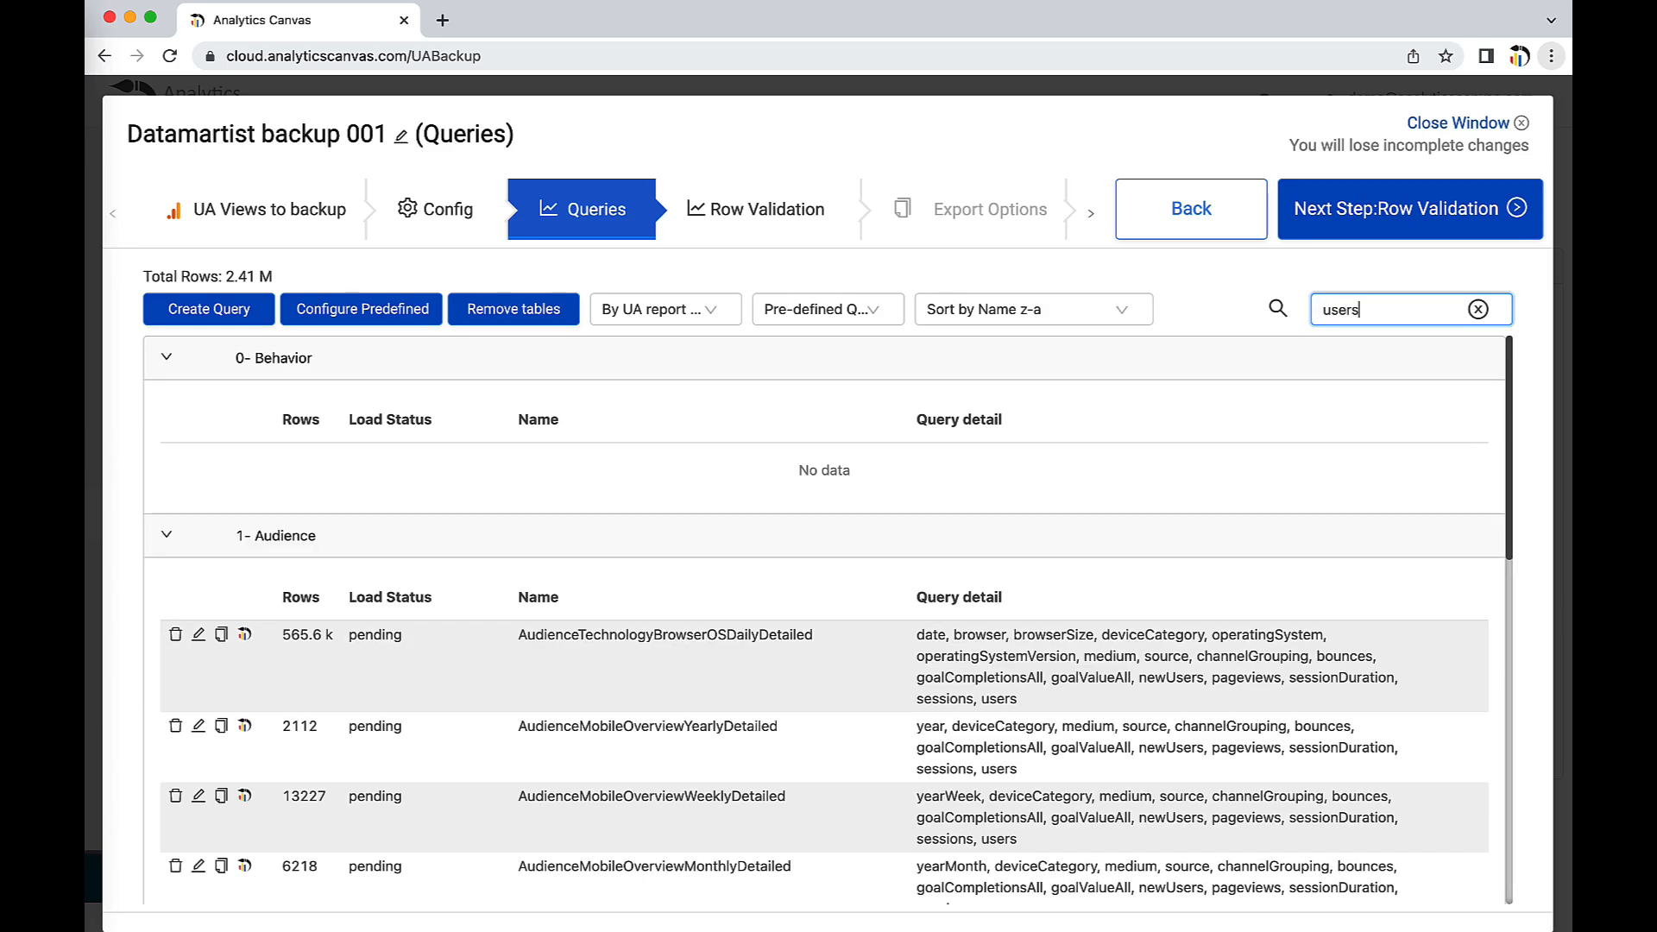
scroll(1513, 397, "down", 7)
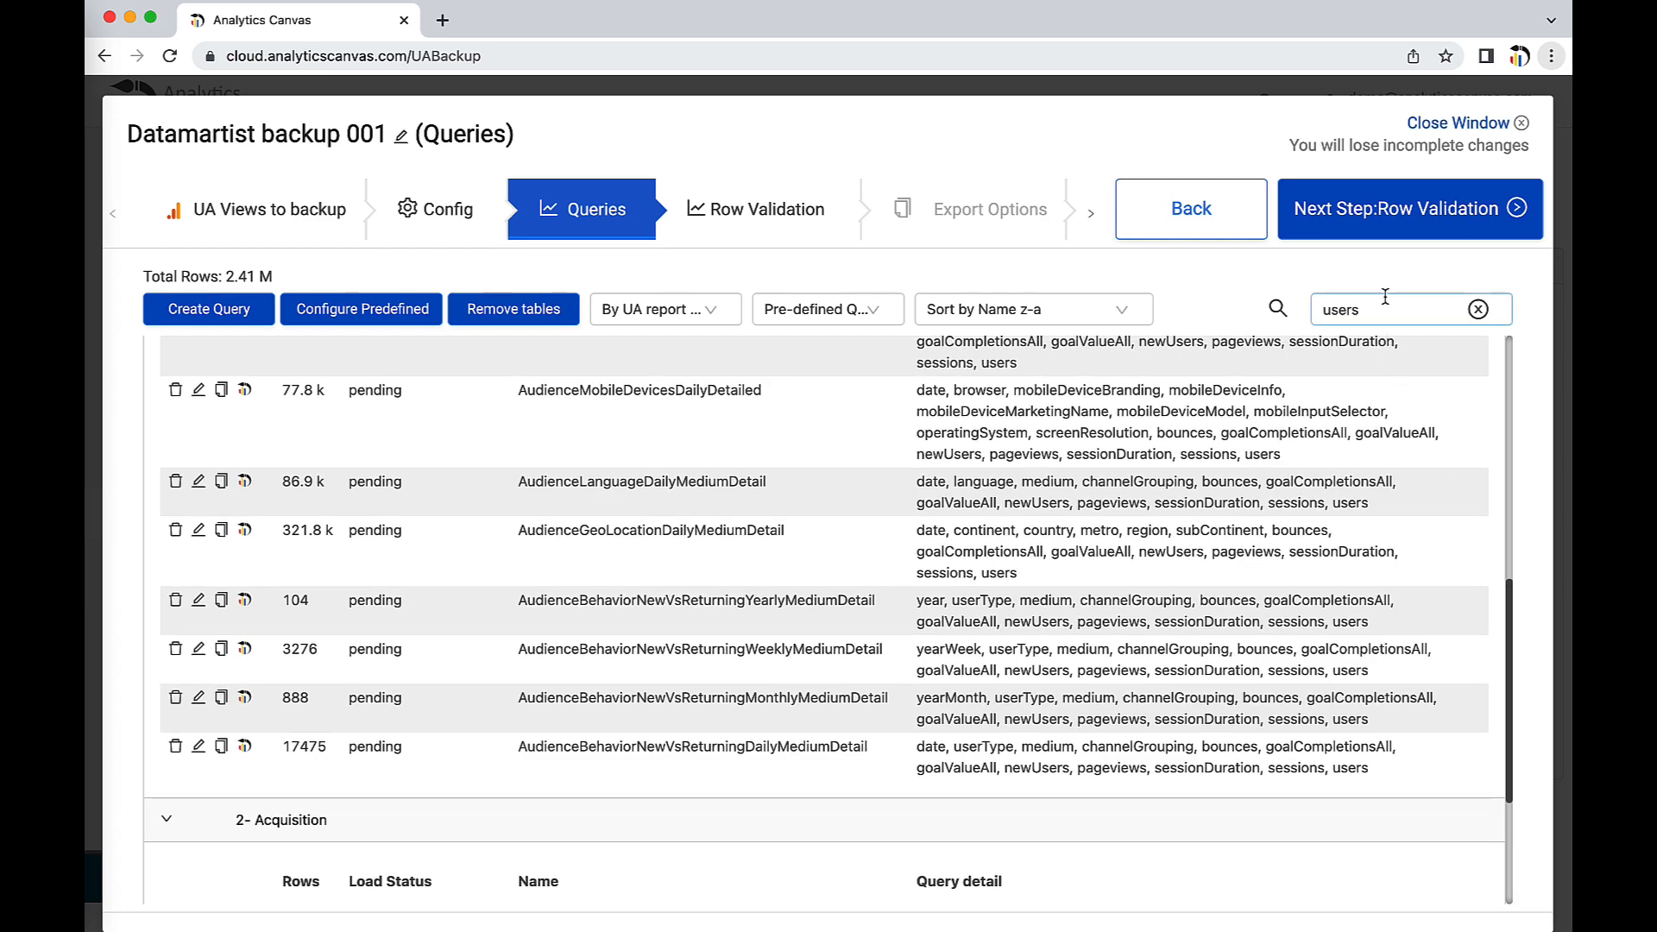
left_click(1385, 297)
left_click_drag(1384, 311, 1183, 311)
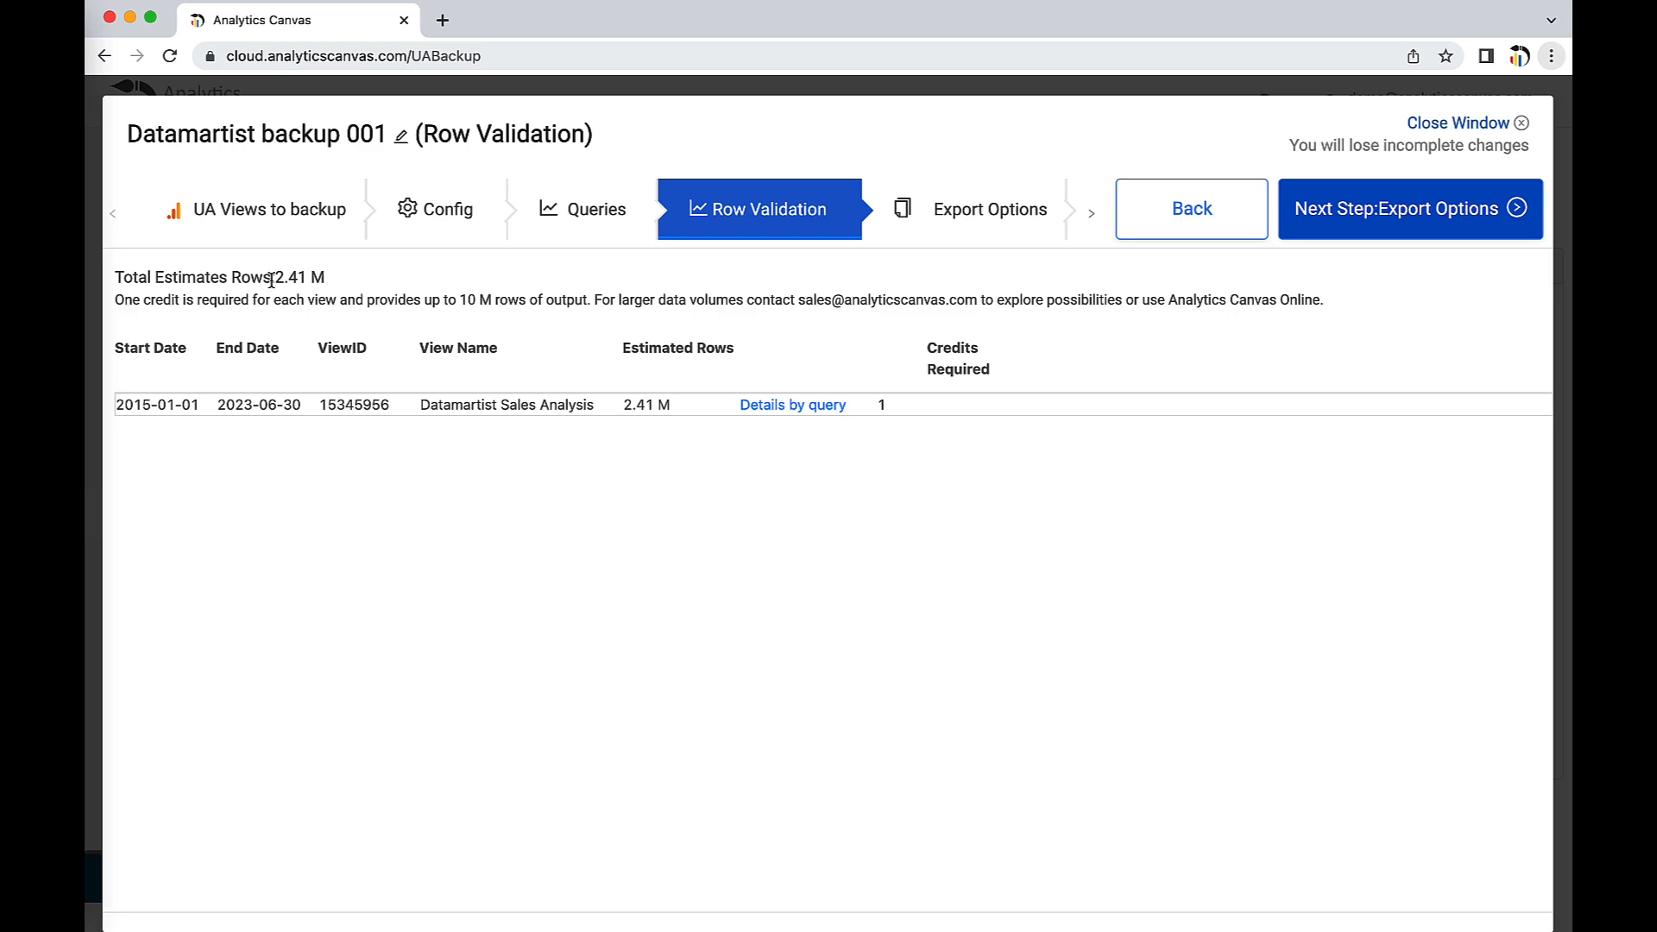
Examine the Datamartist Sales Analysis view's total estimated rows, its row details by query and the credits required
left_click_drag(271, 278, 335, 285)
left_click(802, 405)
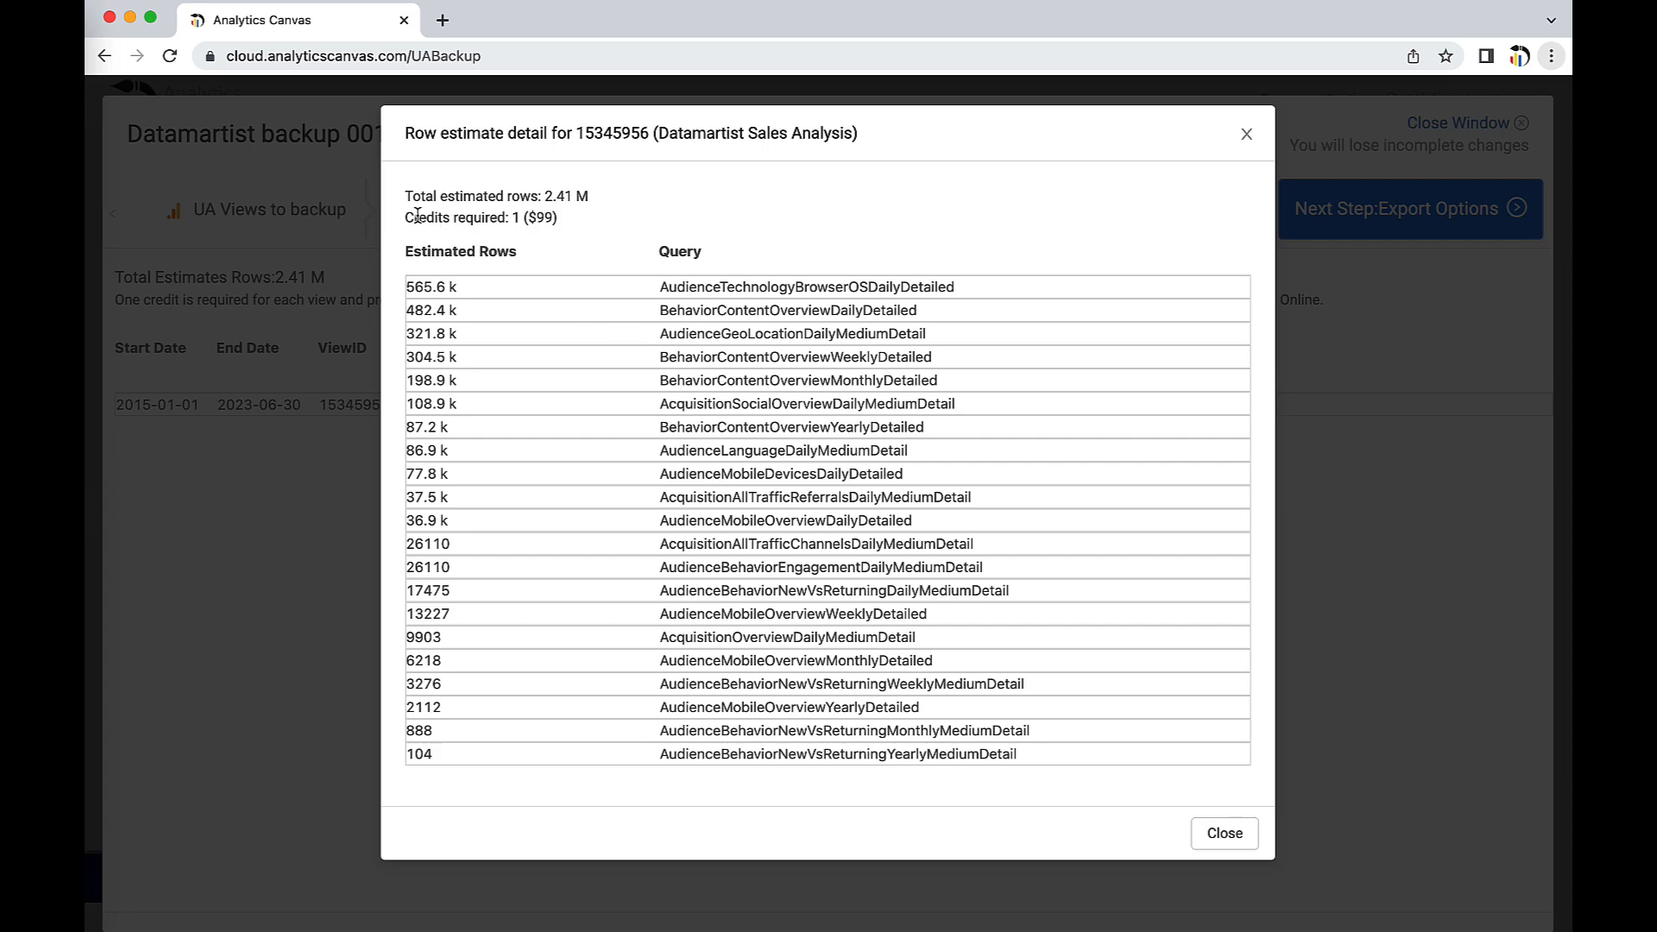
left_click_drag(407, 217, 559, 222)
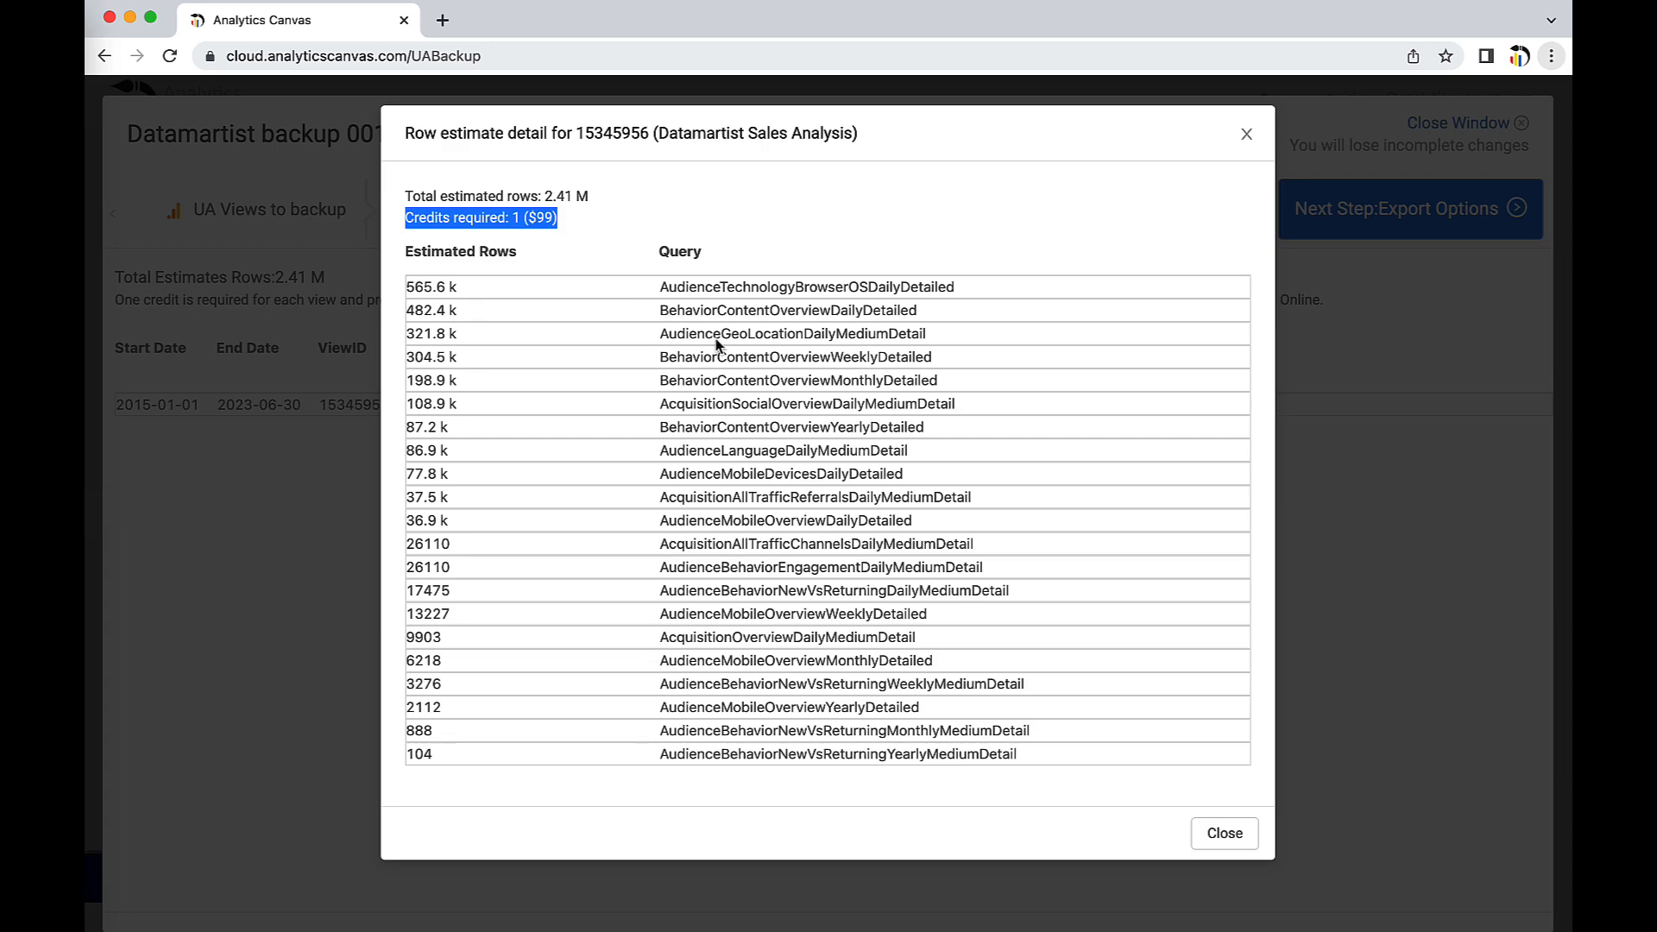
left_click(1212, 834)
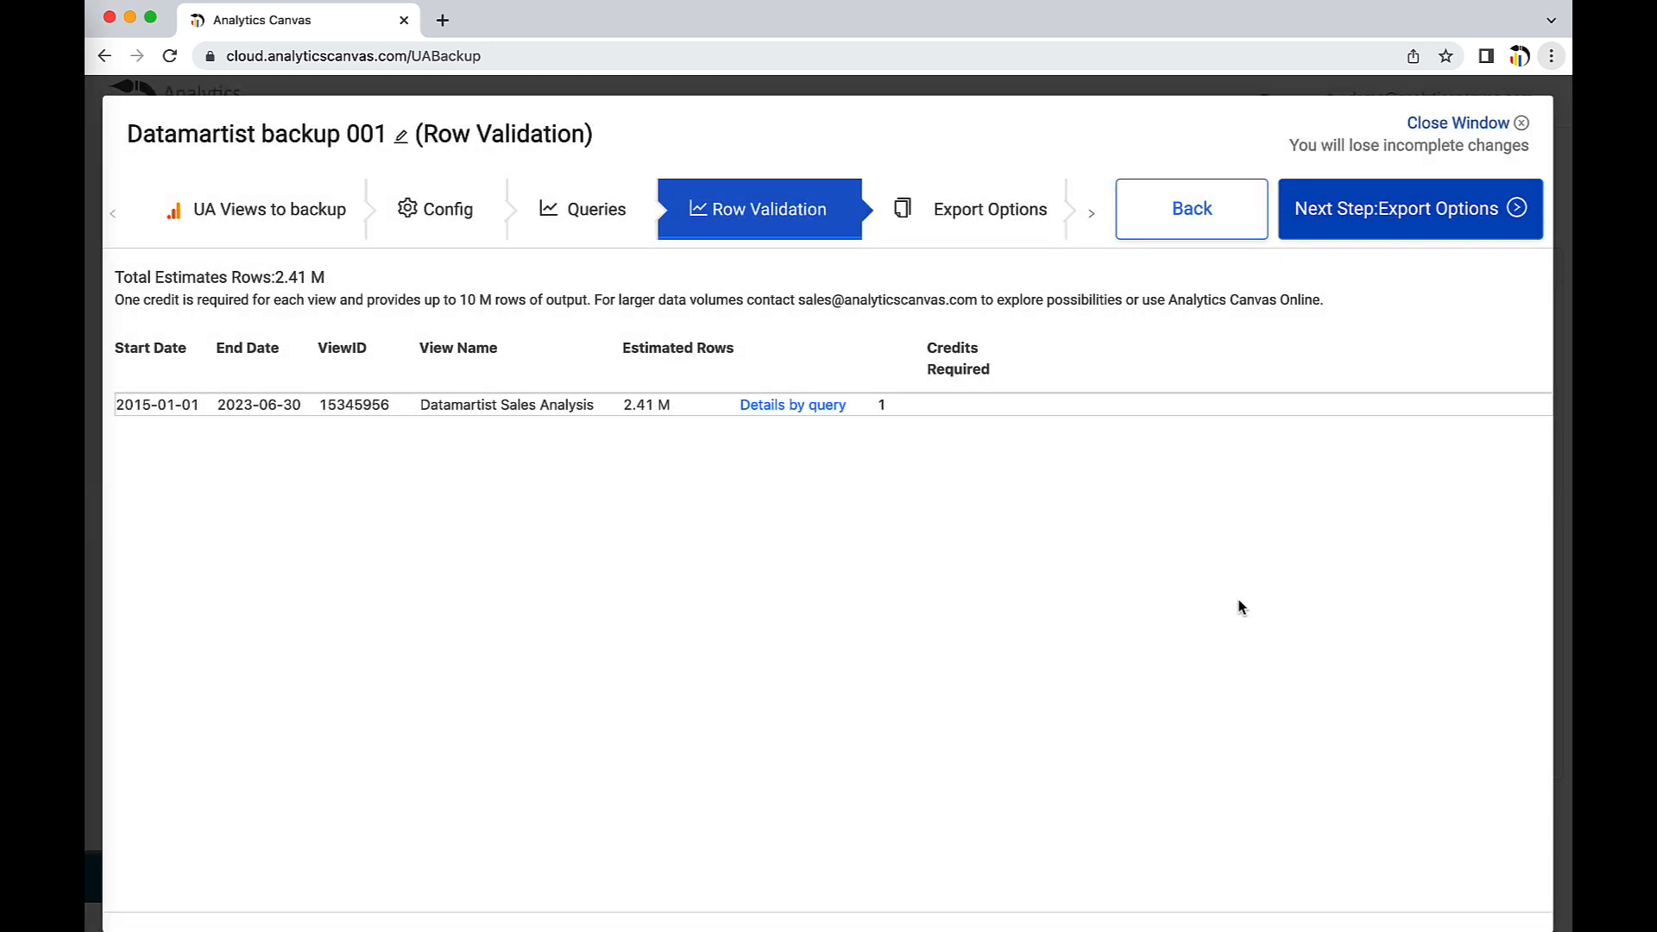
Proceed through the export options with Excel kept as the export format, and run the backup
left_click(1040, 235)
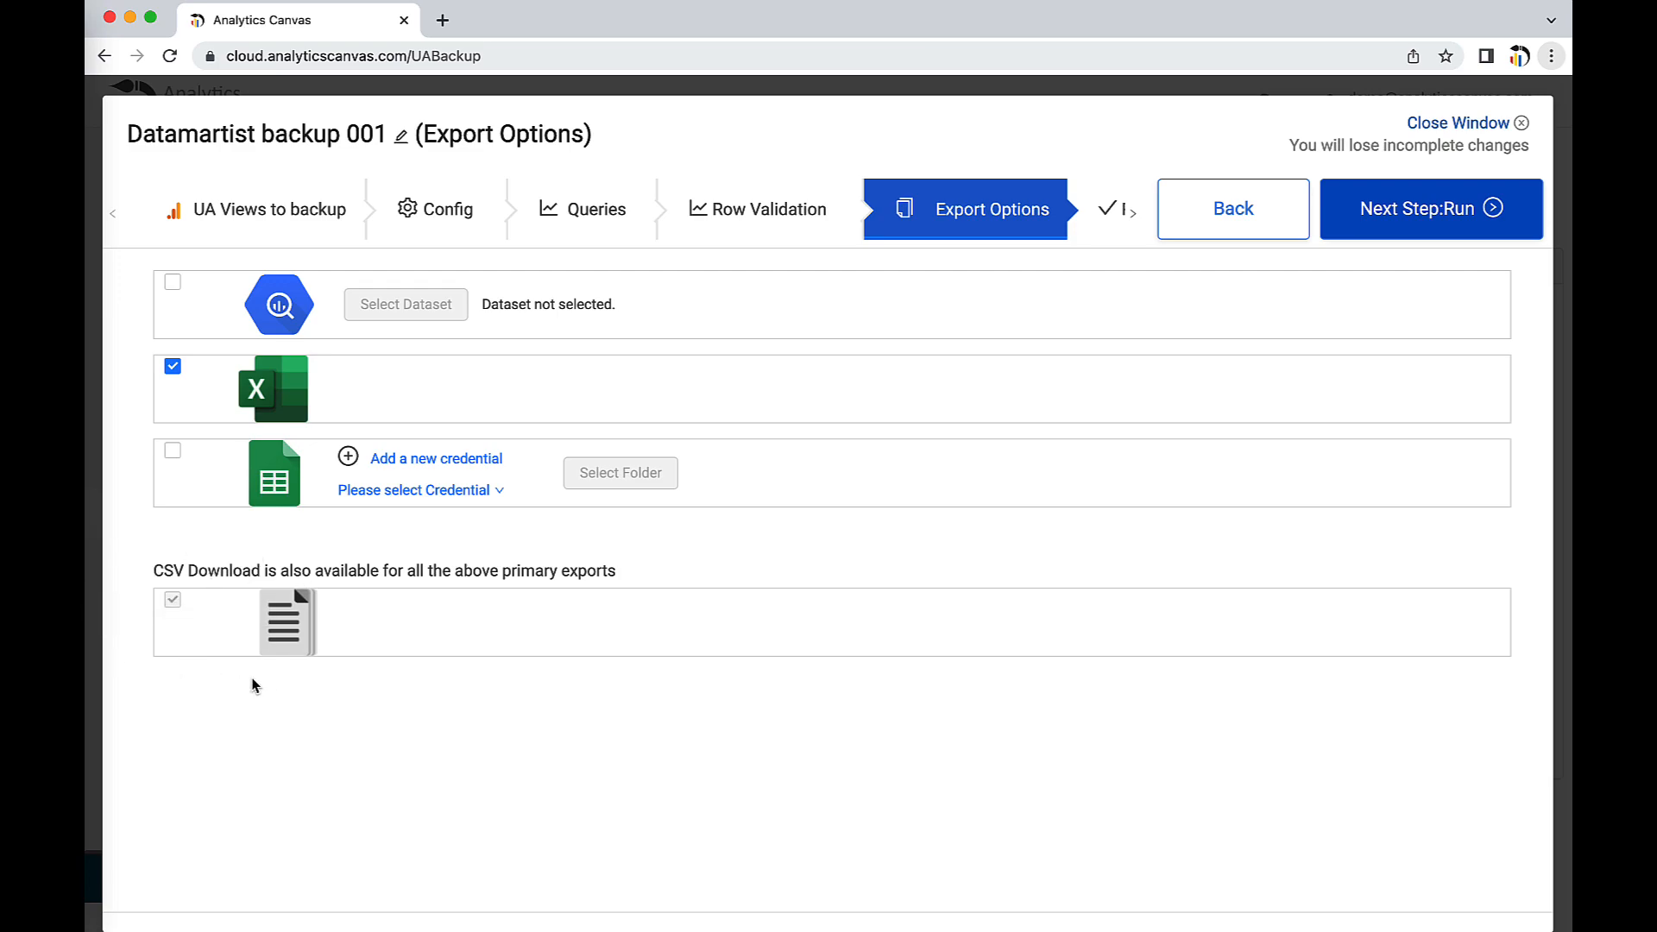
left_click(1110, 210)
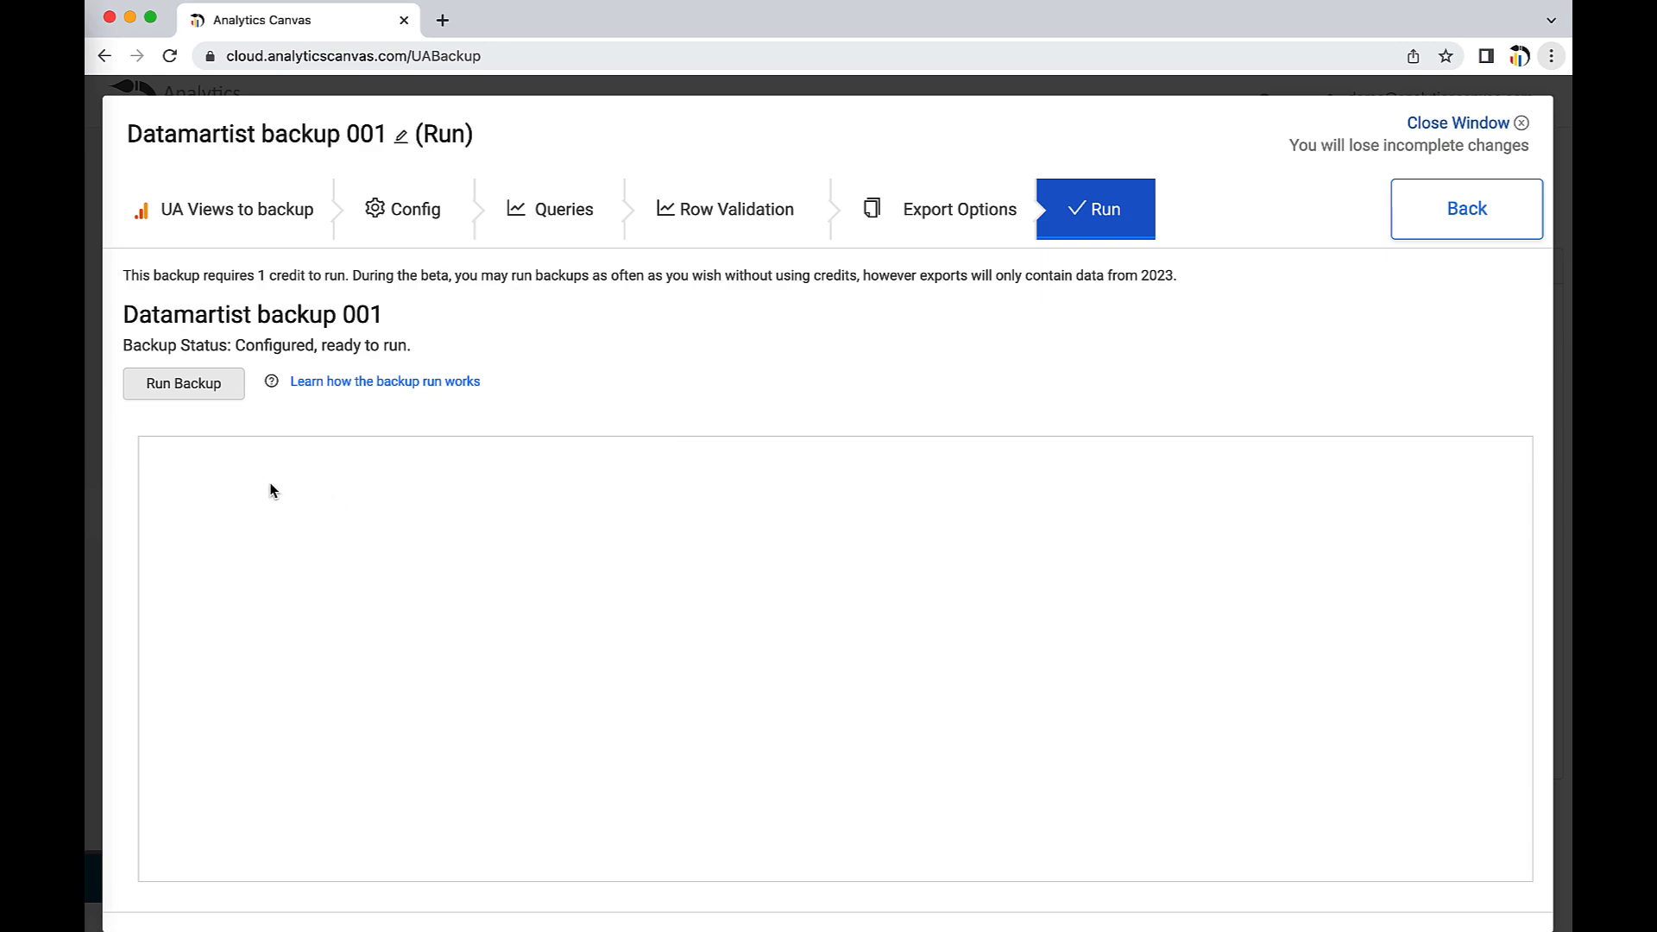
left_click(184, 389)
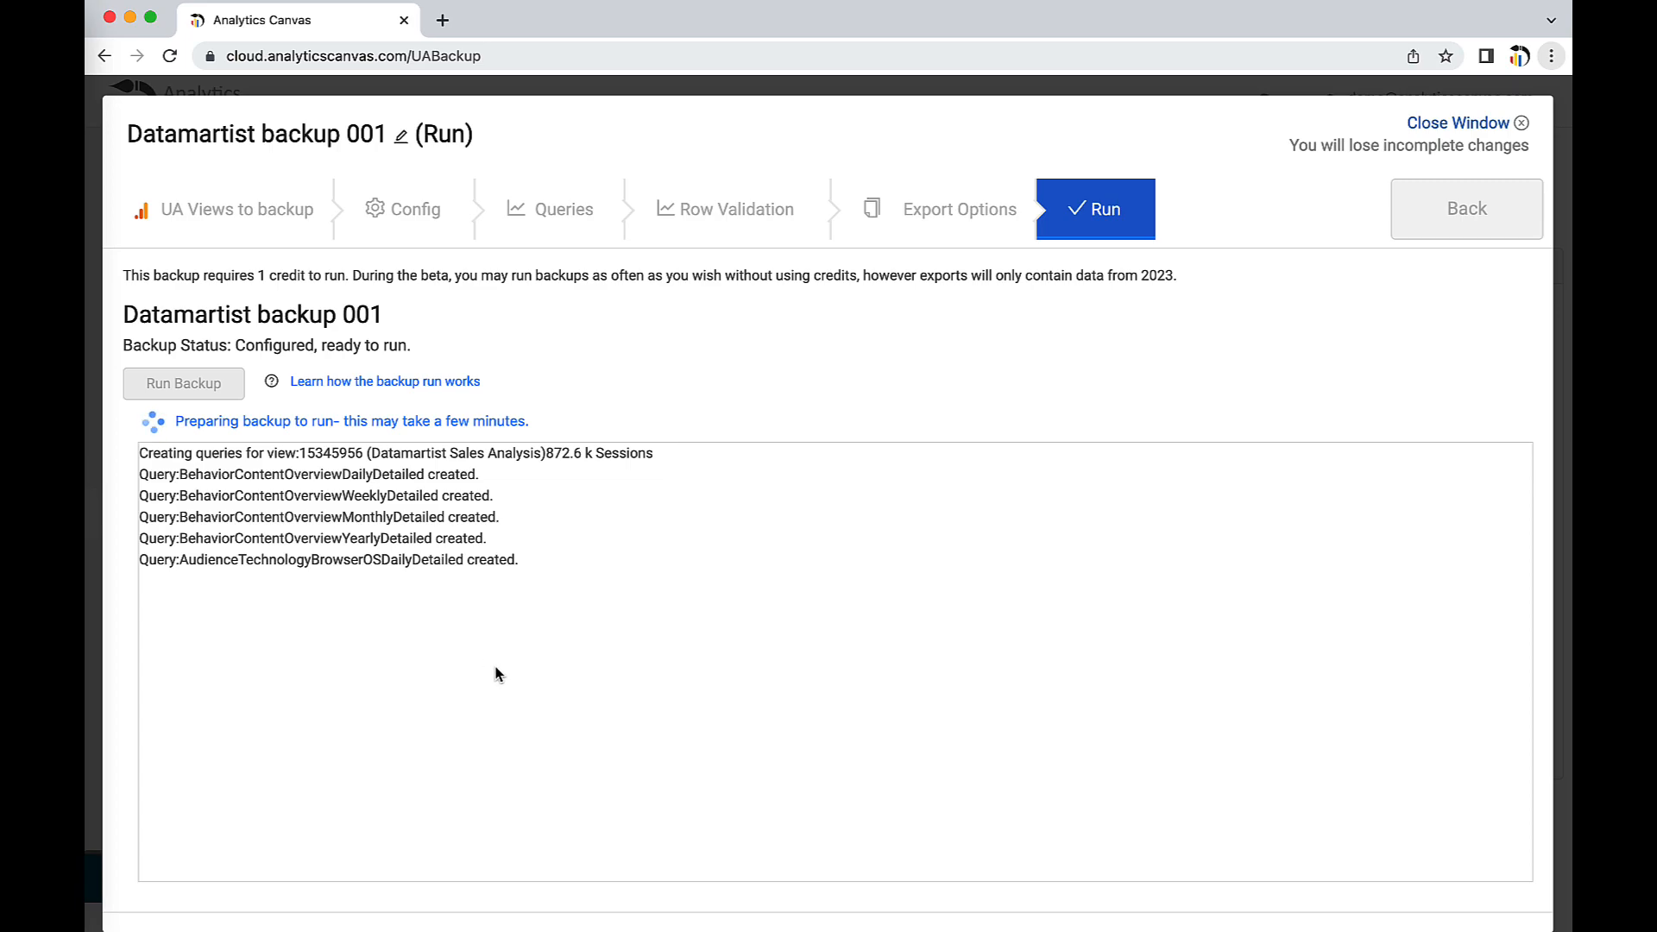
Close the backup run window and expand the US location to check the status of Datamartist backup 001
left_click(1443, 129)
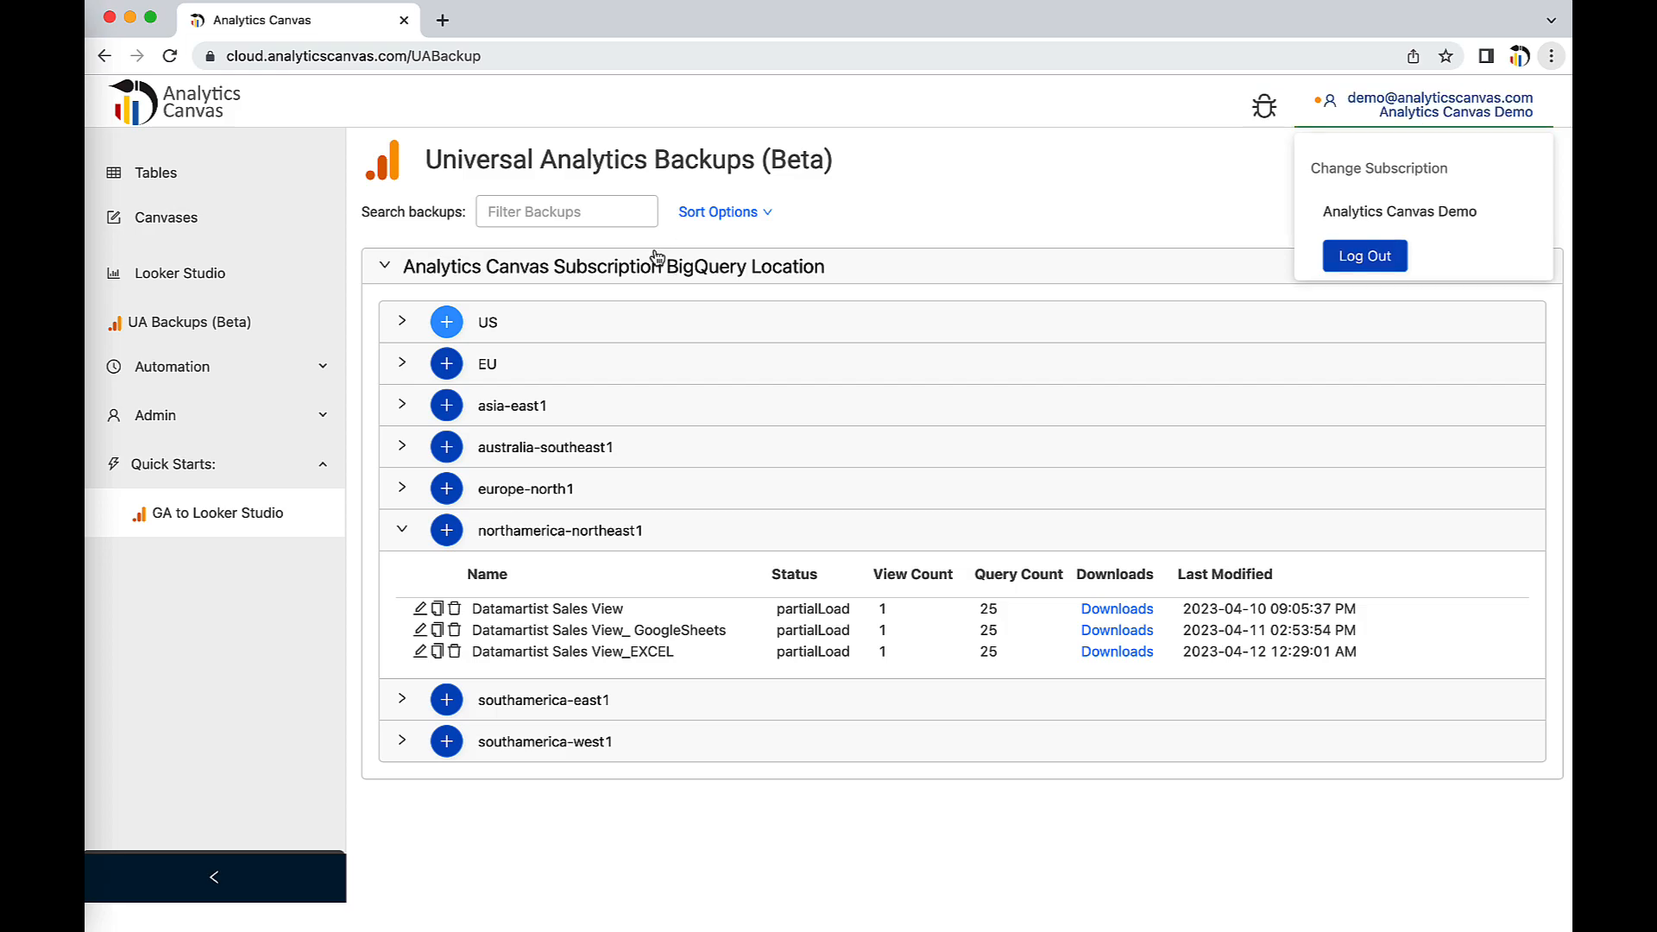
left_click(400, 322)
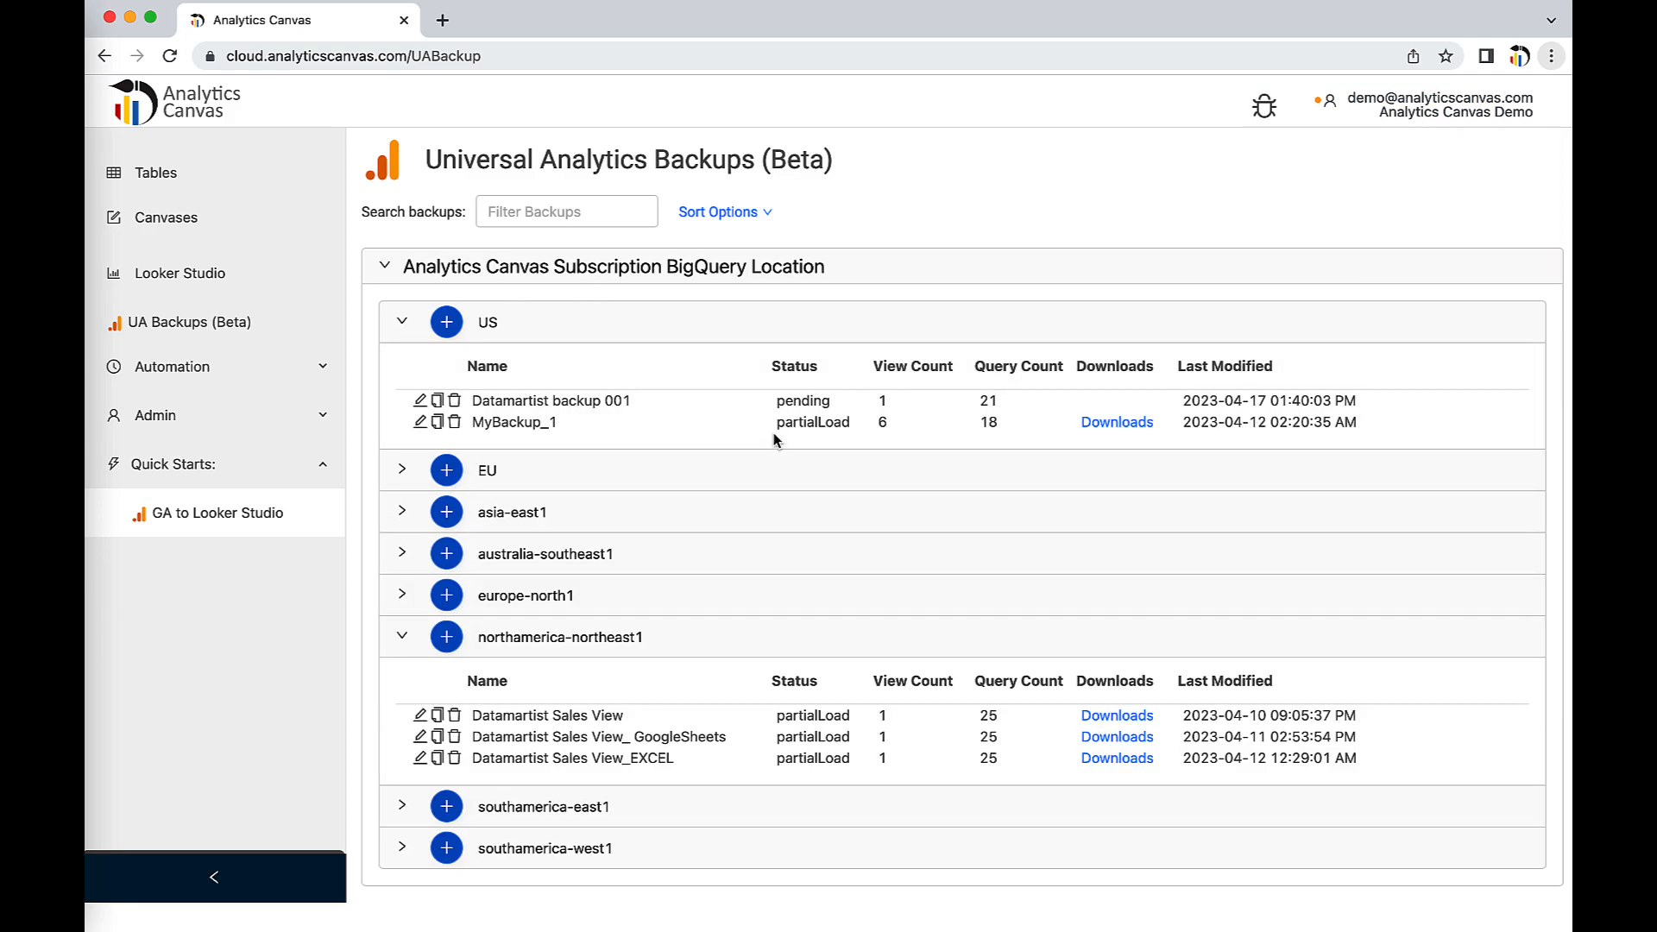
left_click_drag(776, 403, 833, 405)
Download the MyBackup_1 CSV archive, open it in Finder and select the AcquisitionAllTrafficChannelsDailyMediumDetail CSV file
left_click(1096, 432)
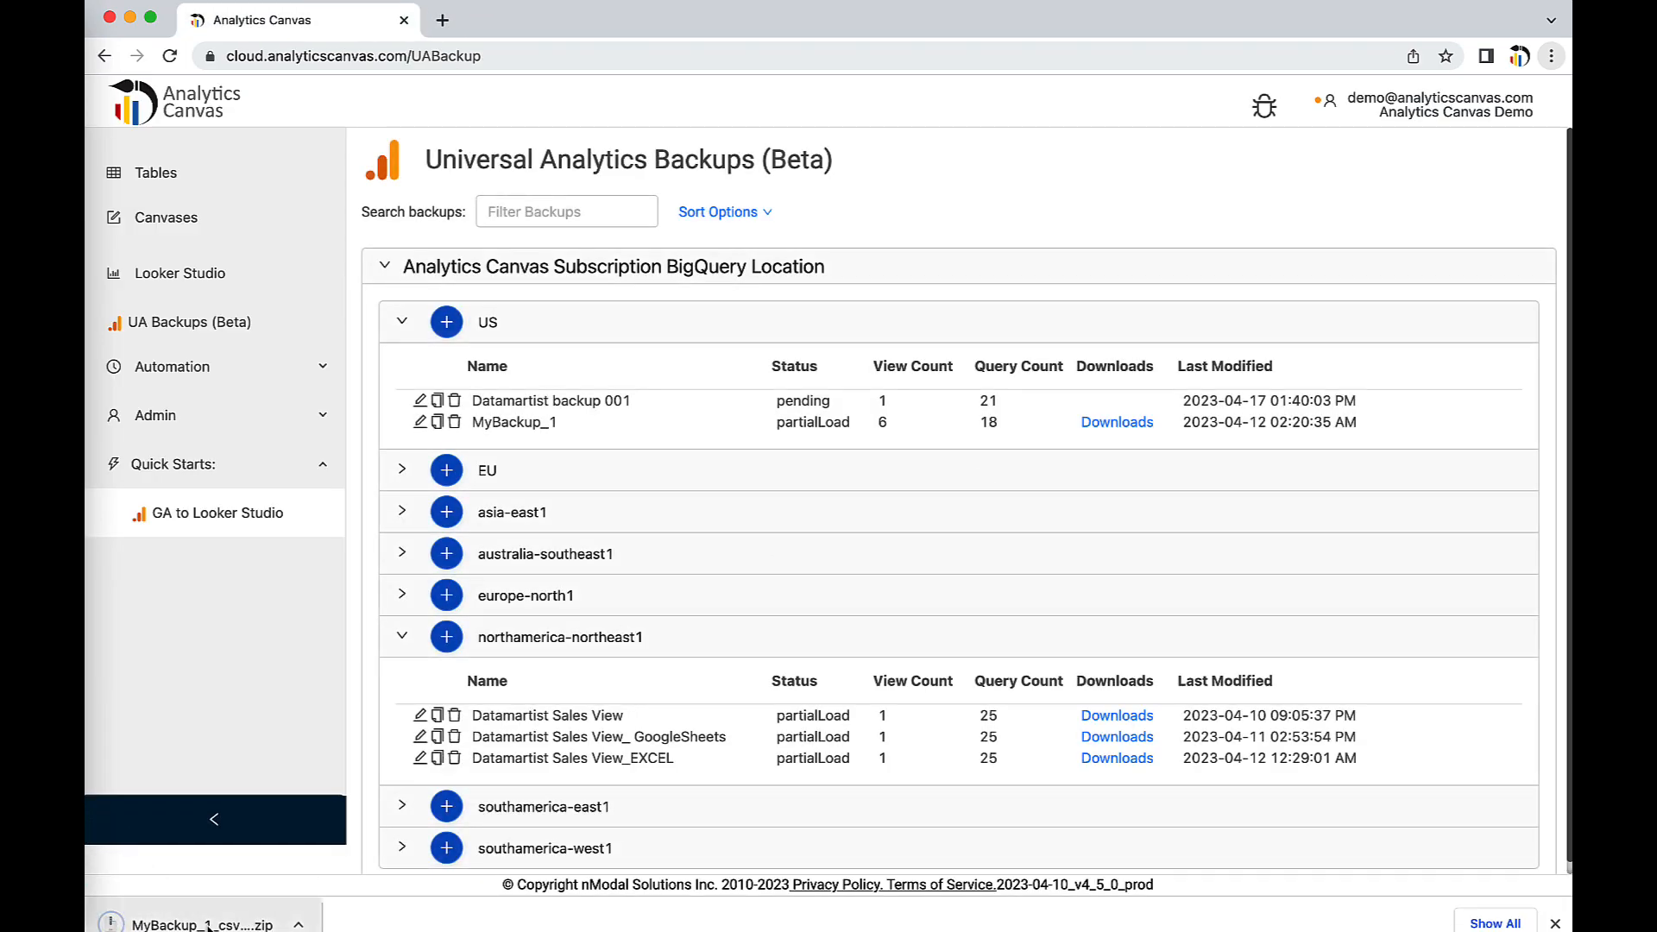
left_click(202, 924)
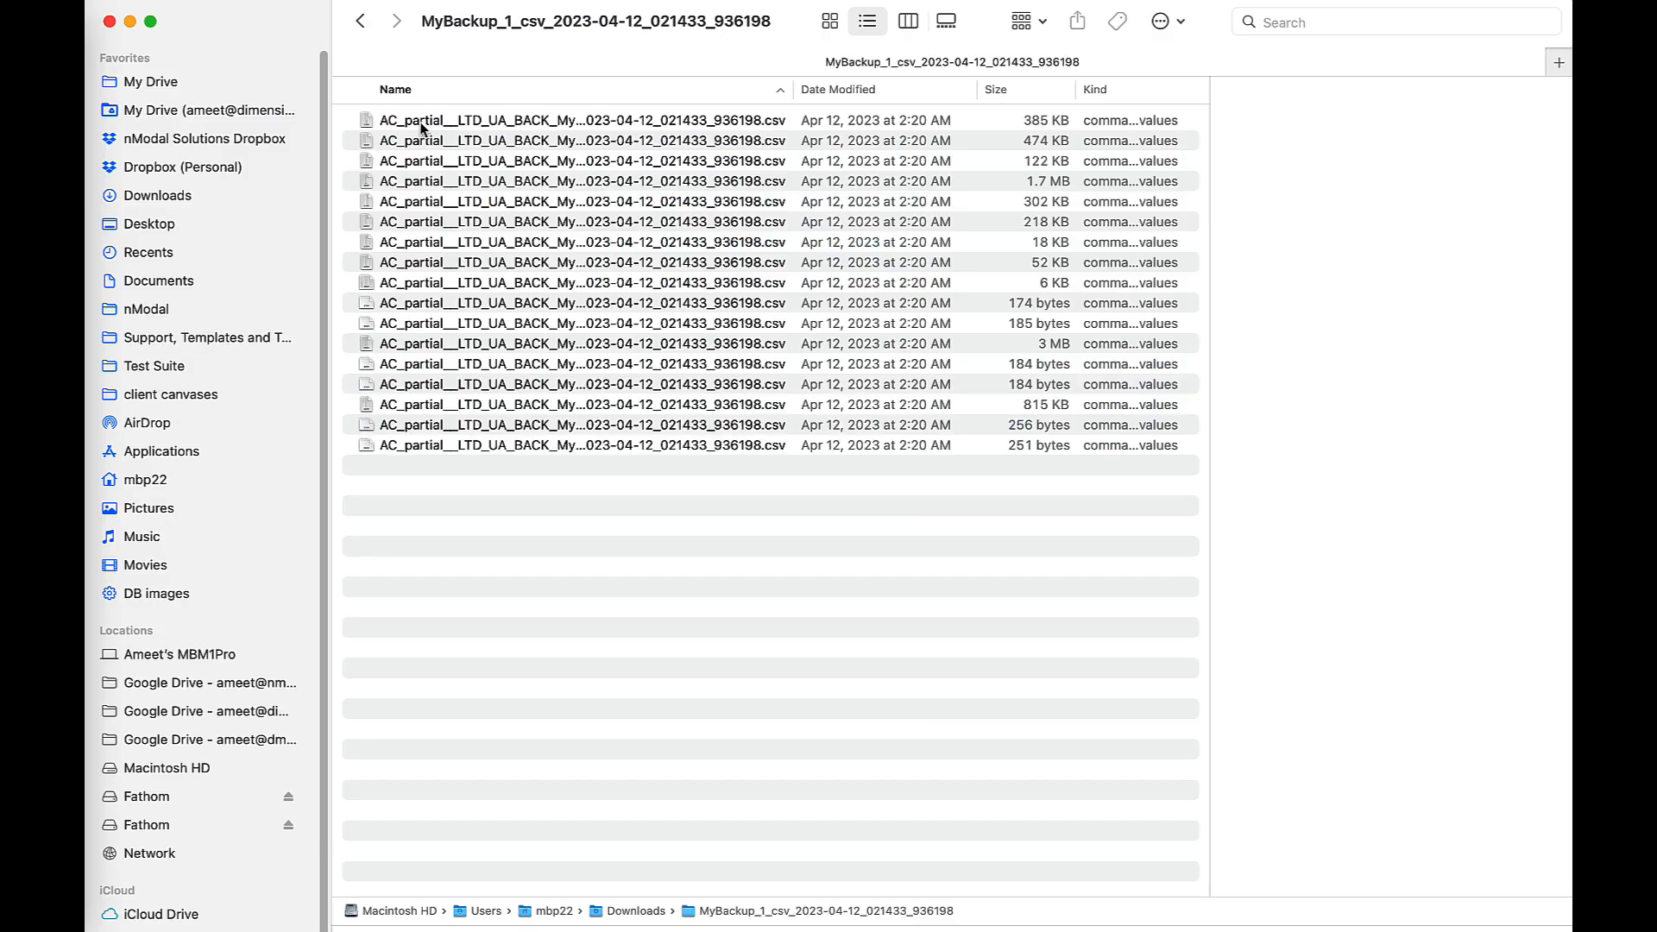
left_click(422, 124)
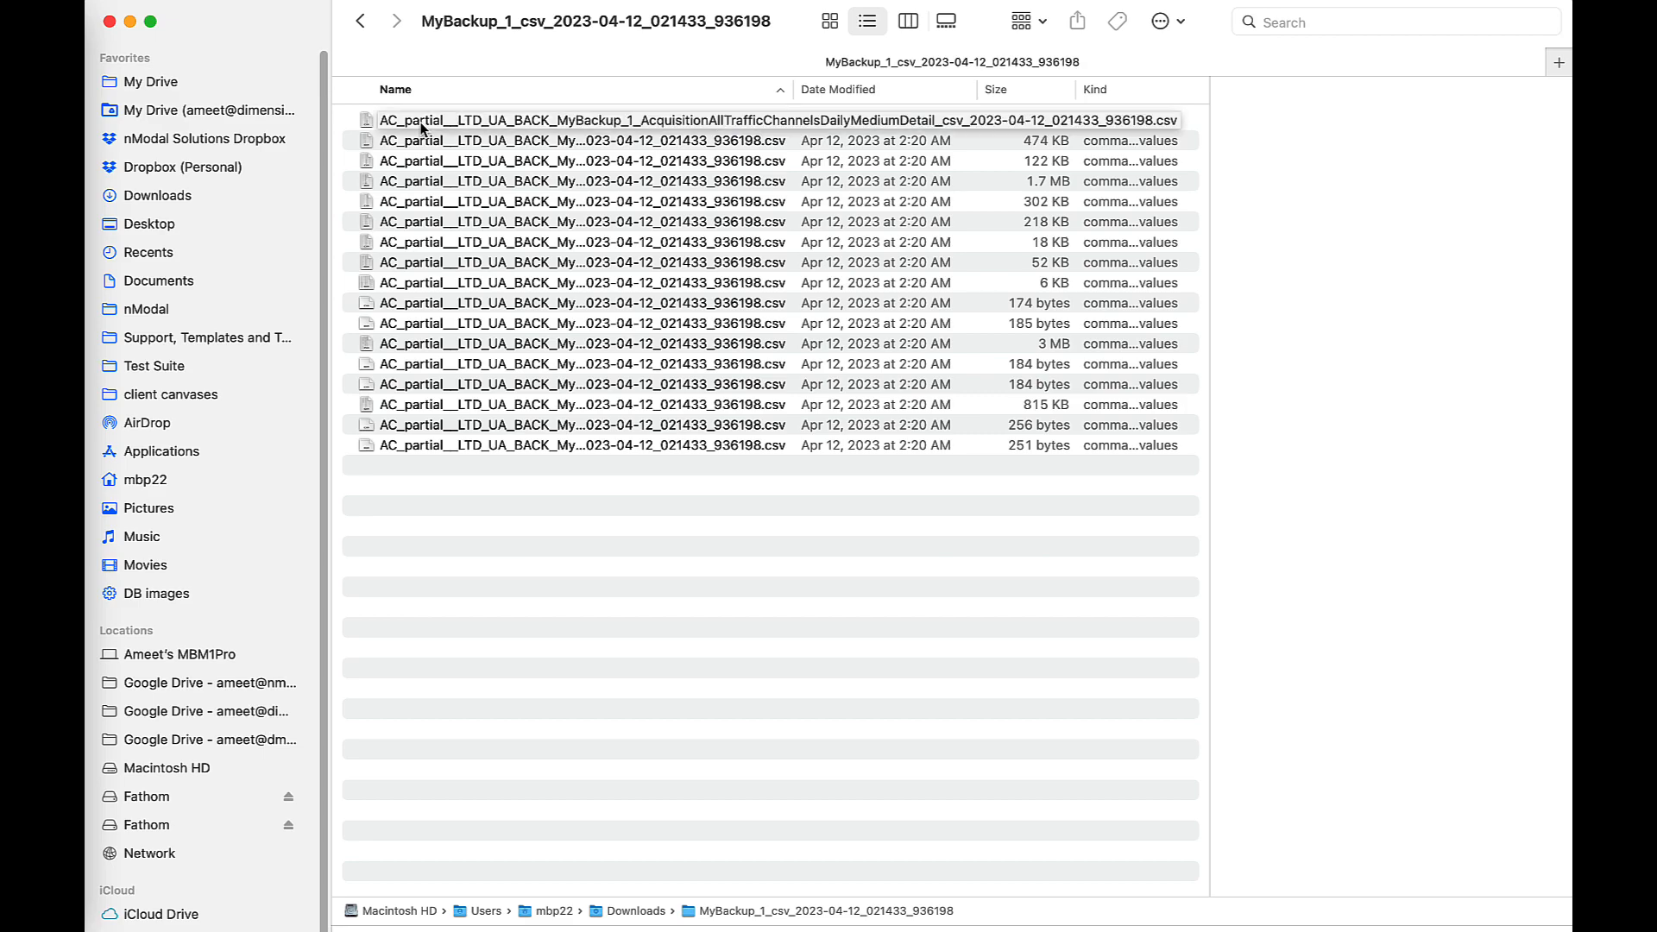
left_click(425, 122)
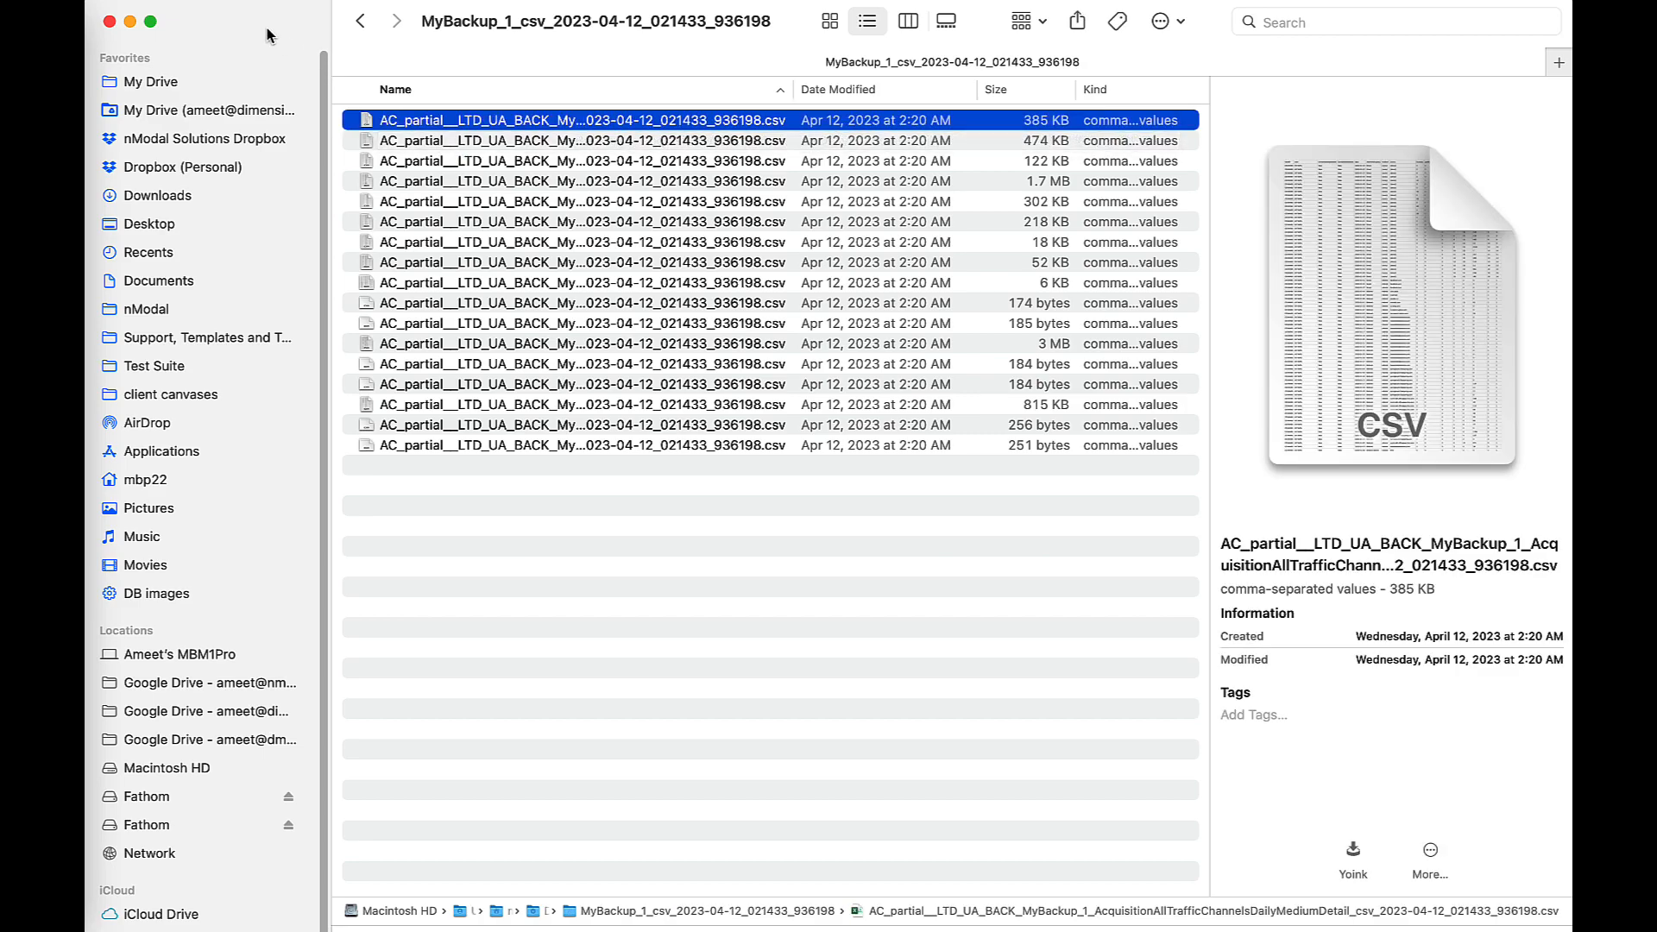